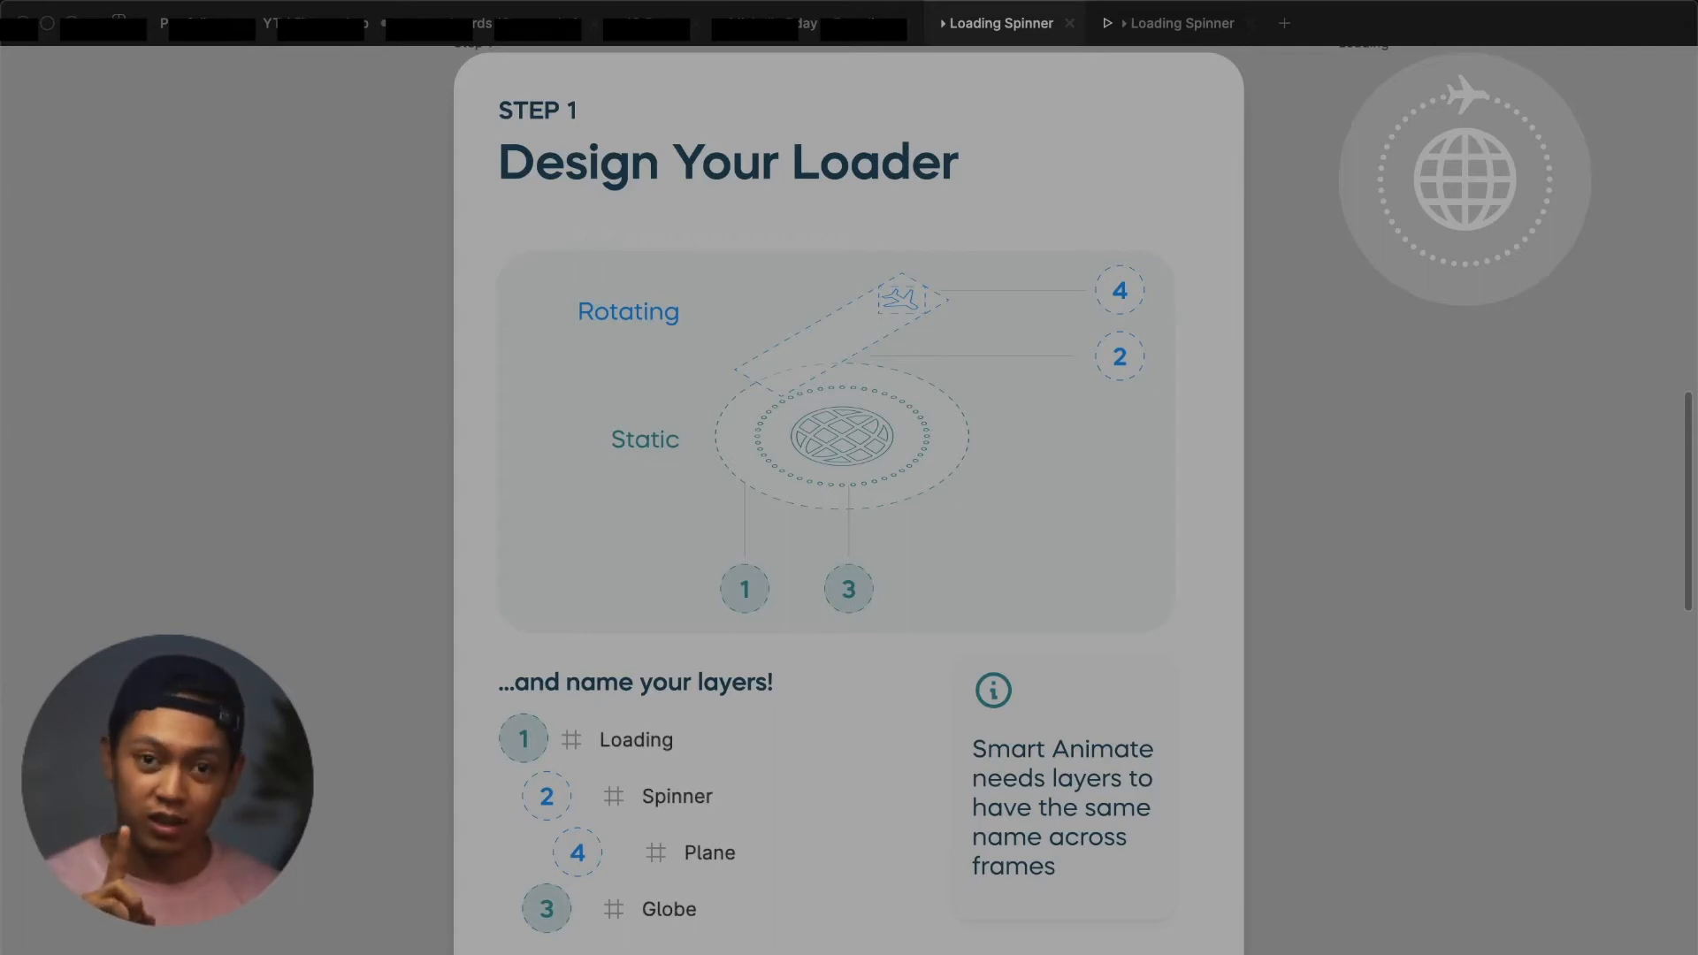
Review the Step 1, Step 2 and Step 3 instruction cards one after another and return to Step 1
{"action": "key", "text": "n"}
{"action": "key", "text": "n"}
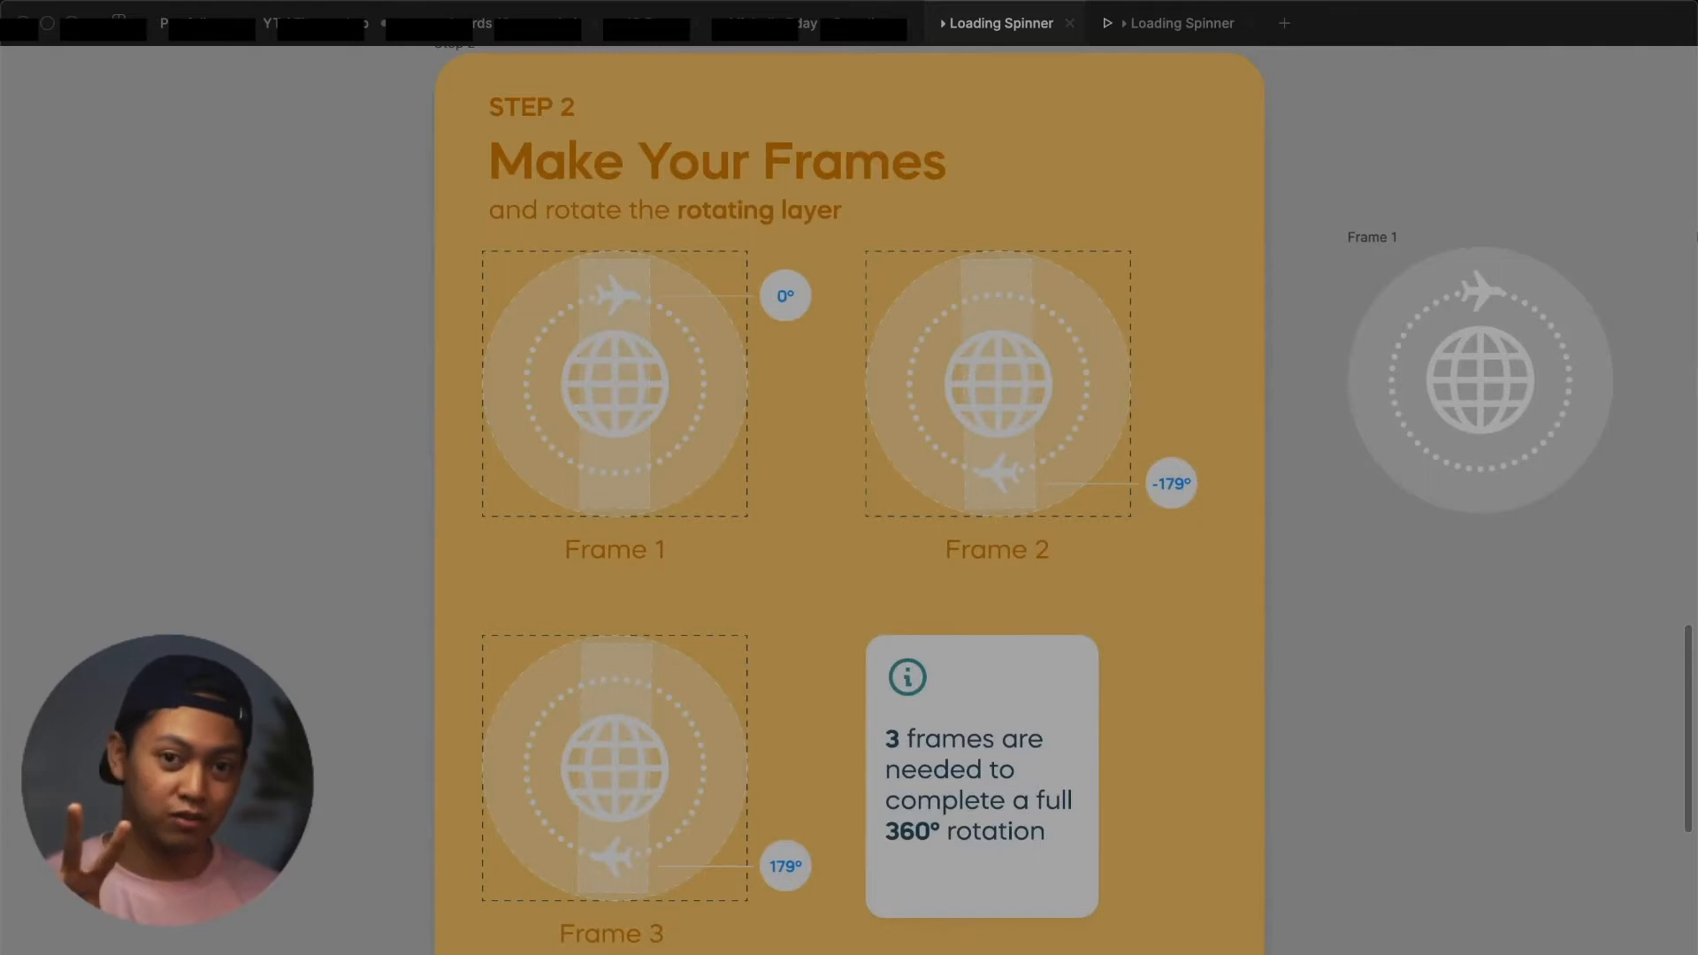
{"action": "key", "text": "n"}
{"action": "key", "text": "n"}
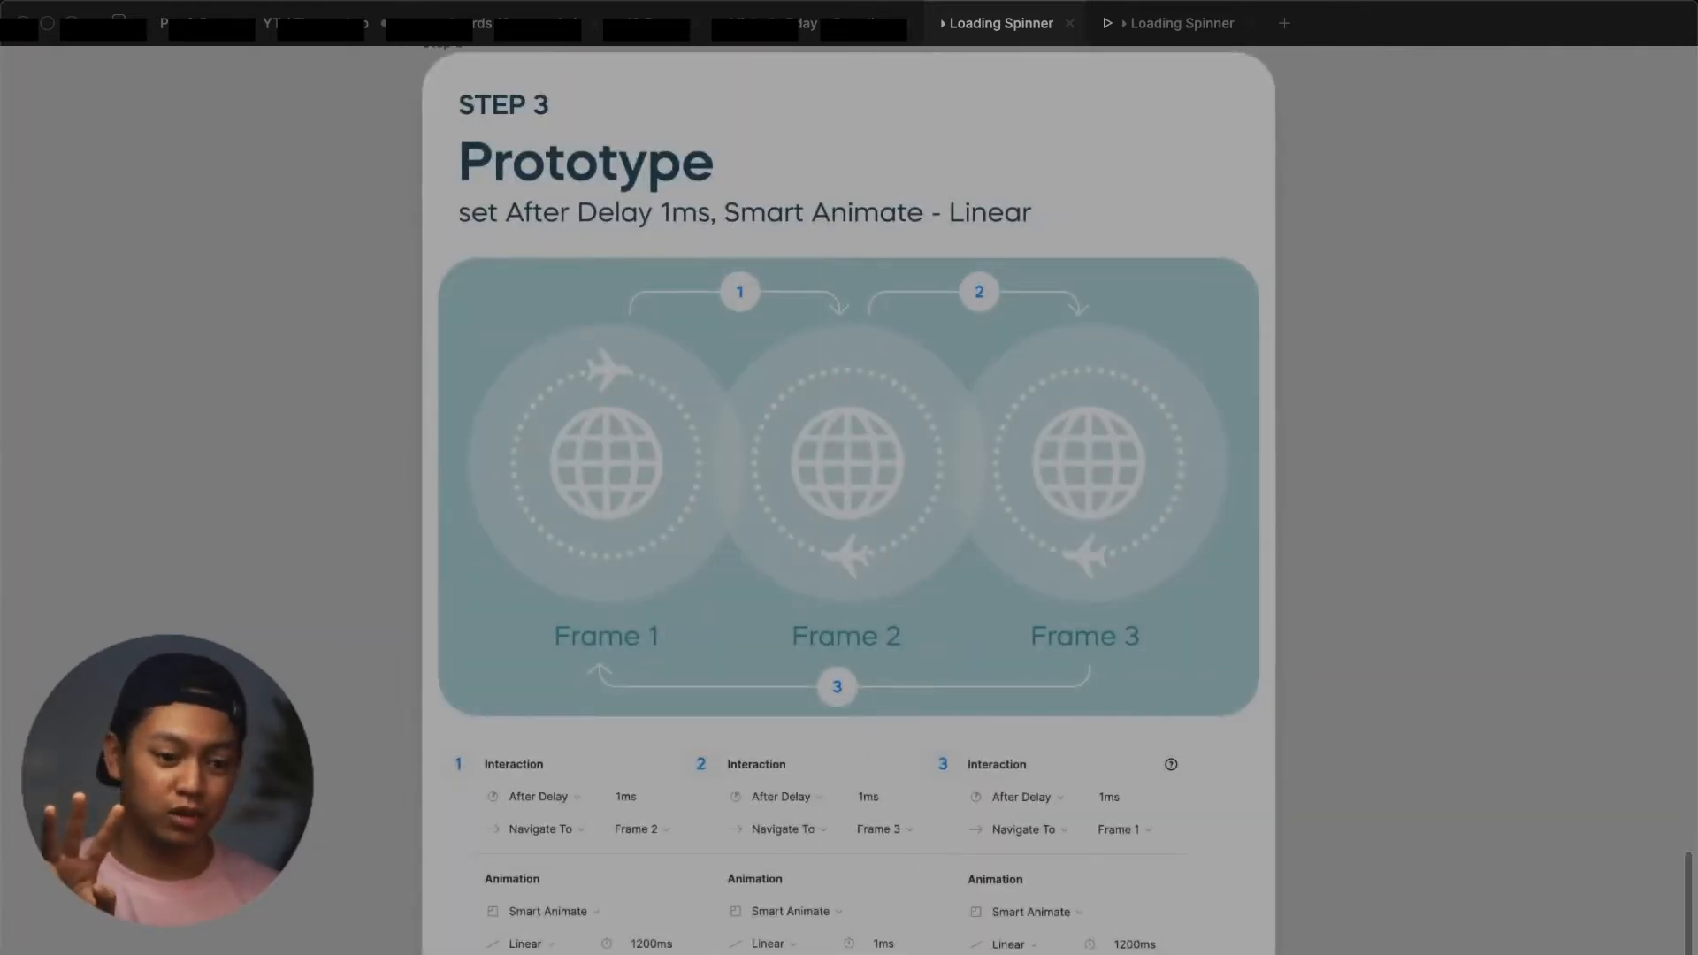
{"action": "key", "text": "n"}
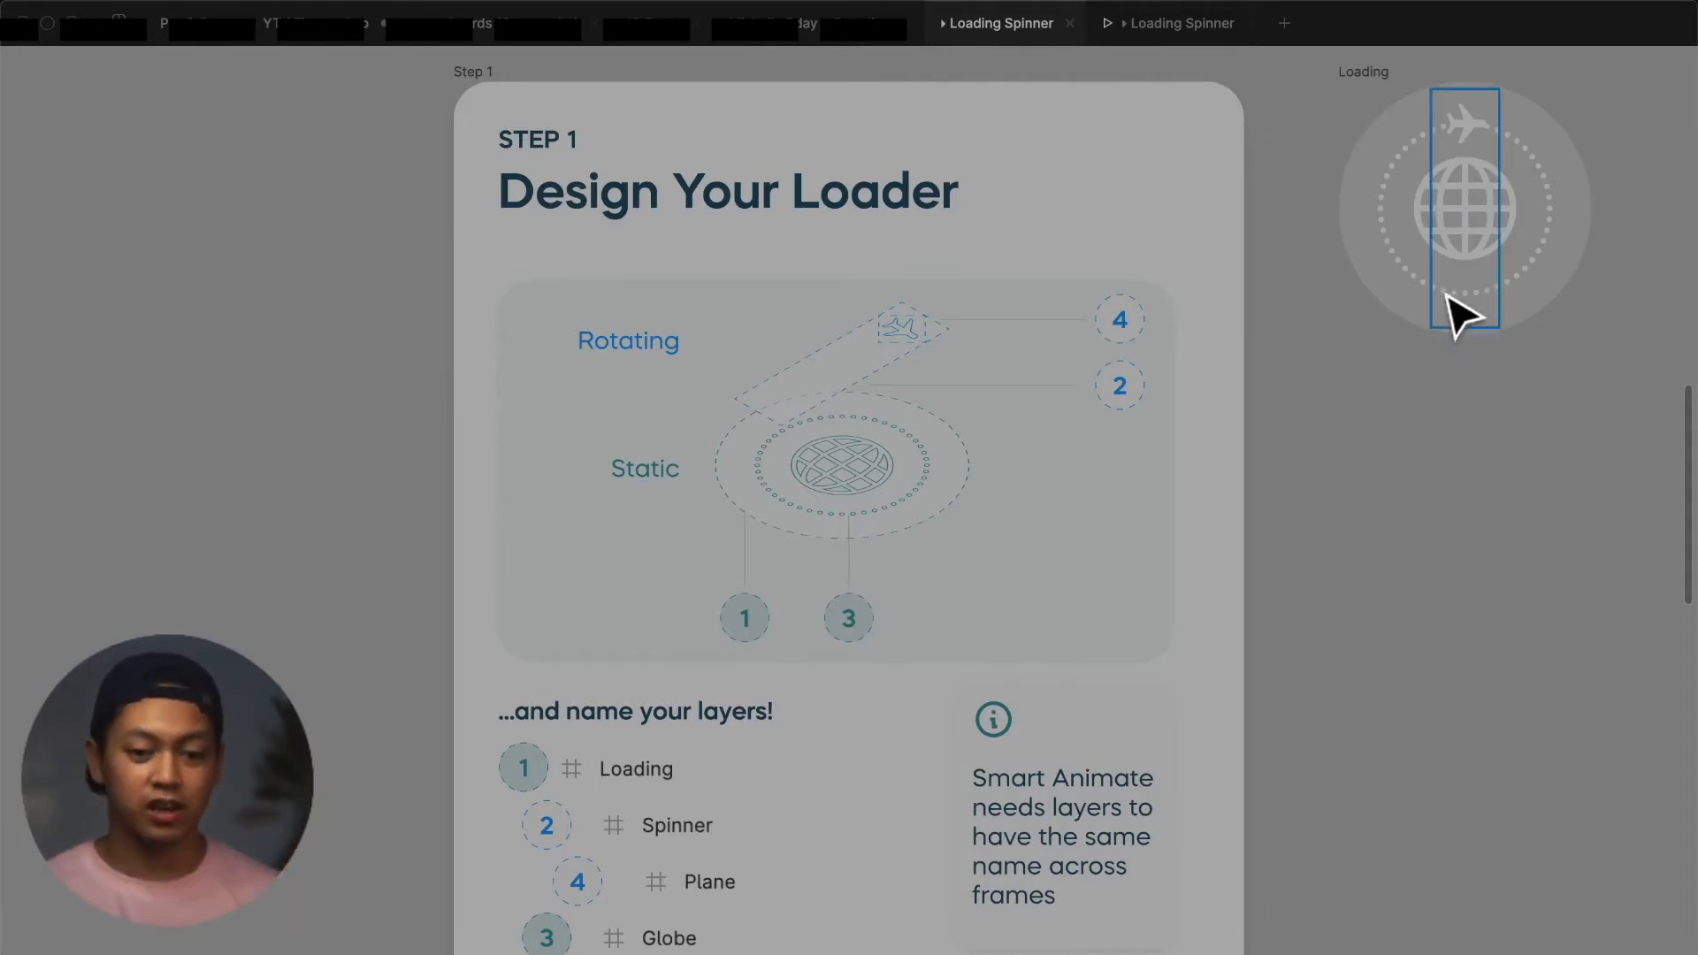
Move the Spinner layer out of the Loading frame onto the empty canvas beside it
{"action": "scroll", "coordinate": [1470, 227], "scroll_direction": "right", "scroll_amount": 5}
{"action": "scroll", "coordinate": [1415, 146], "scroll_direction": "up", "scroll_amount": 6, "text": "ctrl"}
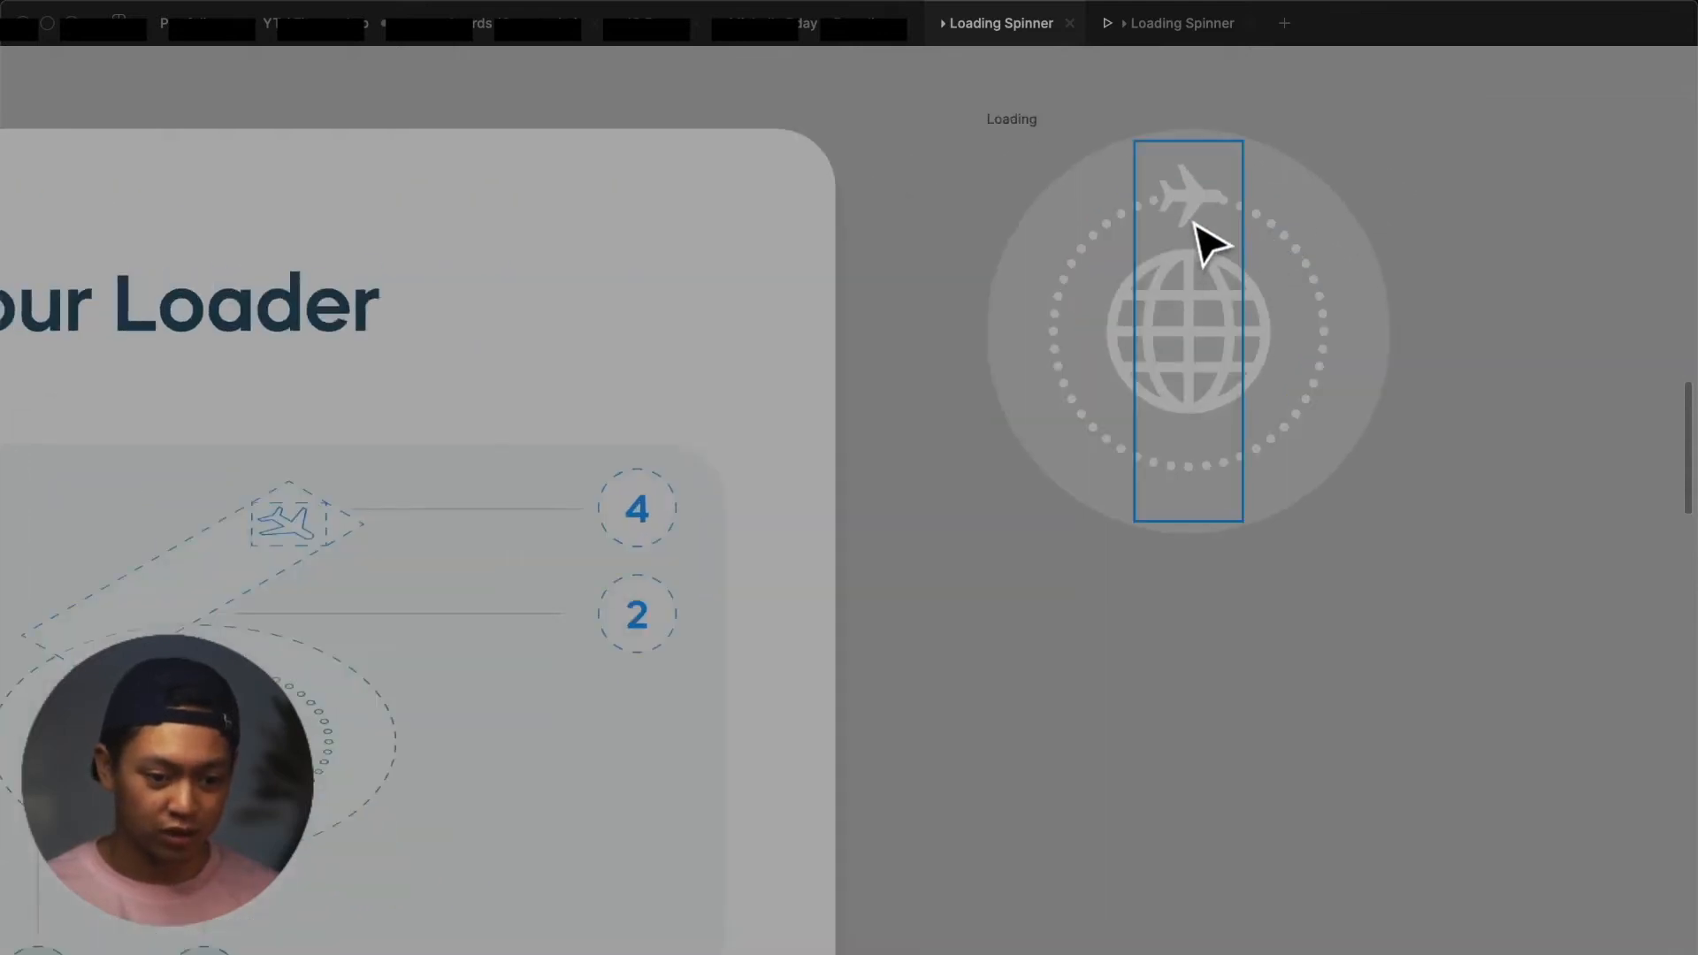
{"action": "left_click_drag", "start_coordinate": [1196, 225], "coordinate": [1523, 247]}
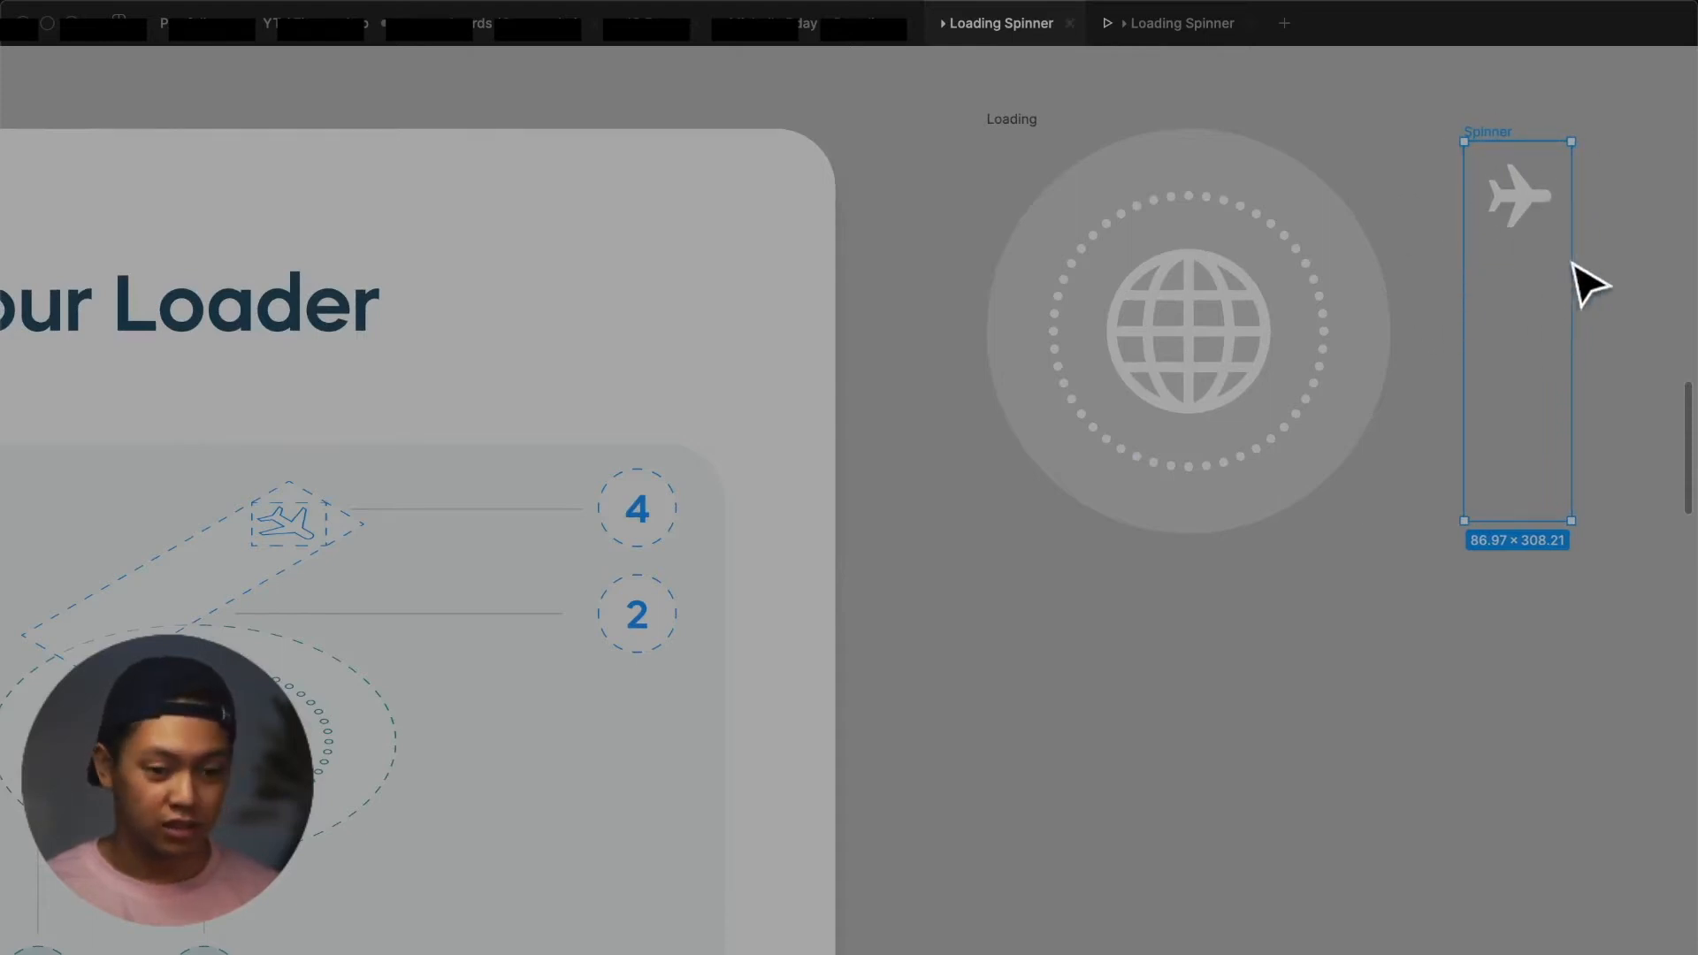
Show the interface and inspect the Globe, the Loading frame and the detached Spinner frame in turn
{"action": "left_click", "coordinate": [1165, 368]}
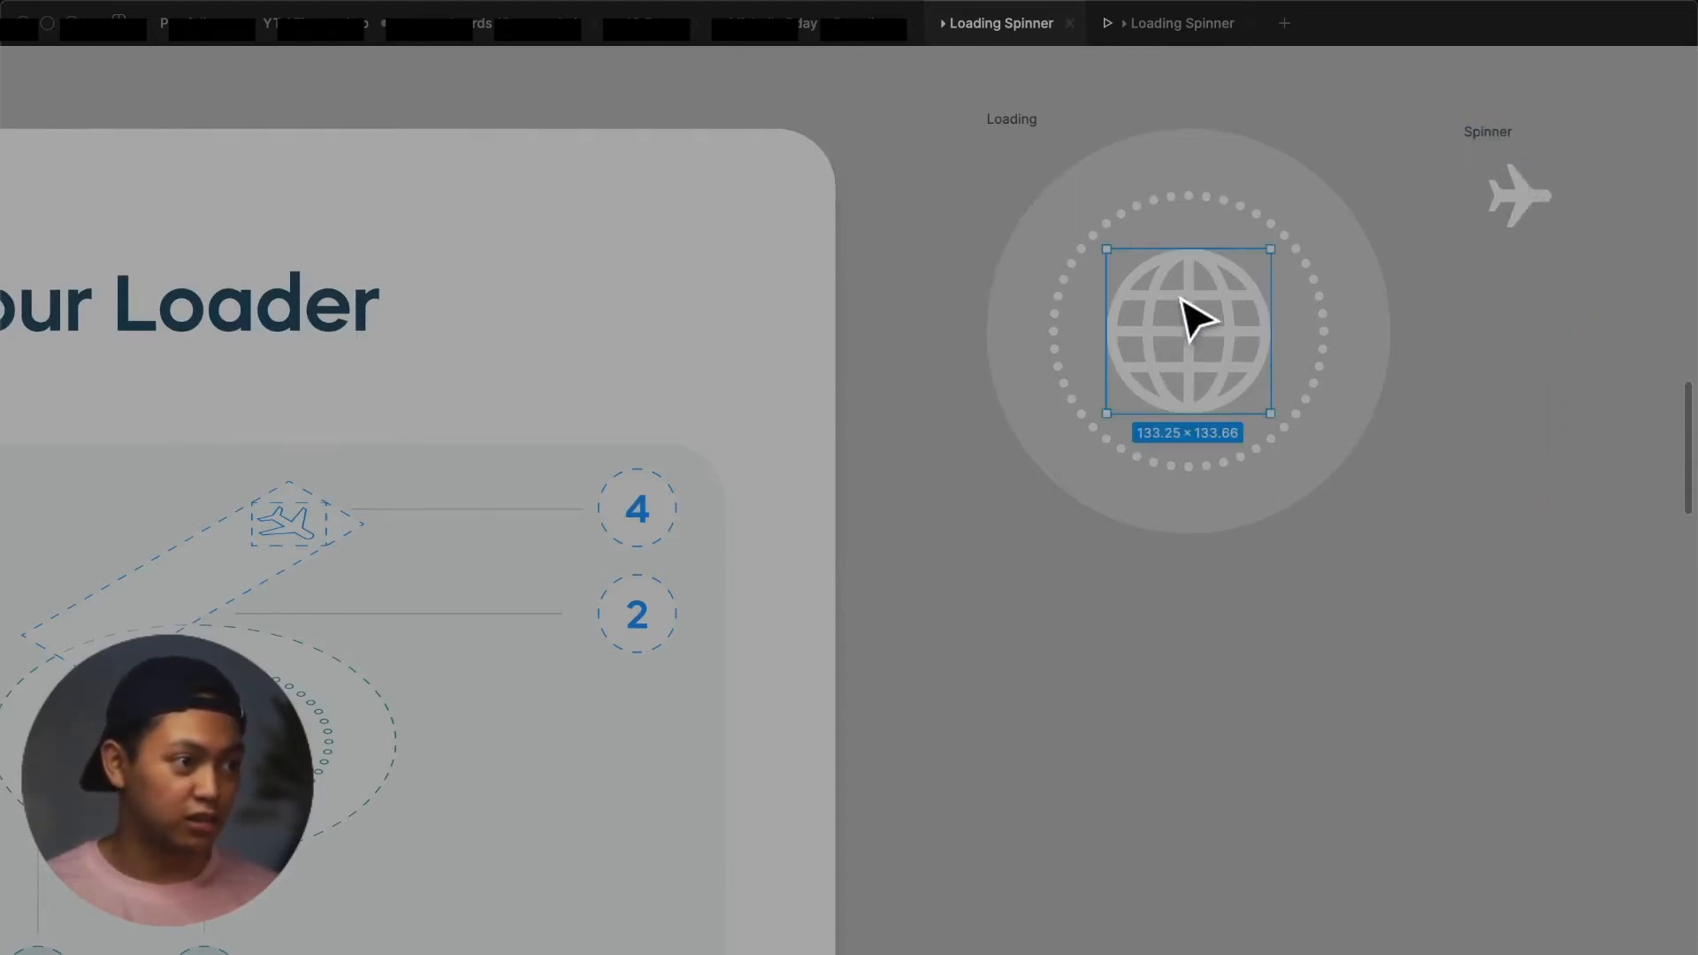
{"action": "key", "text": "super+backslash"}
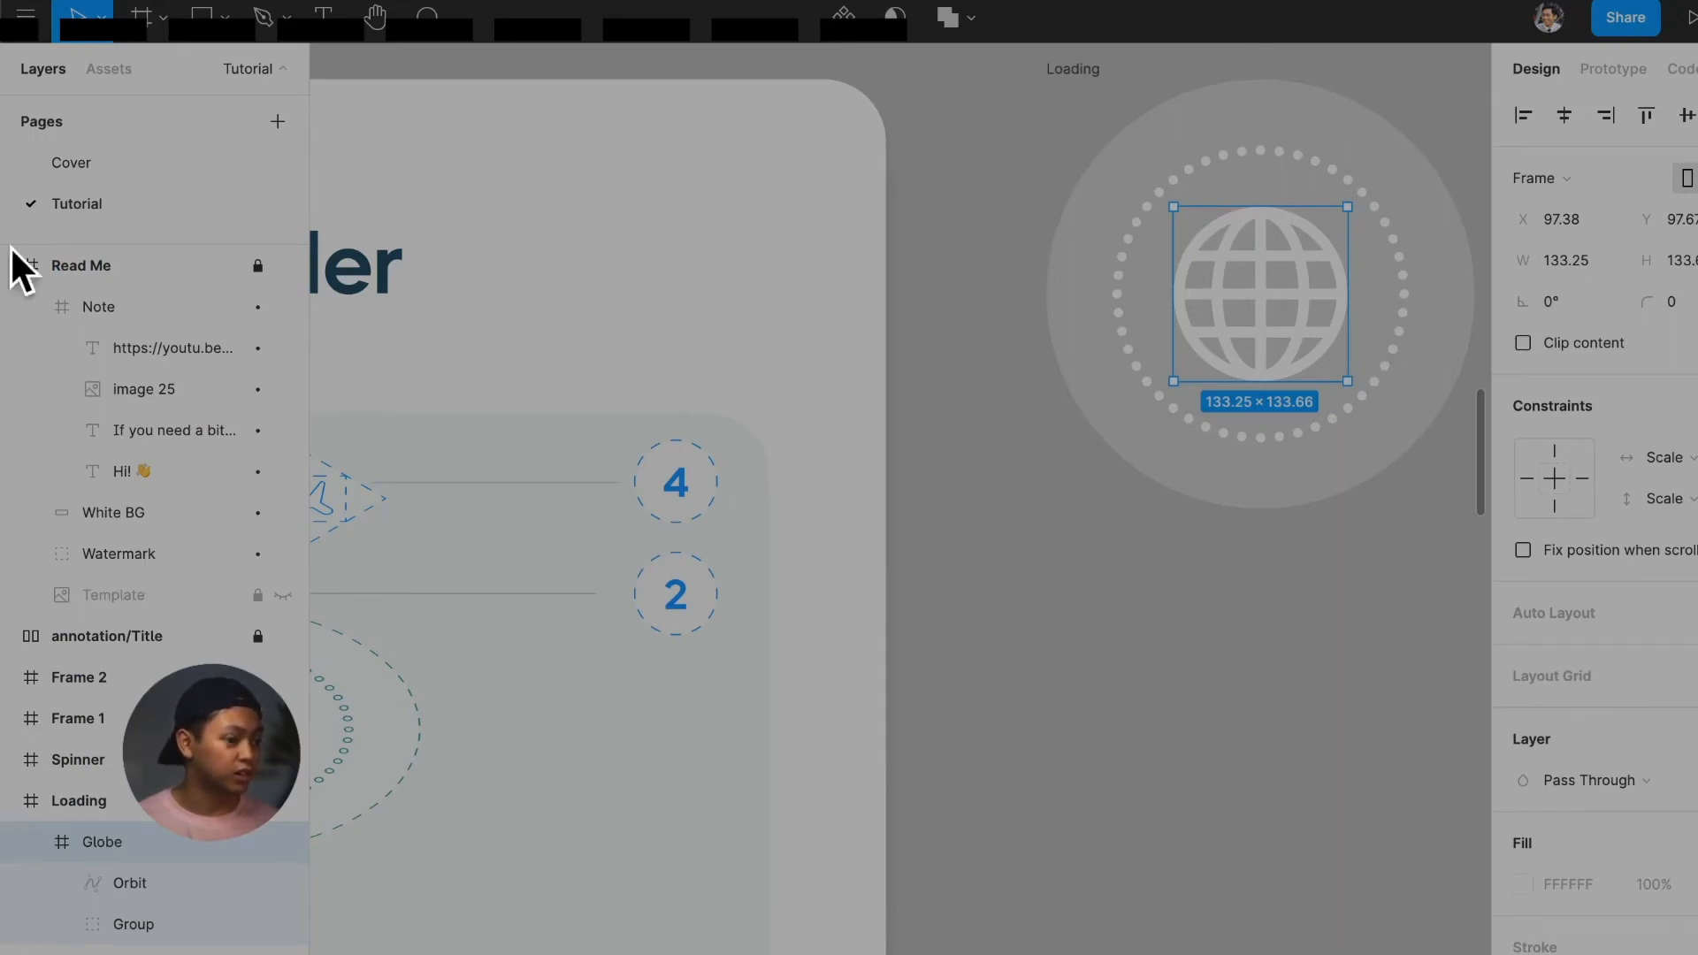
{"action": "left_click", "coordinate": [1079, 70]}
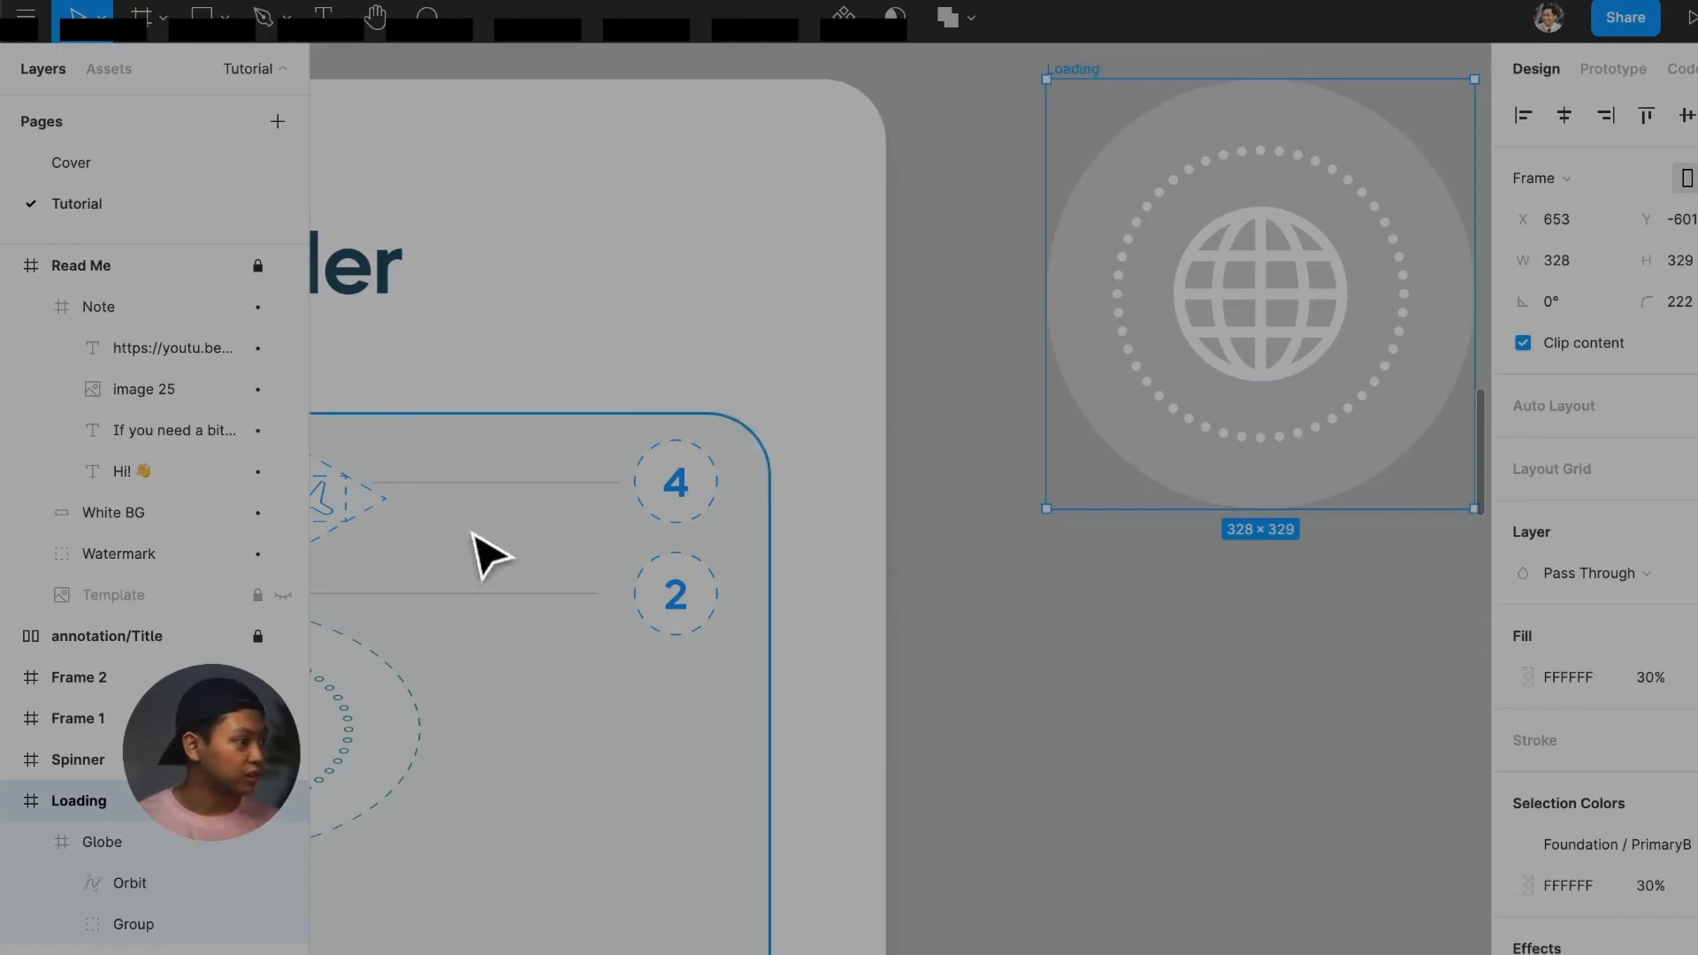
{"action": "scroll", "coordinate": [1105, 495], "scroll_direction": "right", "scroll_amount": 5}
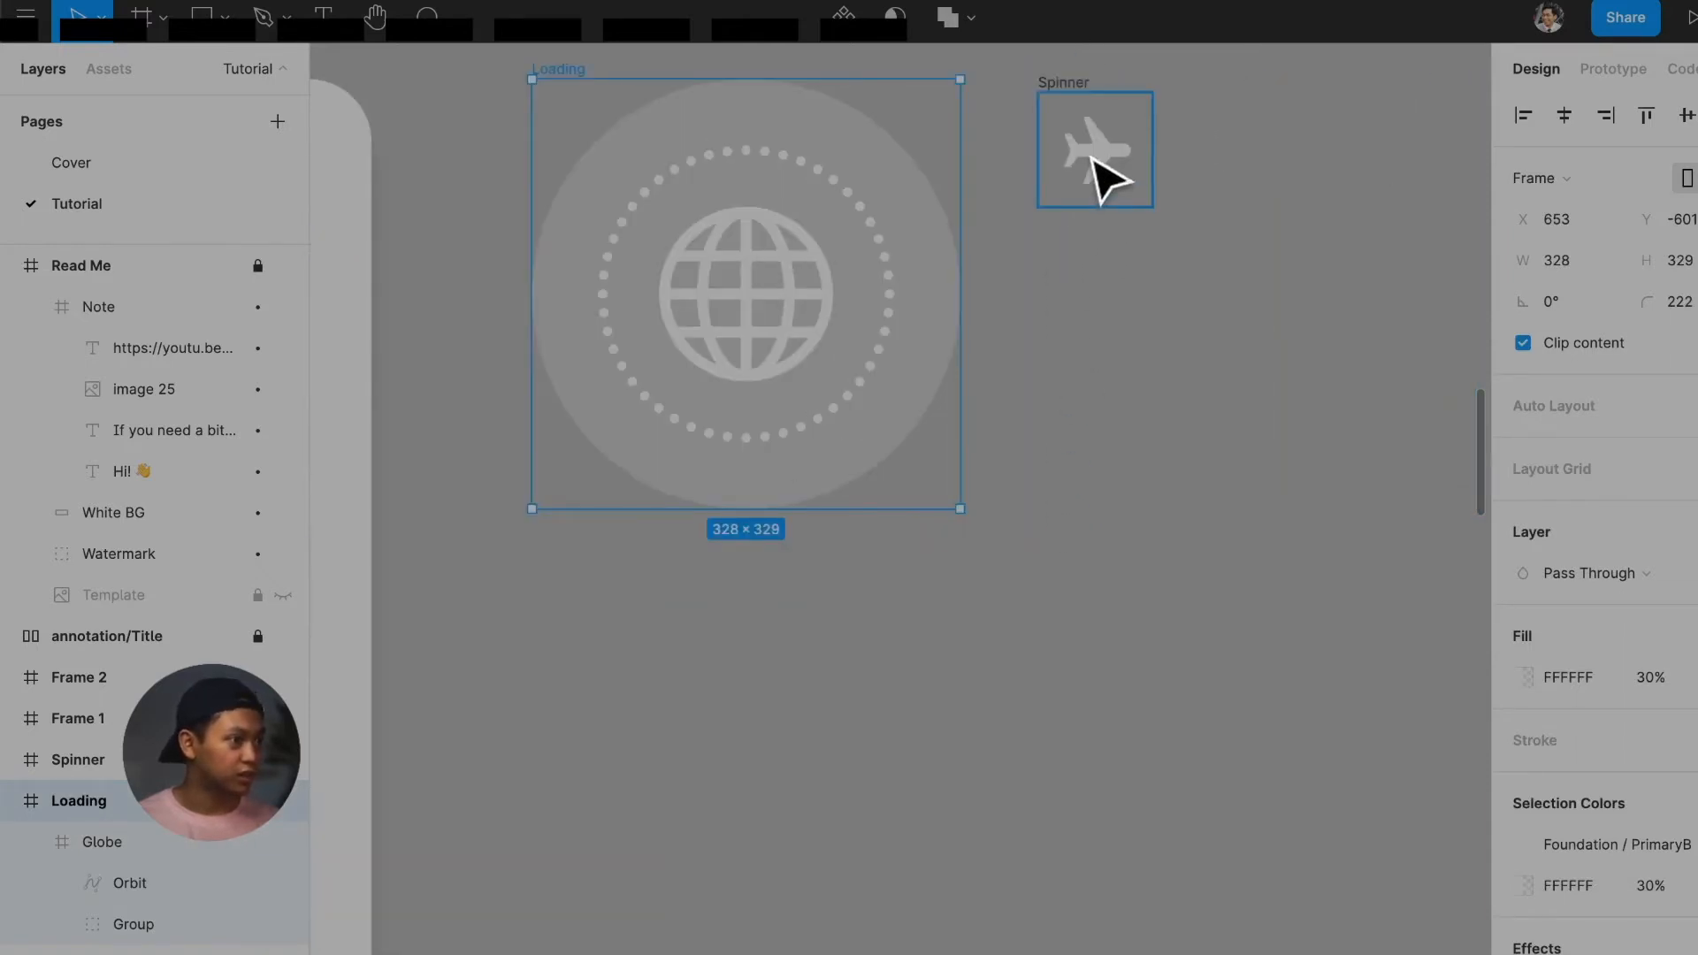
{"action": "left_click", "coordinate": [1086, 84]}
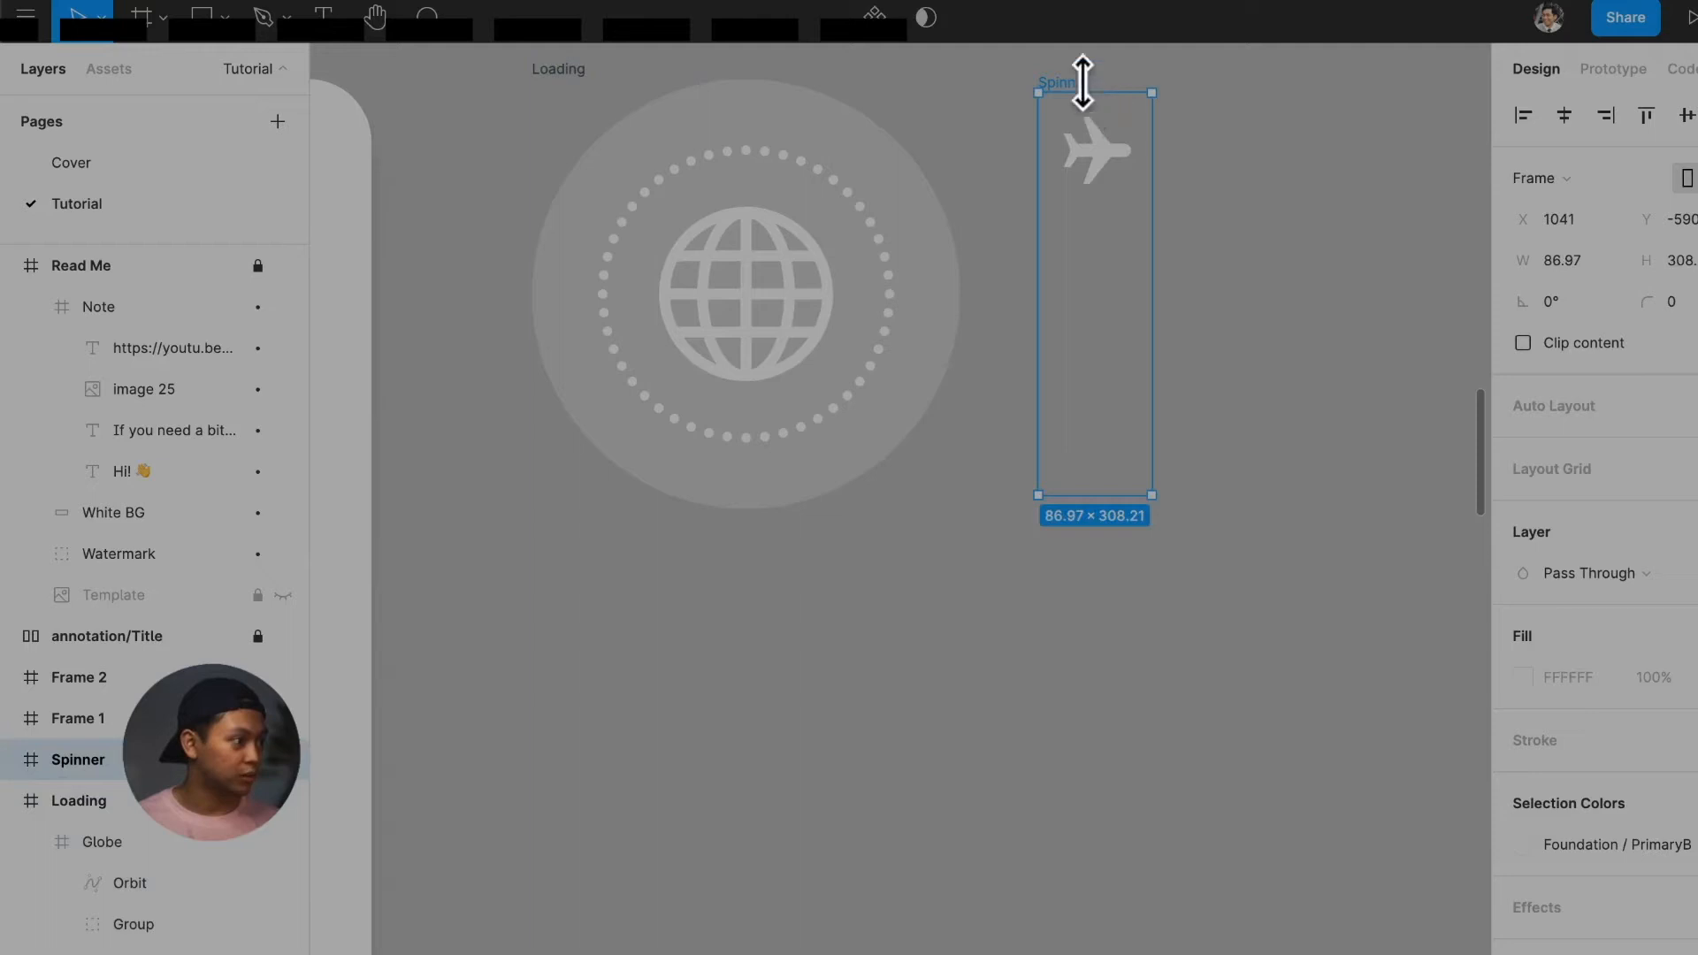
Undo the recent changes to put the Spinner back inside the Loading frame
{"action": "key", "text": "super+z"}
{"action": "key", "text": "super+z"}
{"action": "key", "text": "super+z"}
{"action": "key", "text": "super+z"}
{"action": "key", "text": "super+z"}
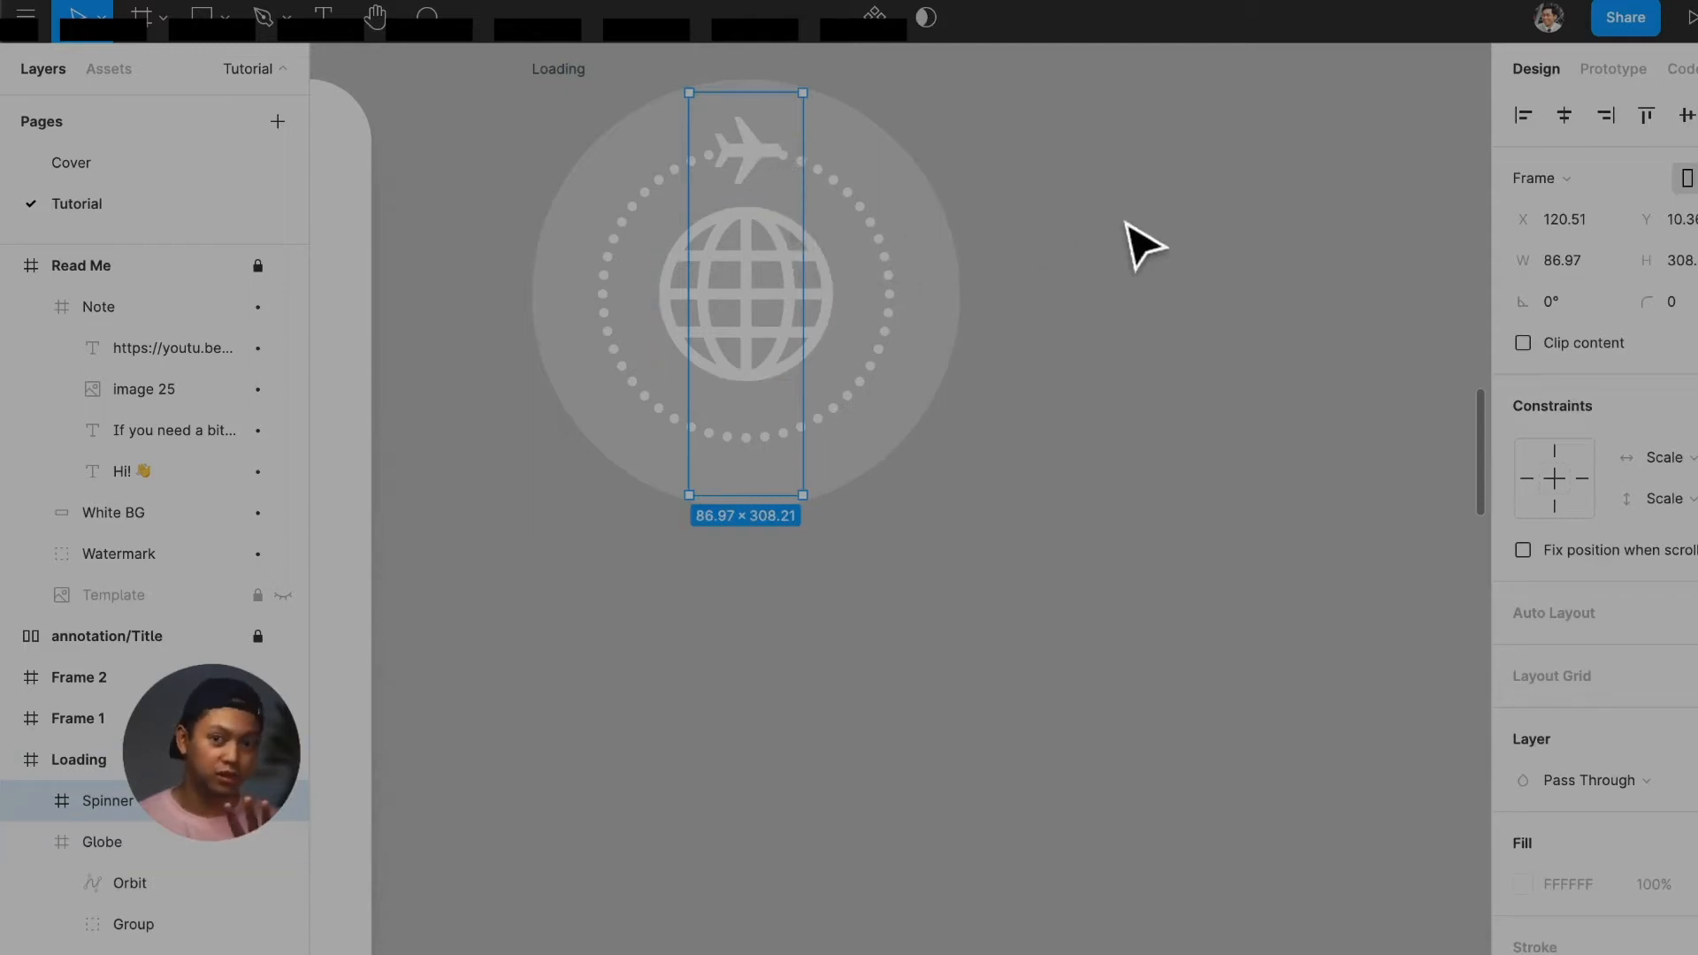
Examine the Loading frame's layer hierarchy against the Step 1 naming guide, expanding the globe's Group, Spinner and Plane layers
{"action": "scroll", "coordinate": [772, 303], "scroll_direction": "left", "scroll_amount": 5}
{"action": "scroll", "coordinate": [787, 326], "scroll_direction": "down", "scroll_amount": 5}
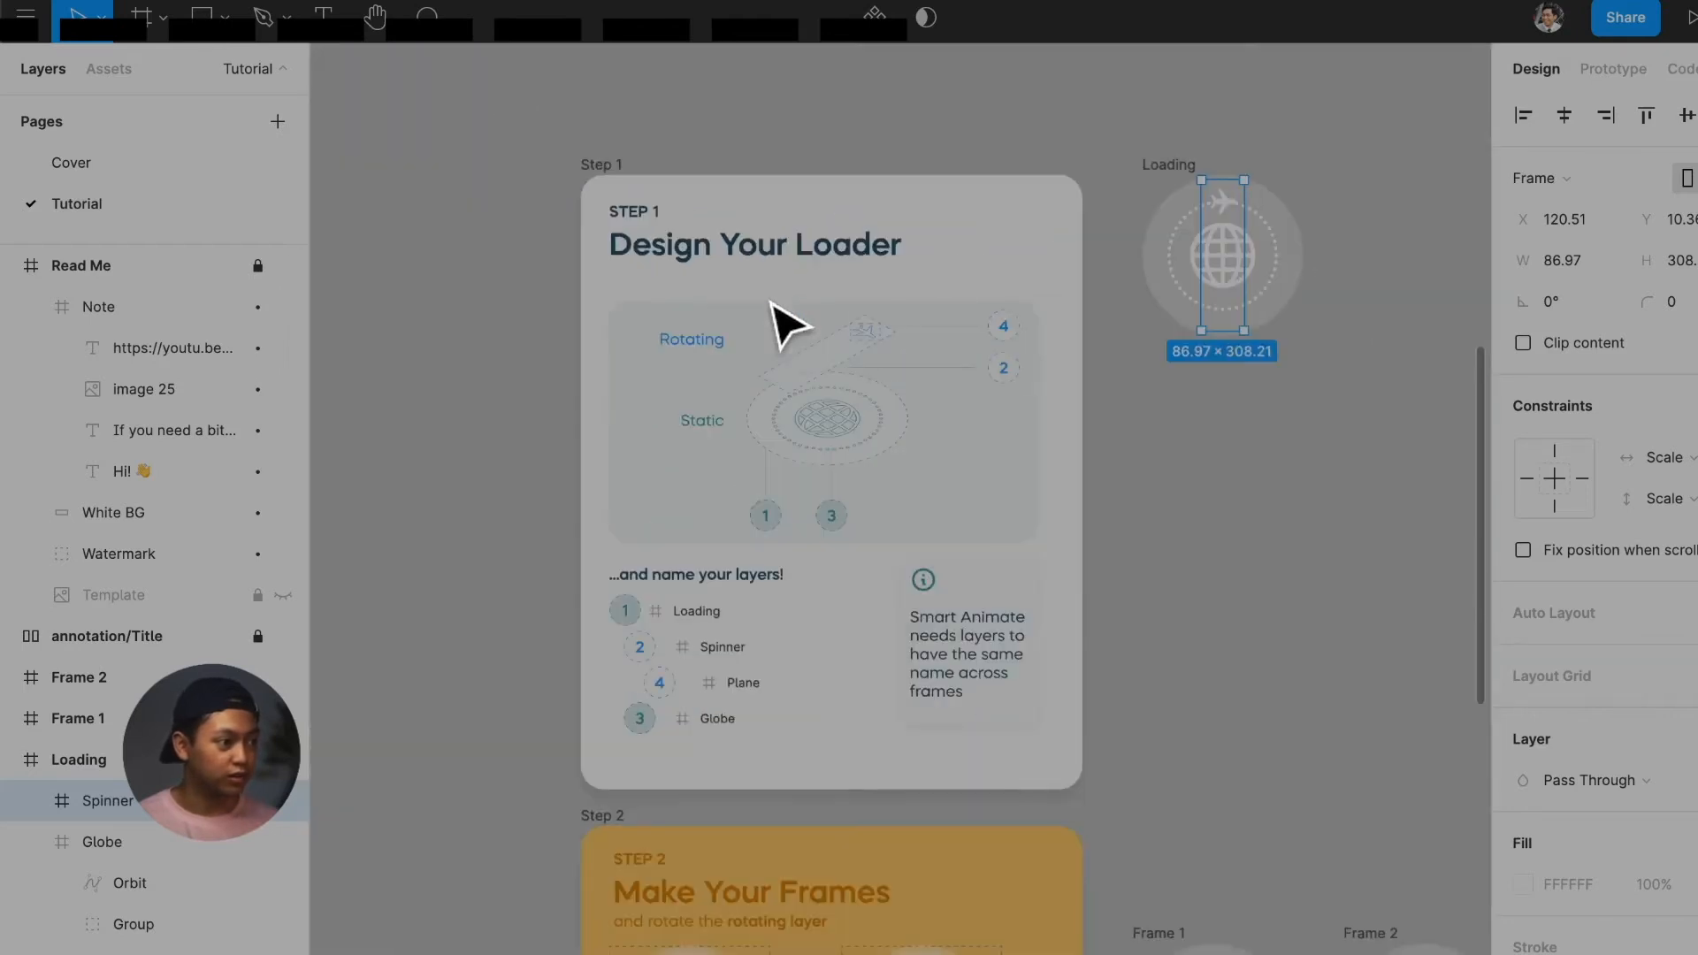
{"action": "scroll", "coordinate": [783, 325], "scroll_direction": "up", "scroll_amount": 3}
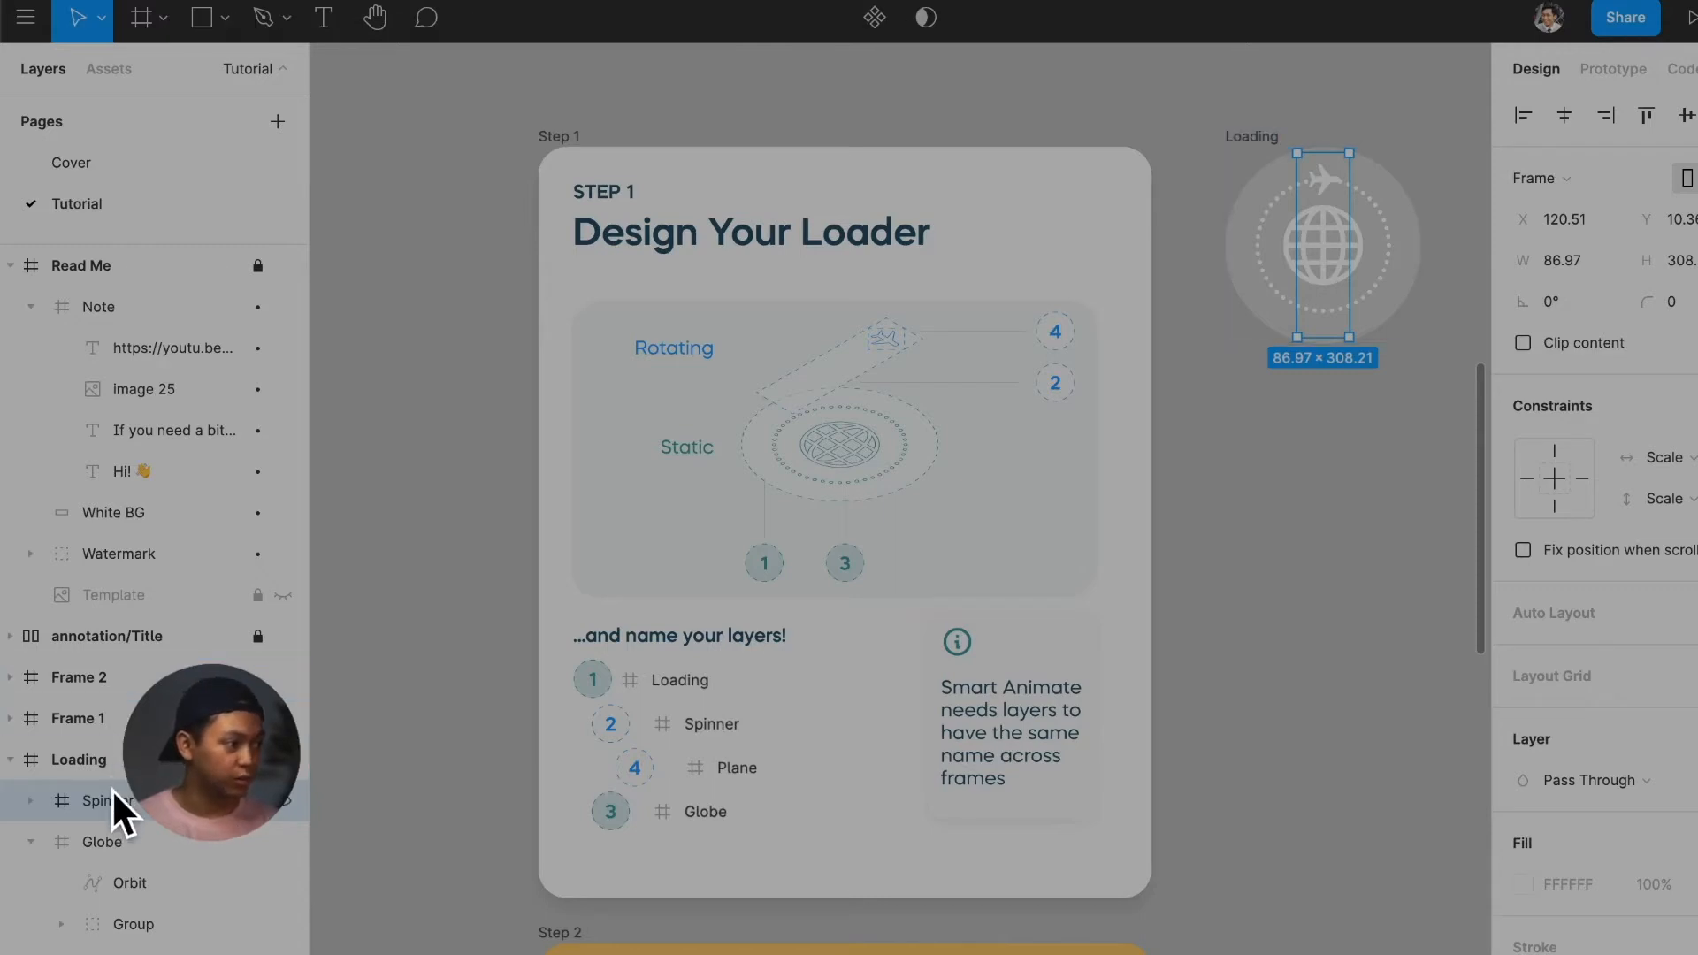
{"action": "left_click", "coordinate": [59, 923]}
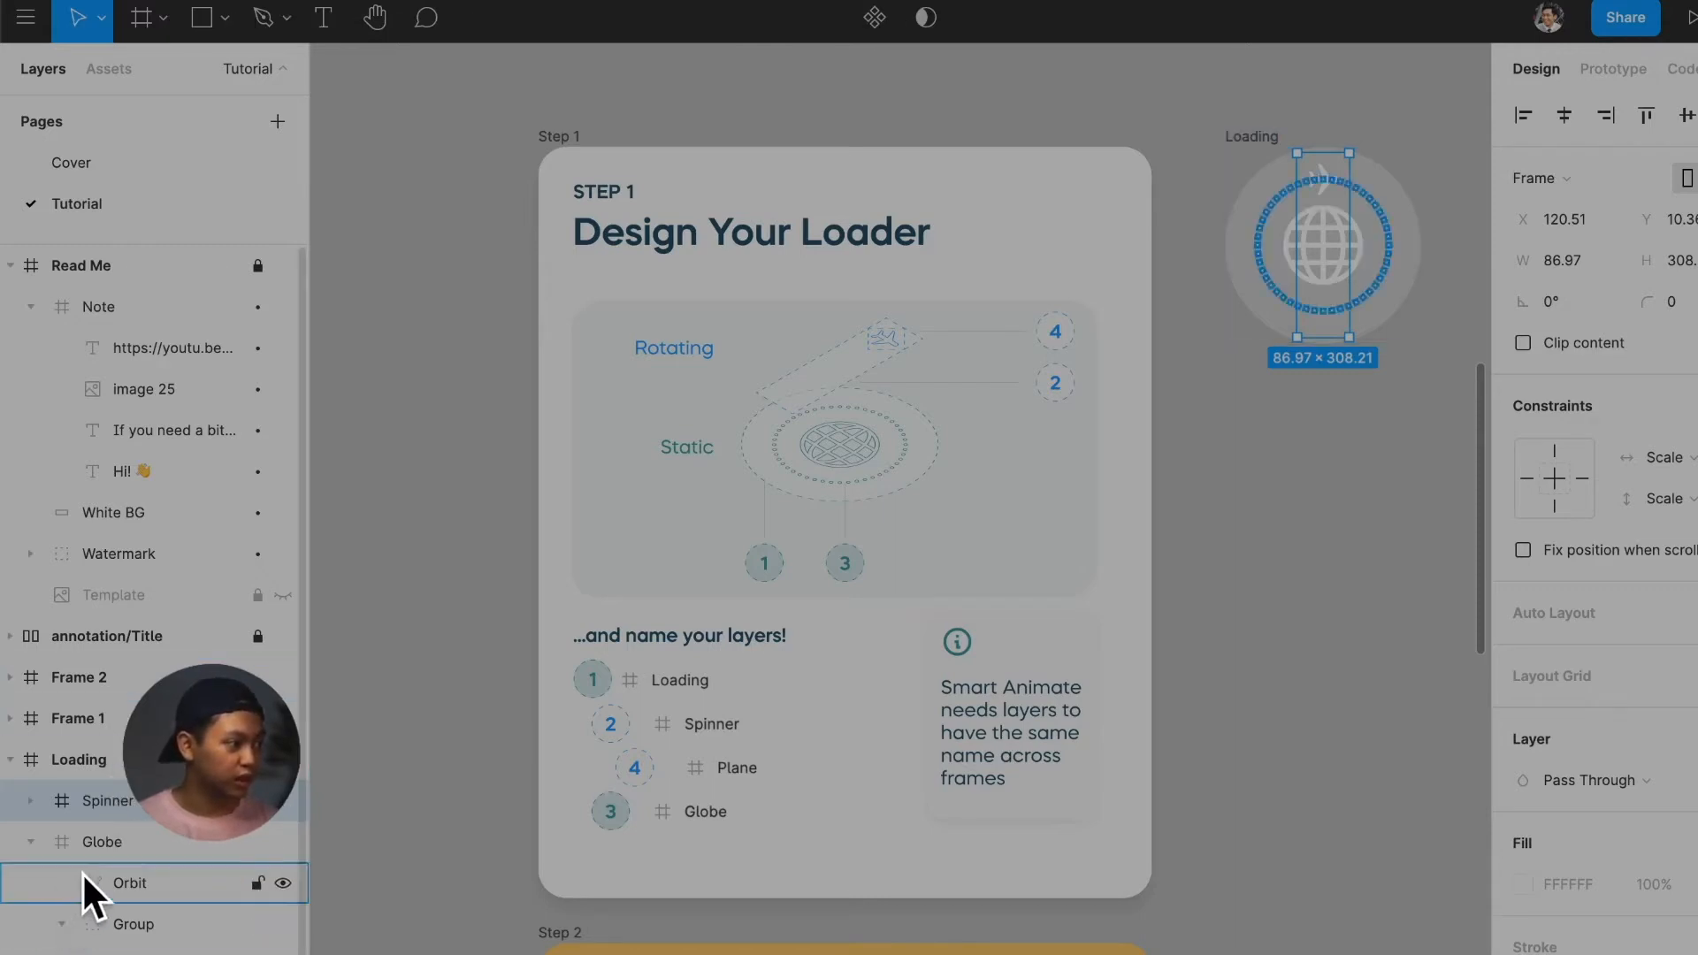
{"action": "scroll", "coordinate": [83, 872], "scroll_direction": "down", "scroll_amount": 1}
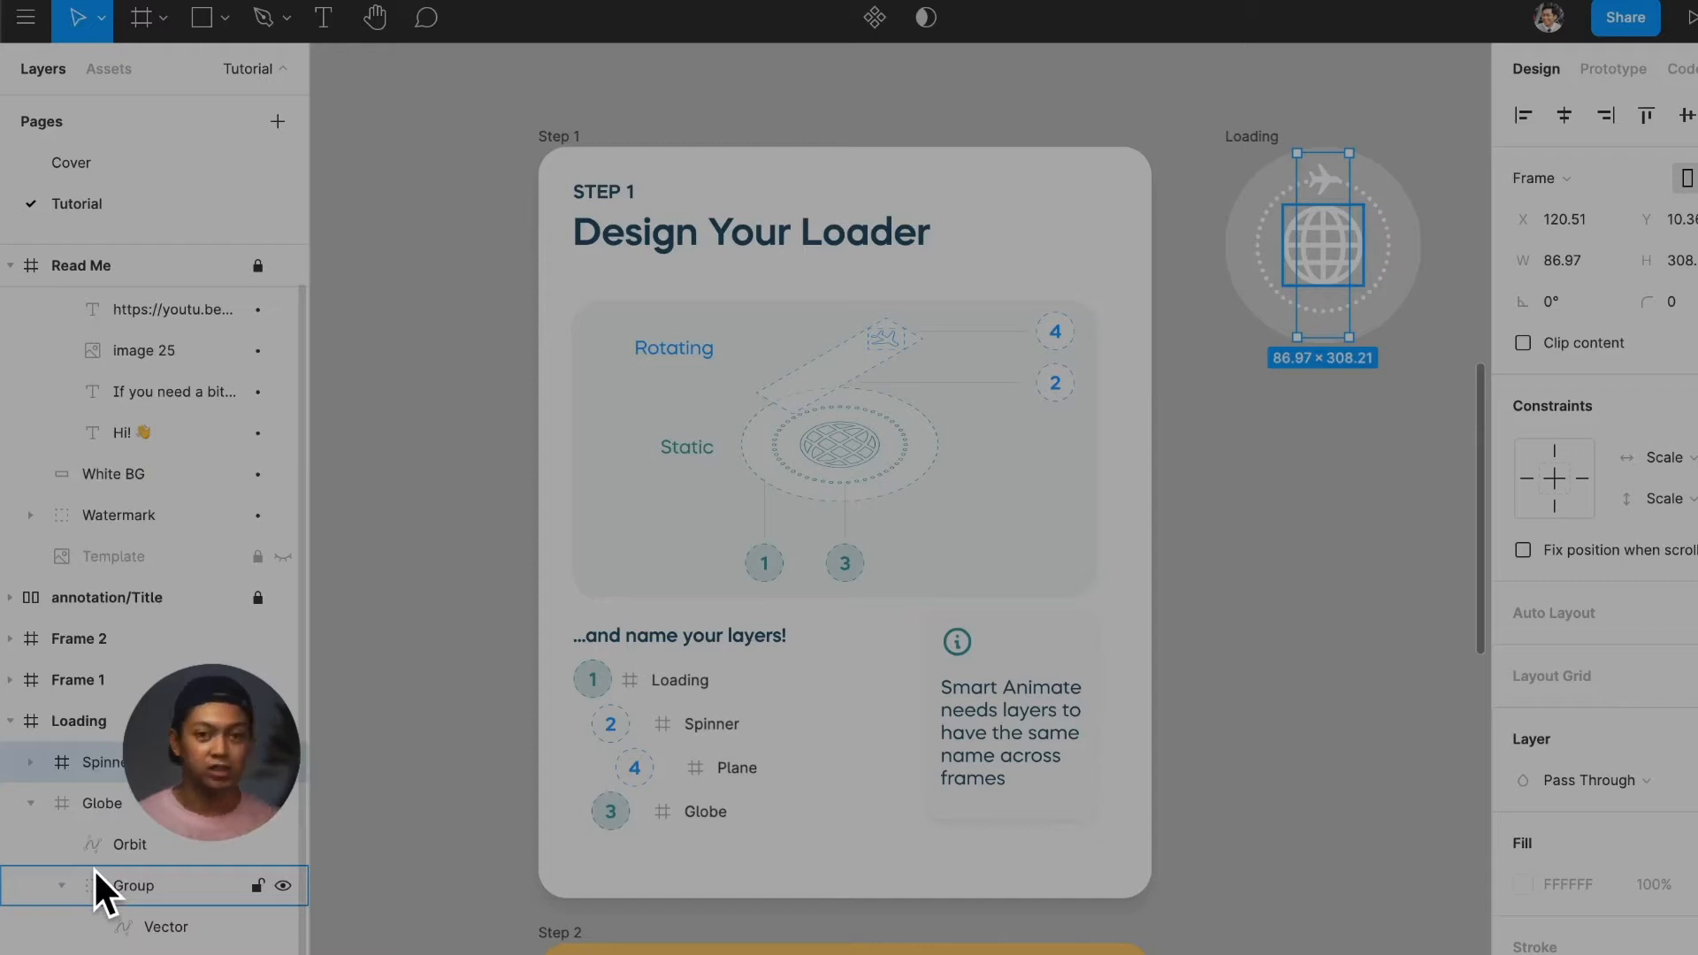
{"action": "left_click", "coordinate": [37, 766]}
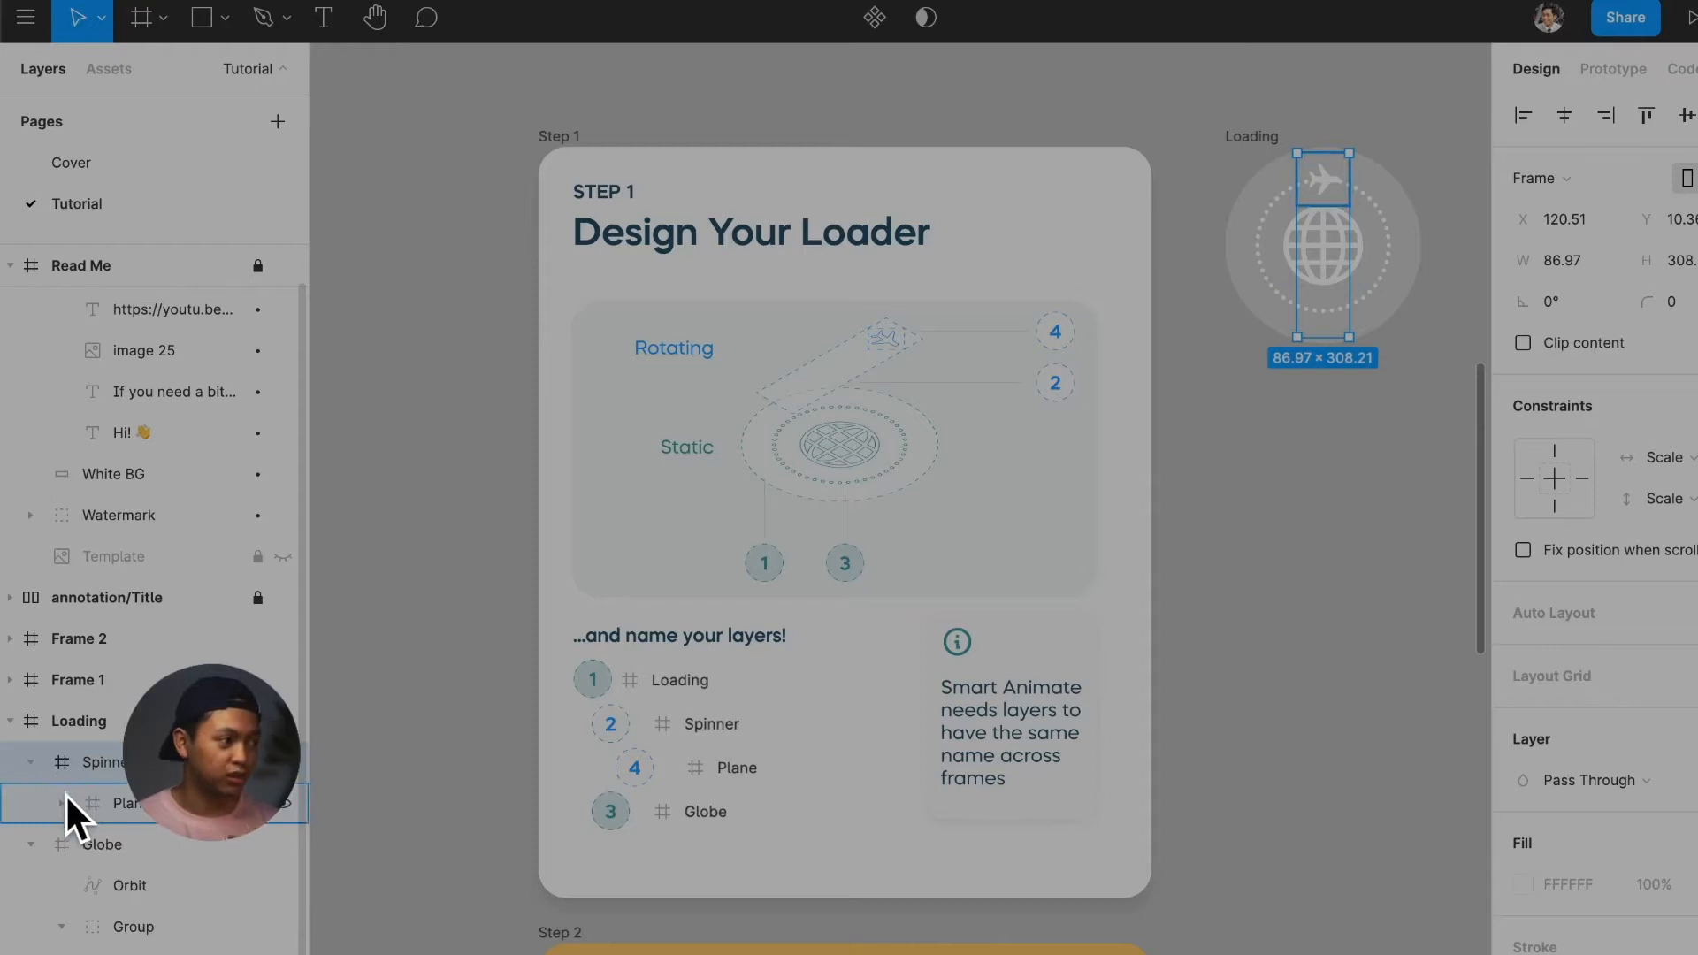
{"action": "left_click", "coordinate": [63, 798]}
{"action": "scroll", "coordinate": [63, 797], "scroll_direction": "down", "scroll_amount": 1}
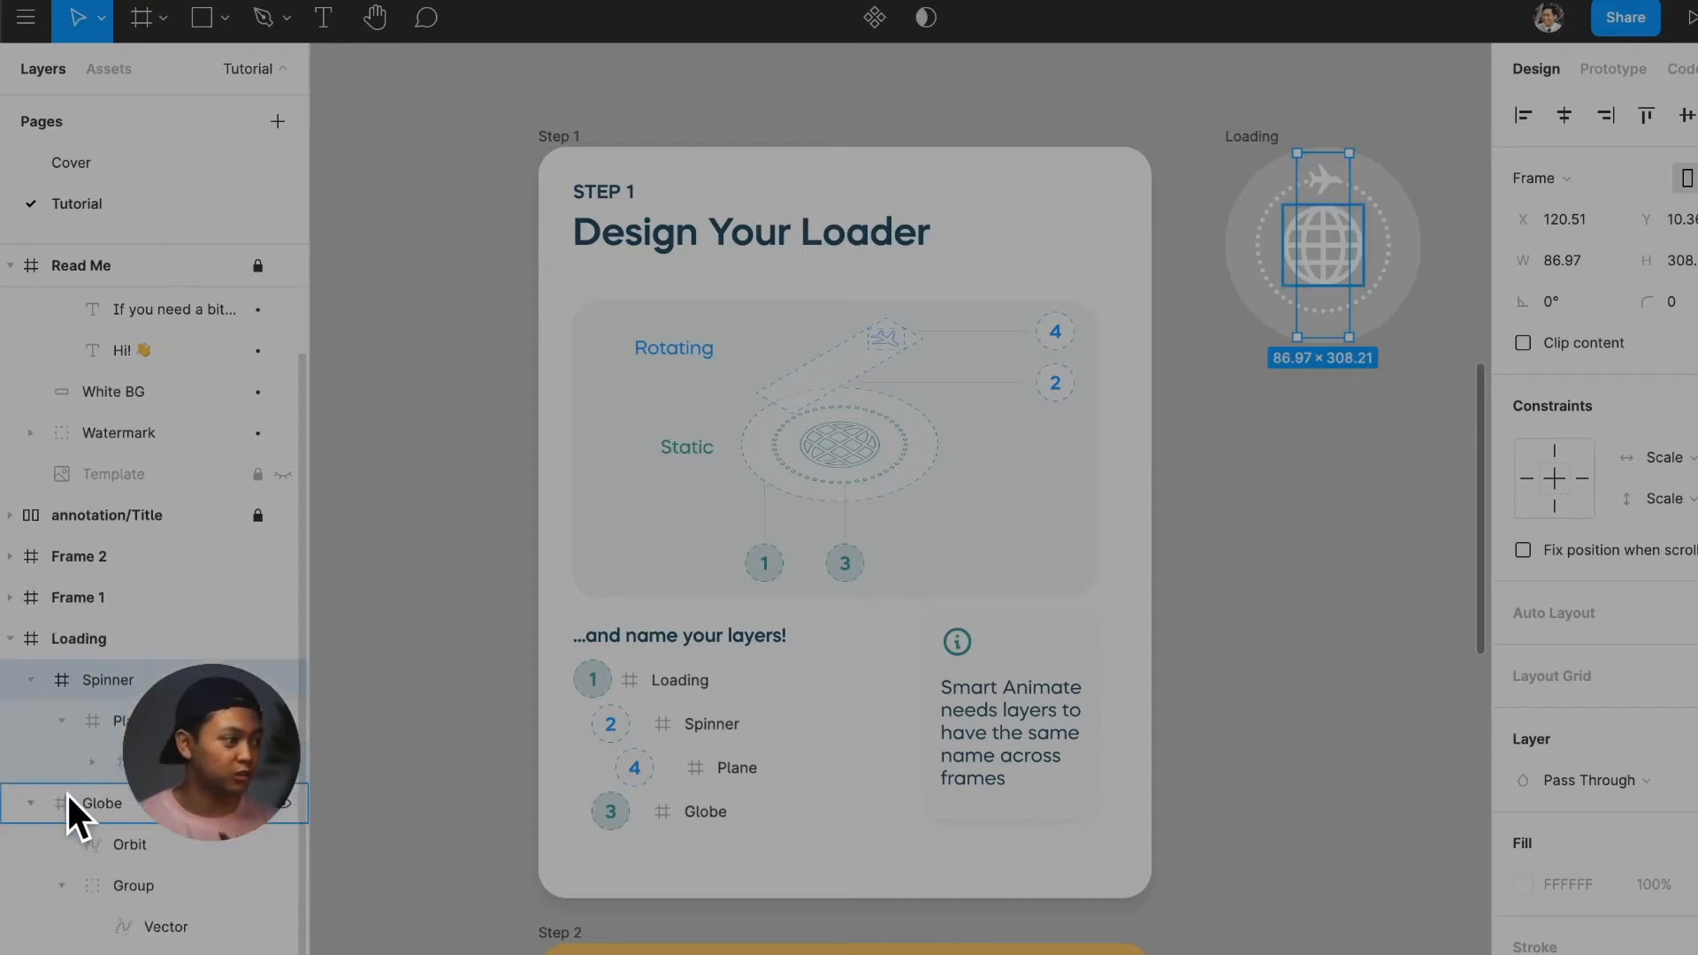
{"action": "scroll", "coordinate": [63, 793], "scroll_direction": "up", "scroll_amount": 2}
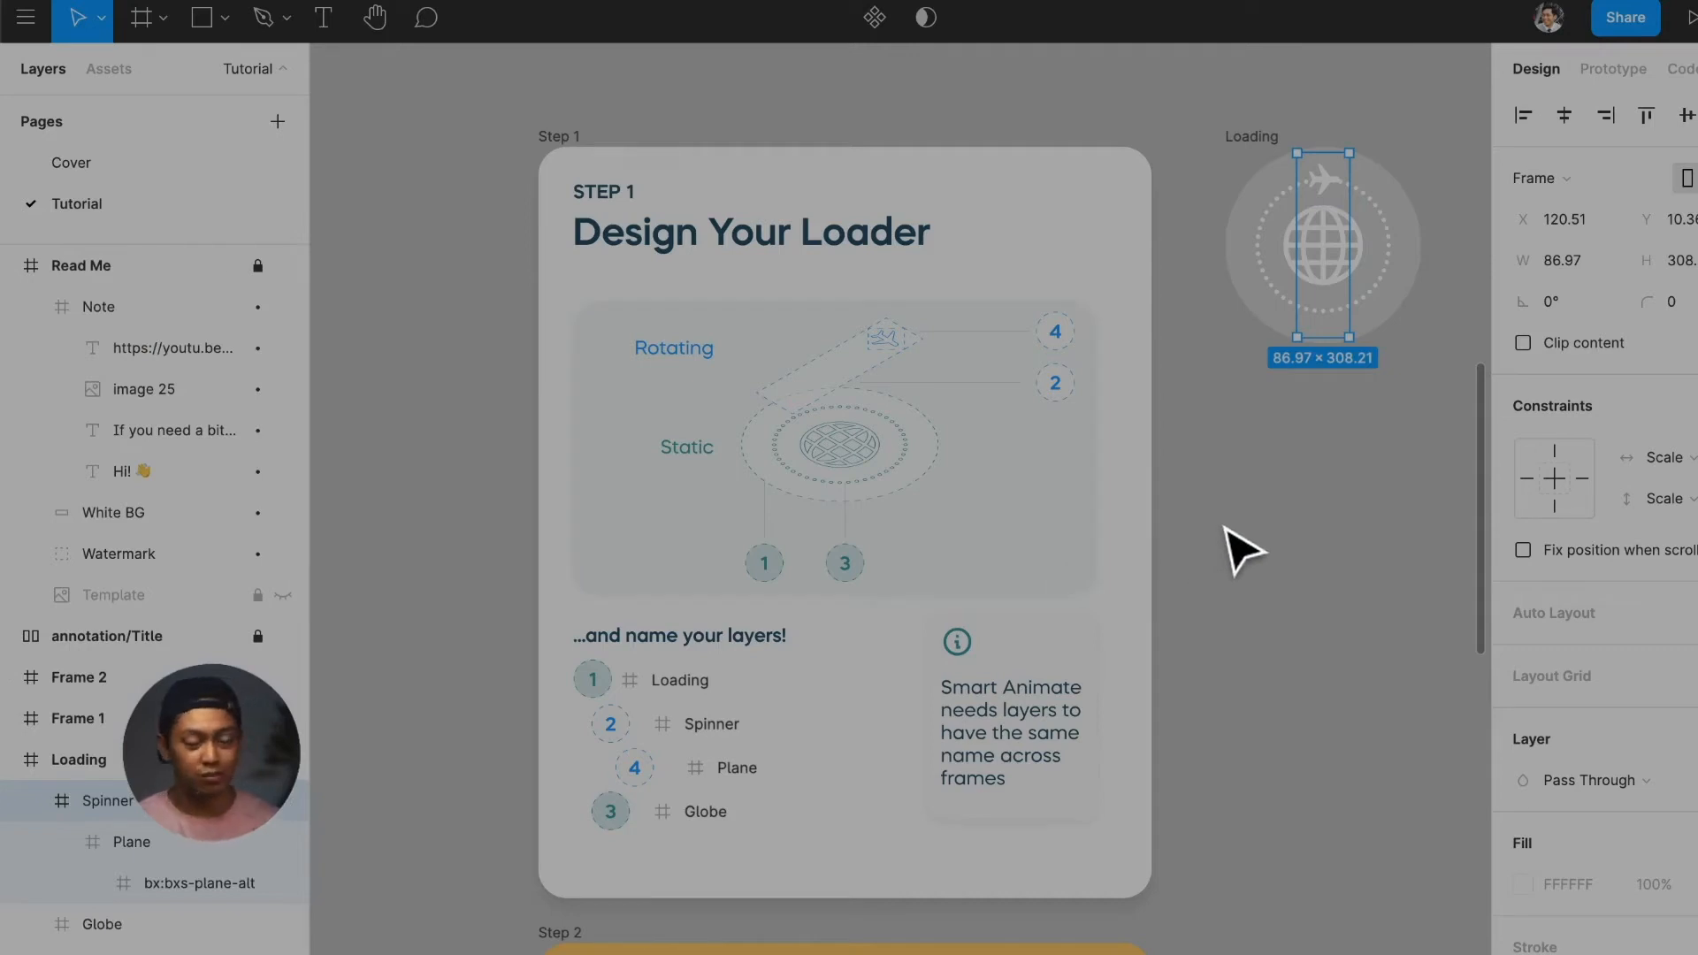
Clear the selection and review the Step 2 card together with the Frame 1 and Frame 2 loaders beside it
{"action": "scroll", "coordinate": [1292, 546], "scroll_direction": "down", "scroll_amount": 3}
{"action": "scroll", "coordinate": [1307, 553], "scroll_direction": "down", "scroll_amount": 10}
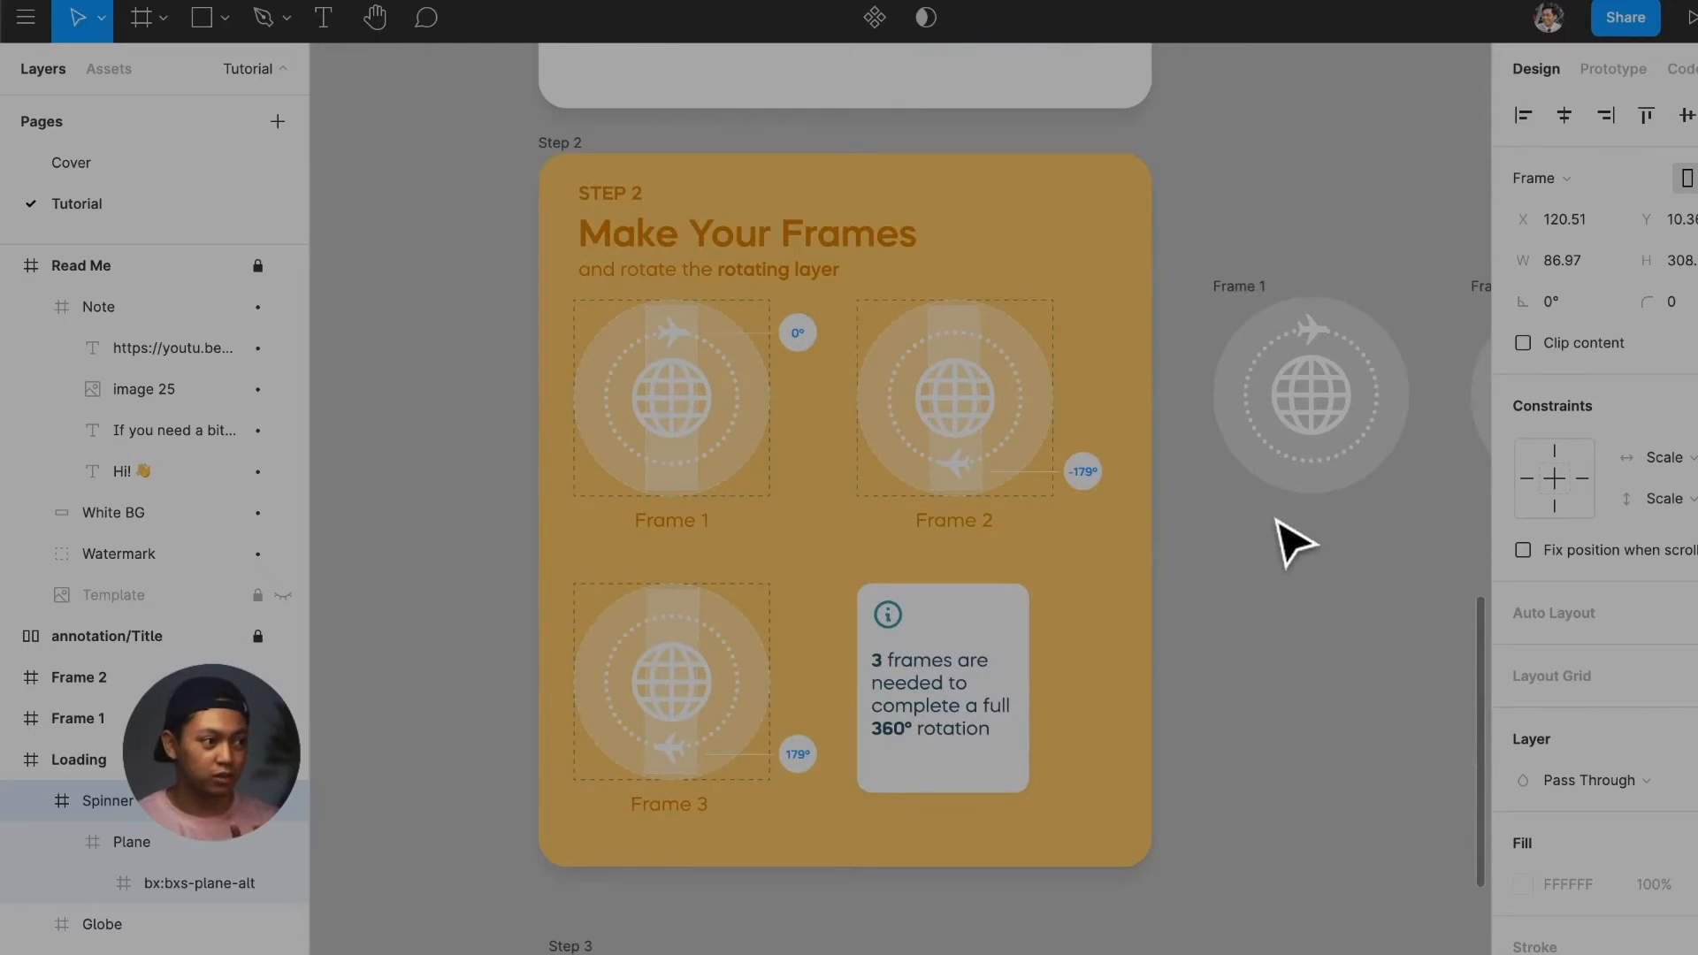
{"action": "scroll", "coordinate": [1274, 518], "scroll_direction": "right", "scroll_amount": 3}
{"action": "key", "text": "Escape"}
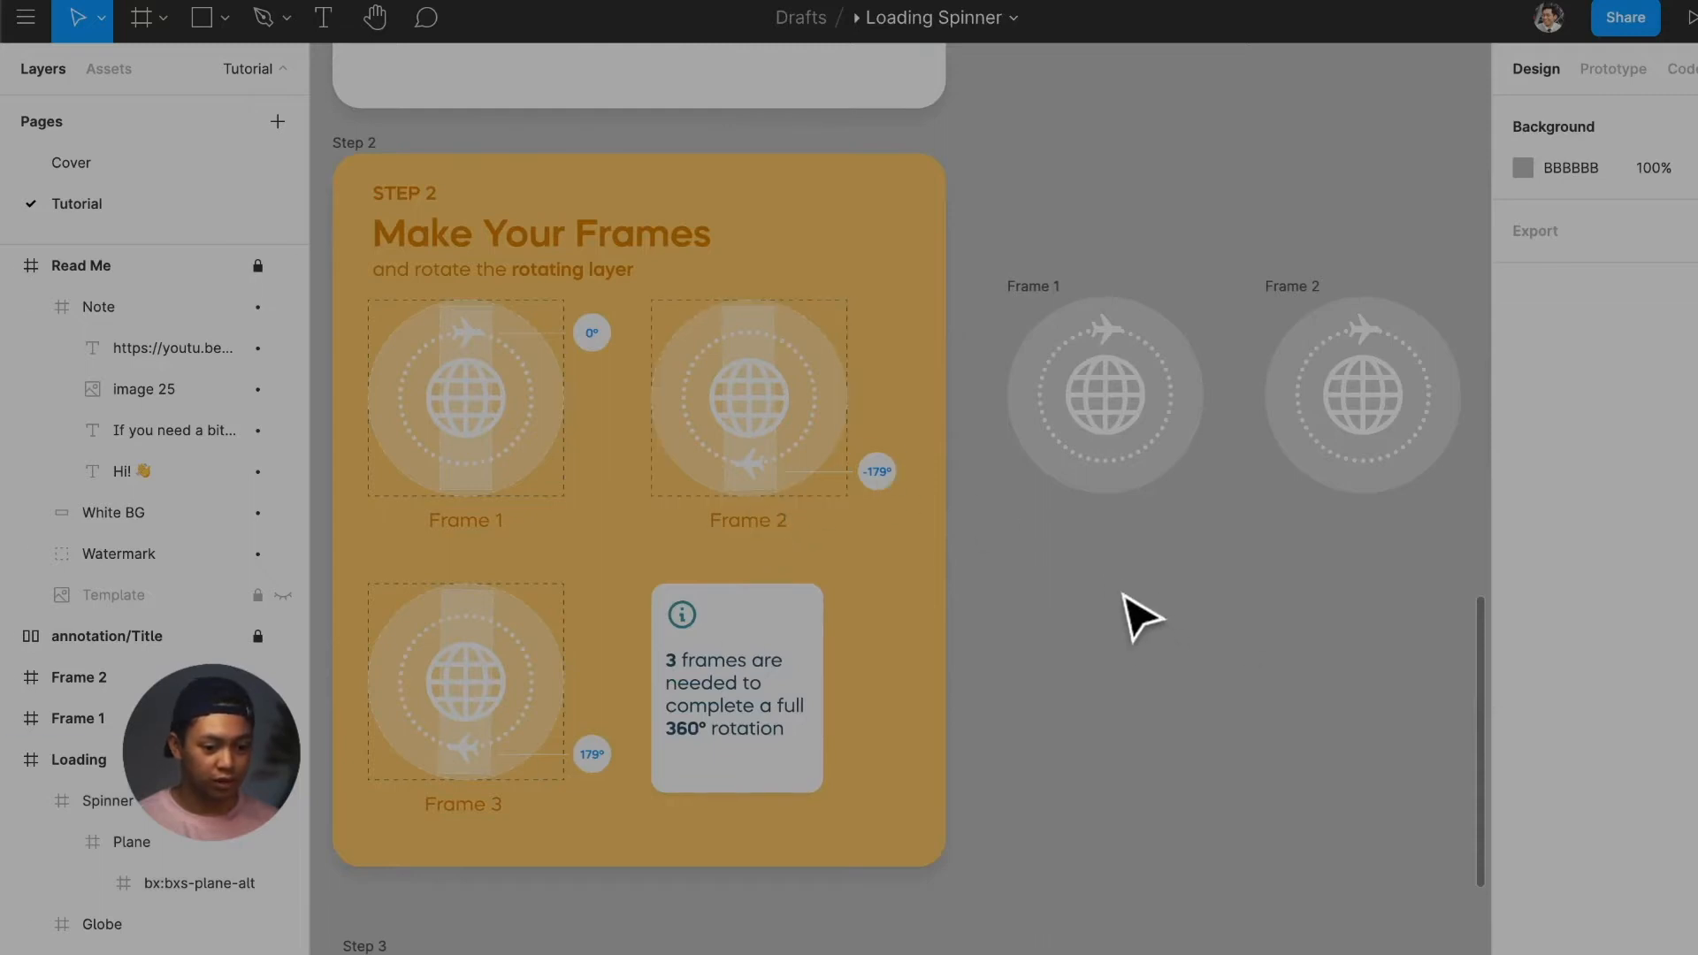
{"action": "scroll", "coordinate": [1009, 637], "scroll_direction": "left", "scroll_amount": 3}
{"action": "scroll", "coordinate": [803, 434], "scroll_direction": "up", "scroll_amount": 2}
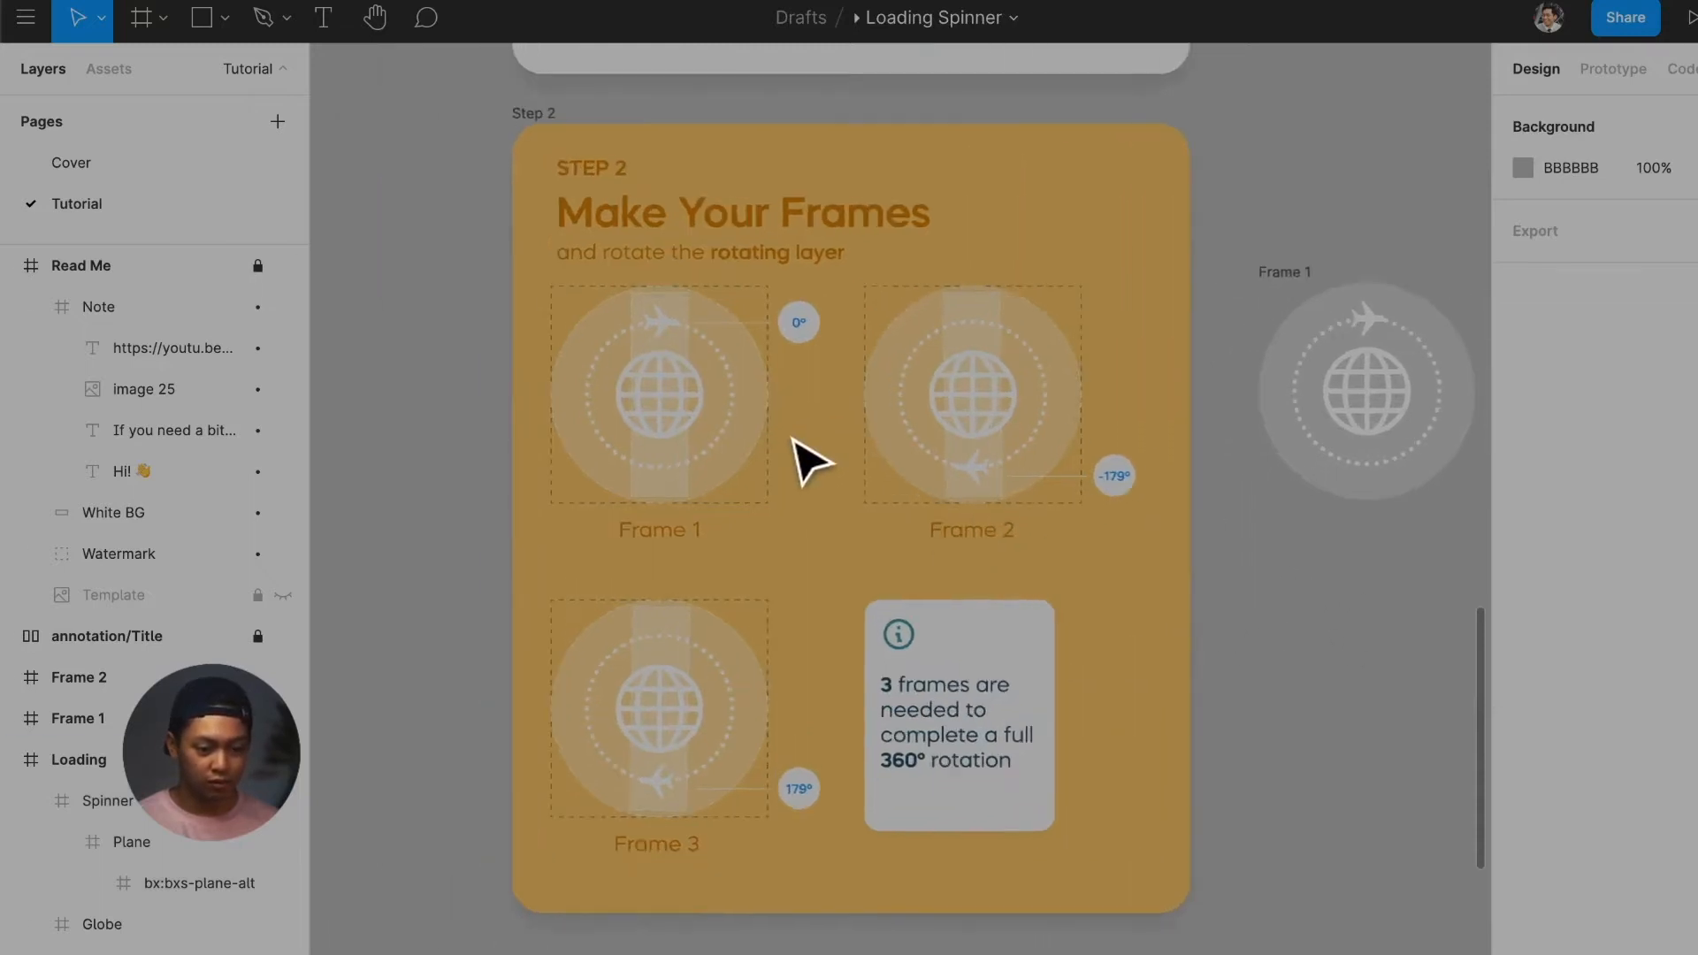
{"action": "scroll", "coordinate": [792, 439], "scroll_direction": "up", "scroll_amount": 1}
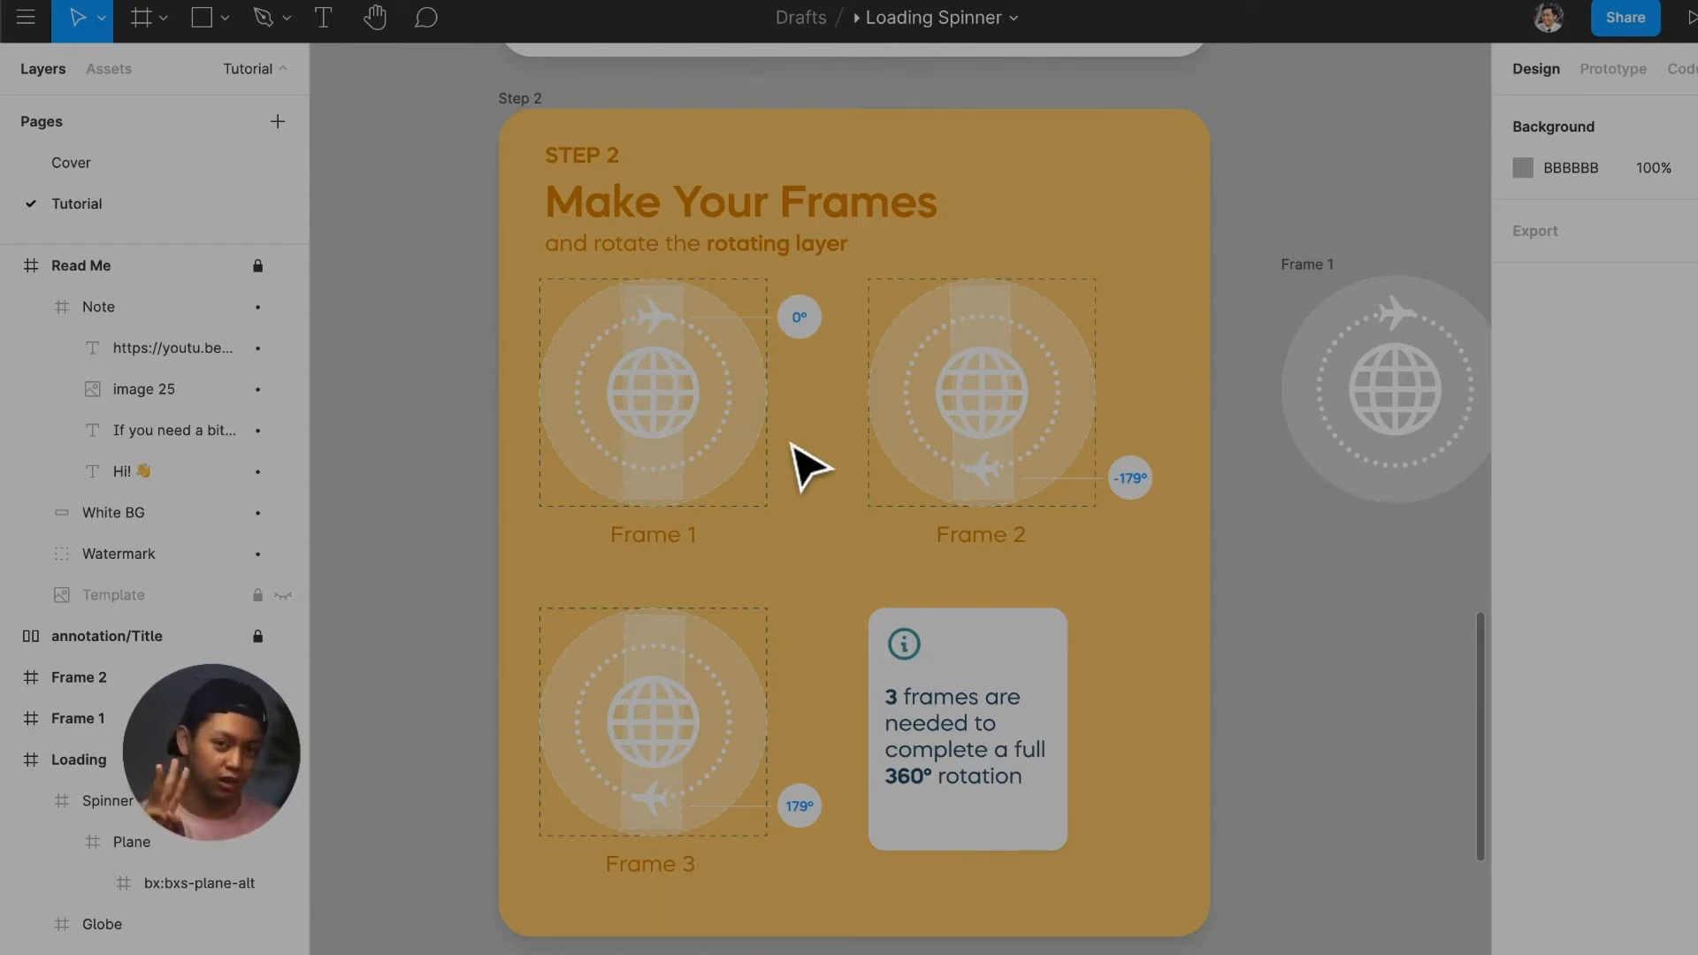
{"action": "scroll", "coordinate": [807, 466], "scroll_direction": "right", "scroll_amount": 5}
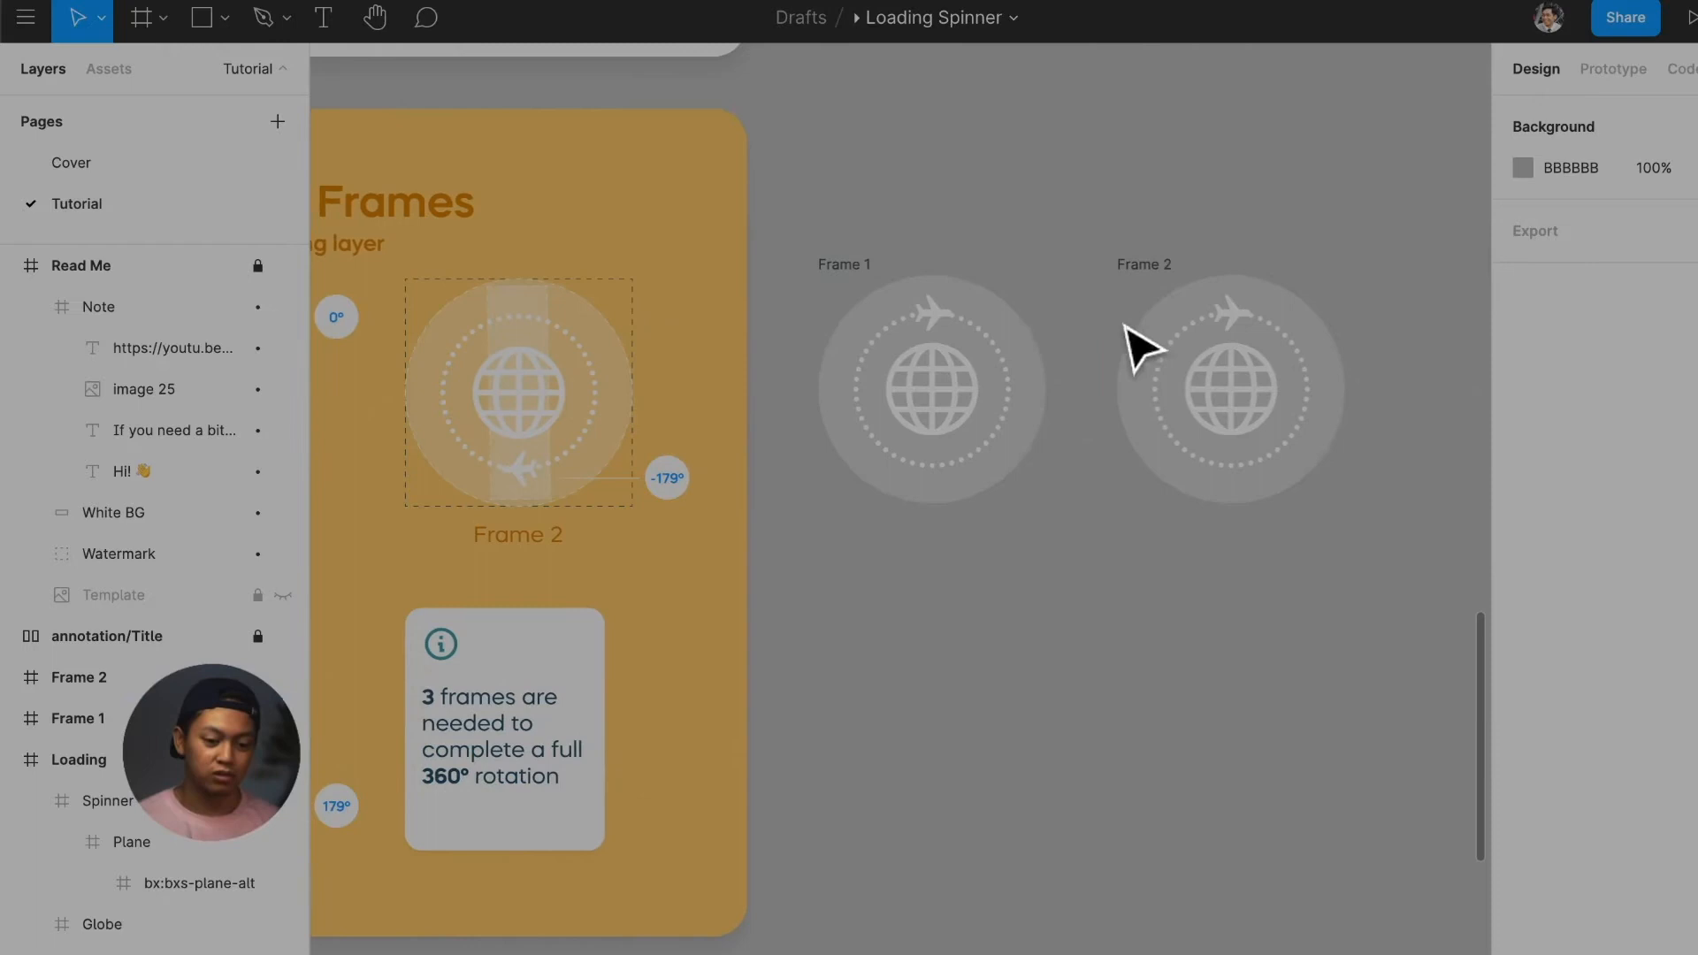
{"action": "scroll", "coordinate": [1317, 300], "scroll_direction": "right", "scroll_amount": 2}
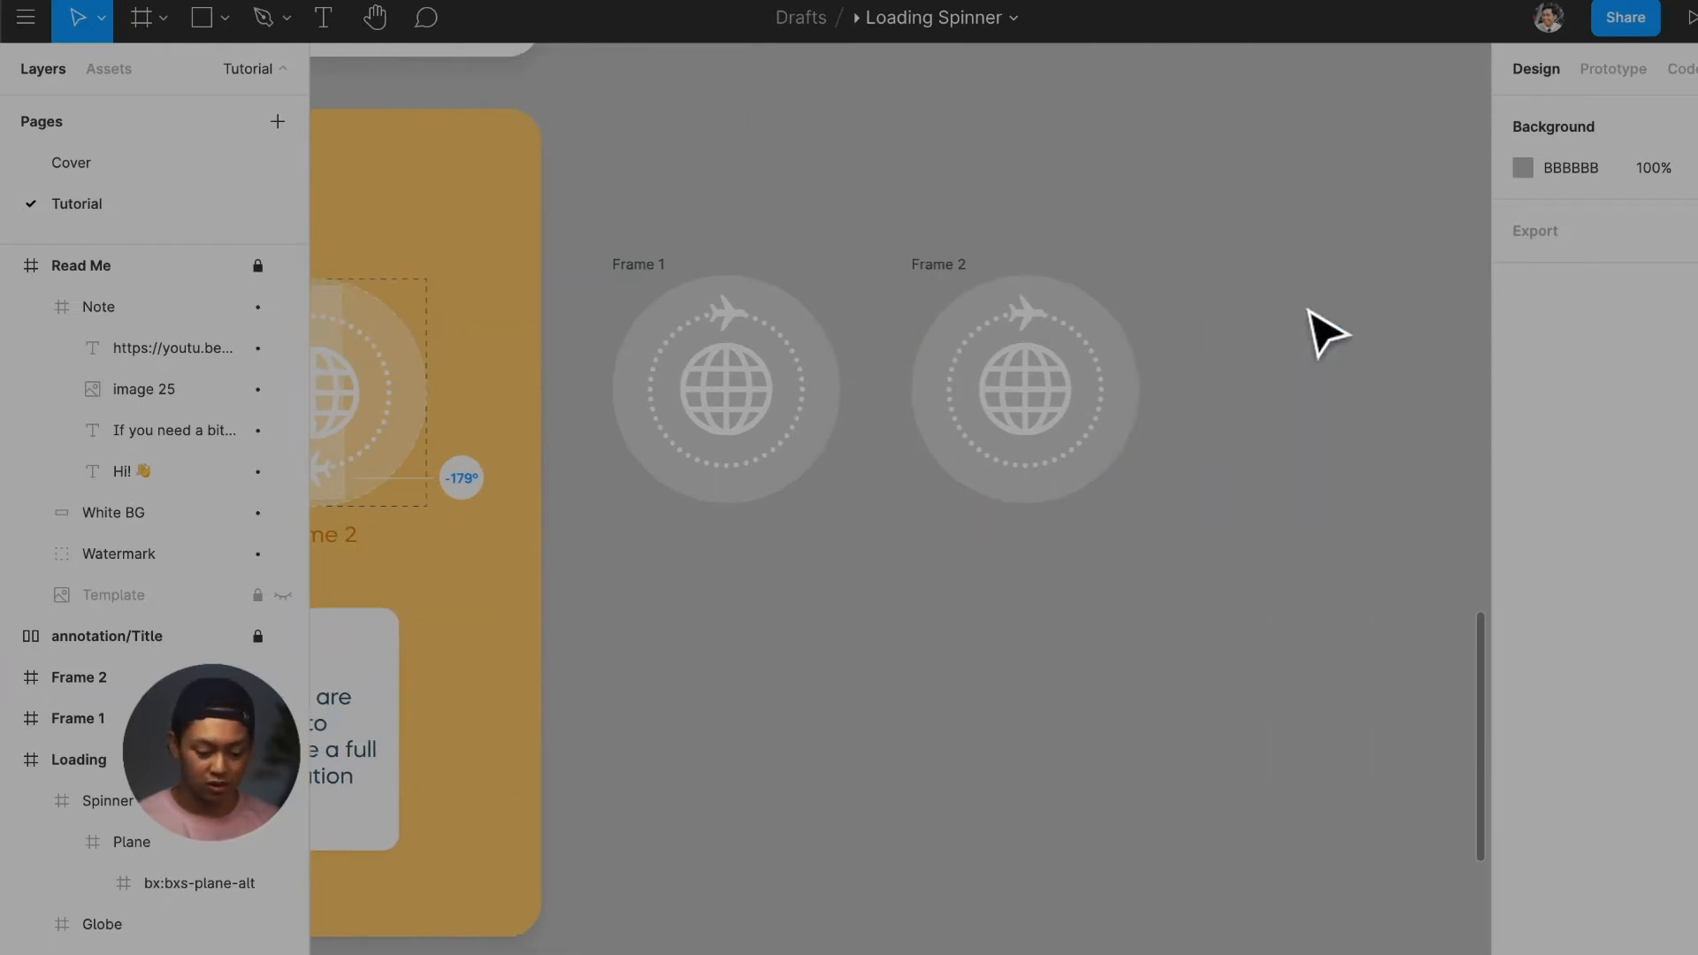
Hide the interface and examine the rotating layer's angle in Frame 1 and Frame 2 on the Step 2 card
{"action": "key", "text": "super+backslash"}
{"action": "scroll", "coordinate": [1273, 363], "scroll_direction": "left", "scroll_amount": 7}
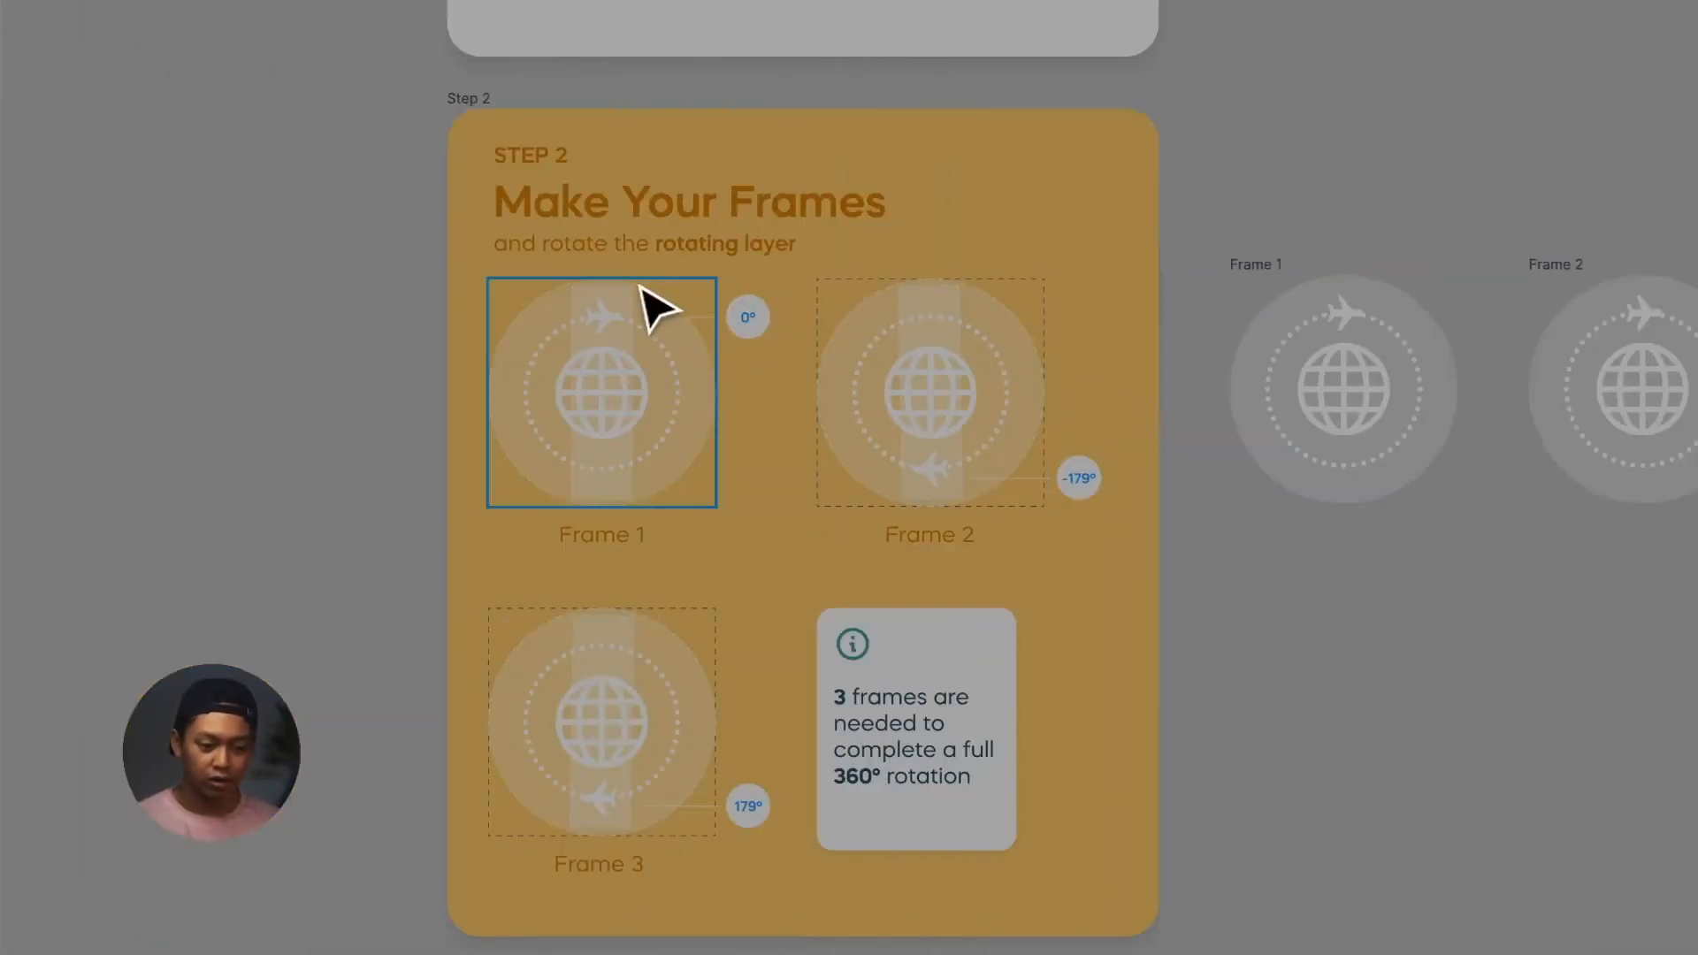
{"action": "scroll", "coordinate": [658, 310], "scroll_direction": "up", "scroll_amount": 5}
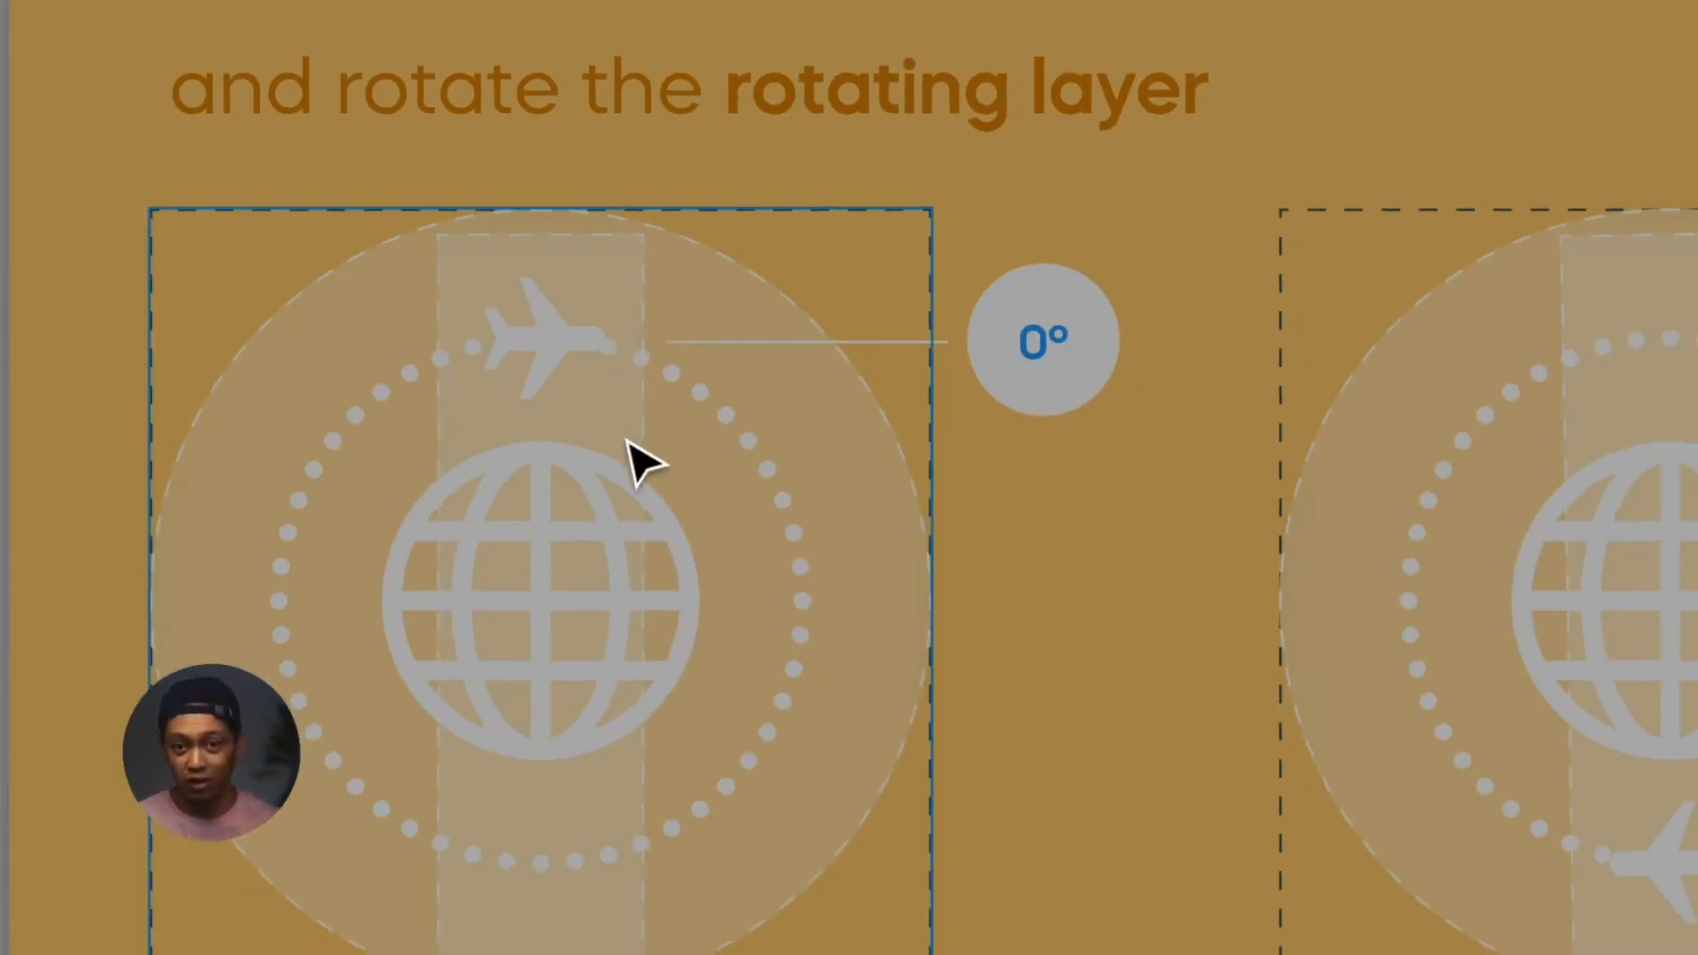
{"action": "scroll", "coordinate": [630, 451], "scroll_direction": "right", "scroll_amount": 10}
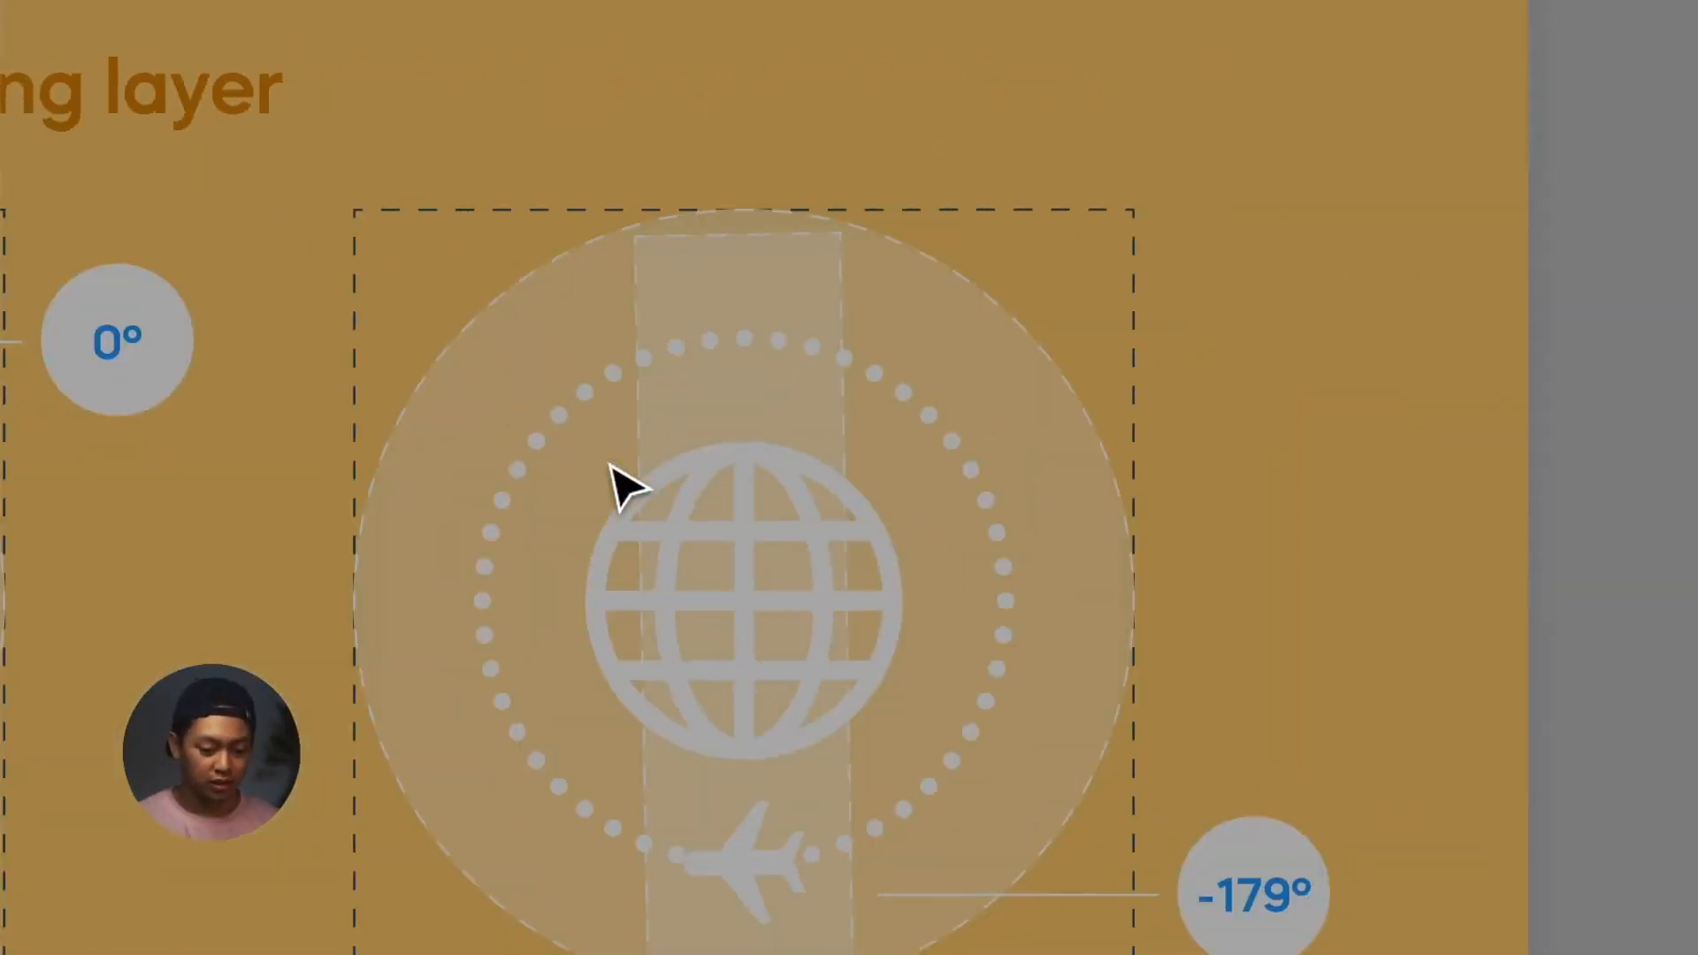
{"action": "scroll", "coordinate": [613, 466], "scroll_direction": "down", "scroll_amount": 1}
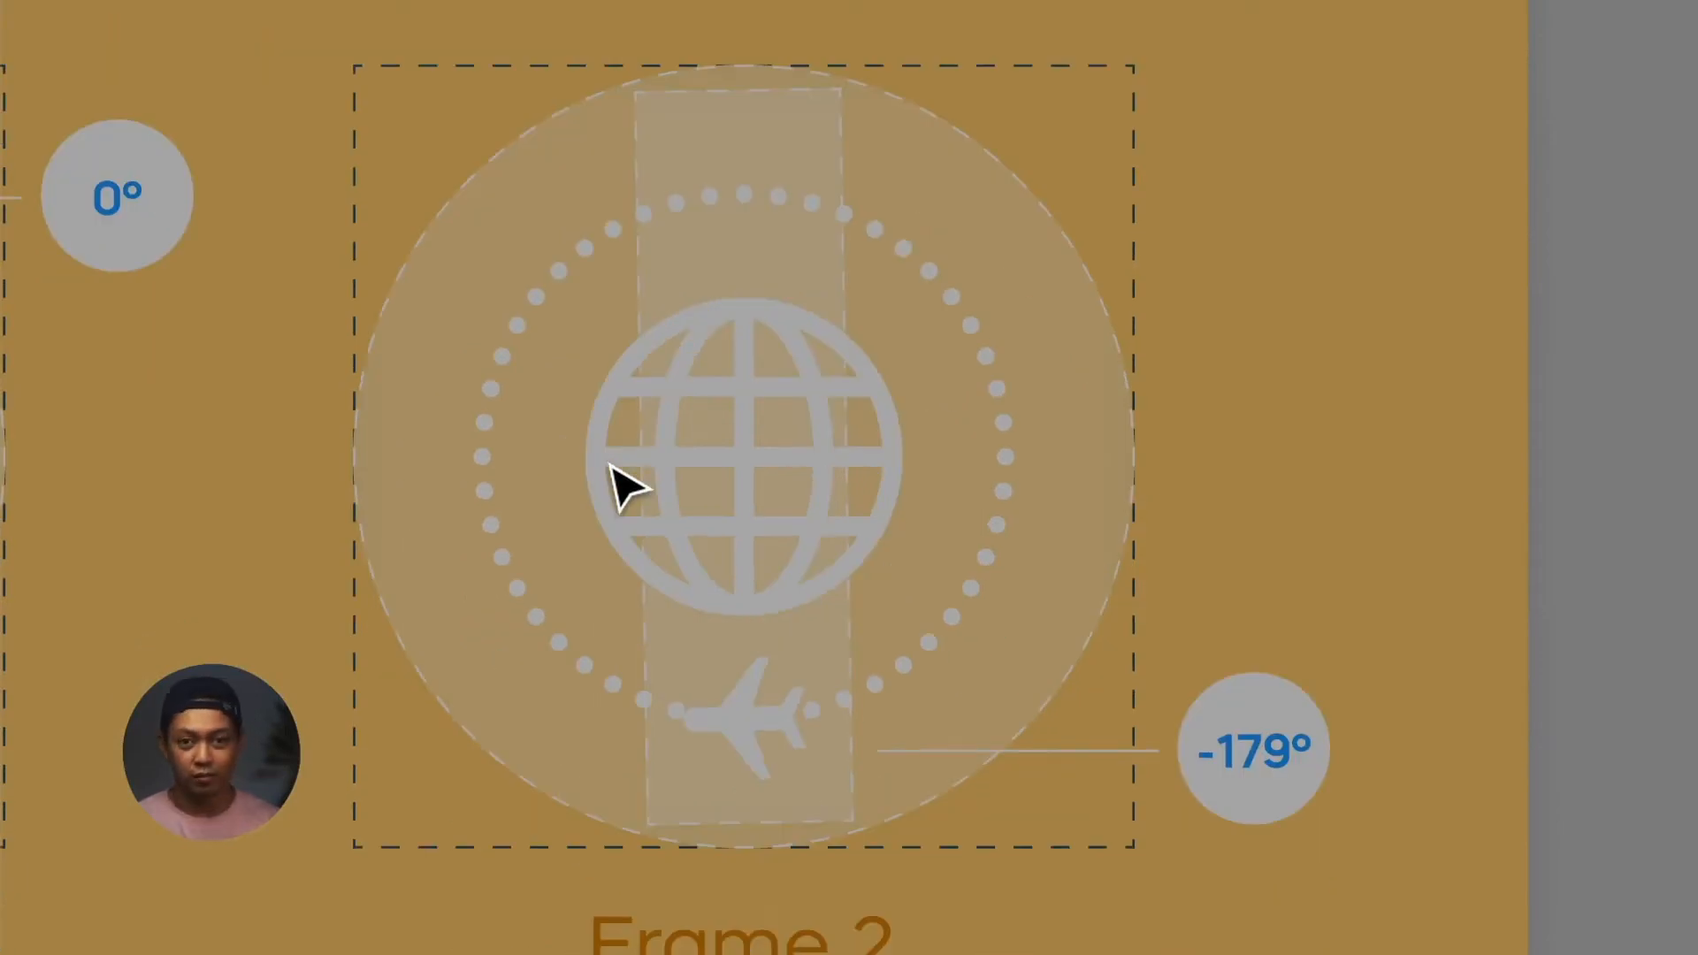
{"action": "scroll", "coordinate": [616, 484], "scroll_direction": "up", "scroll_amount": 1}
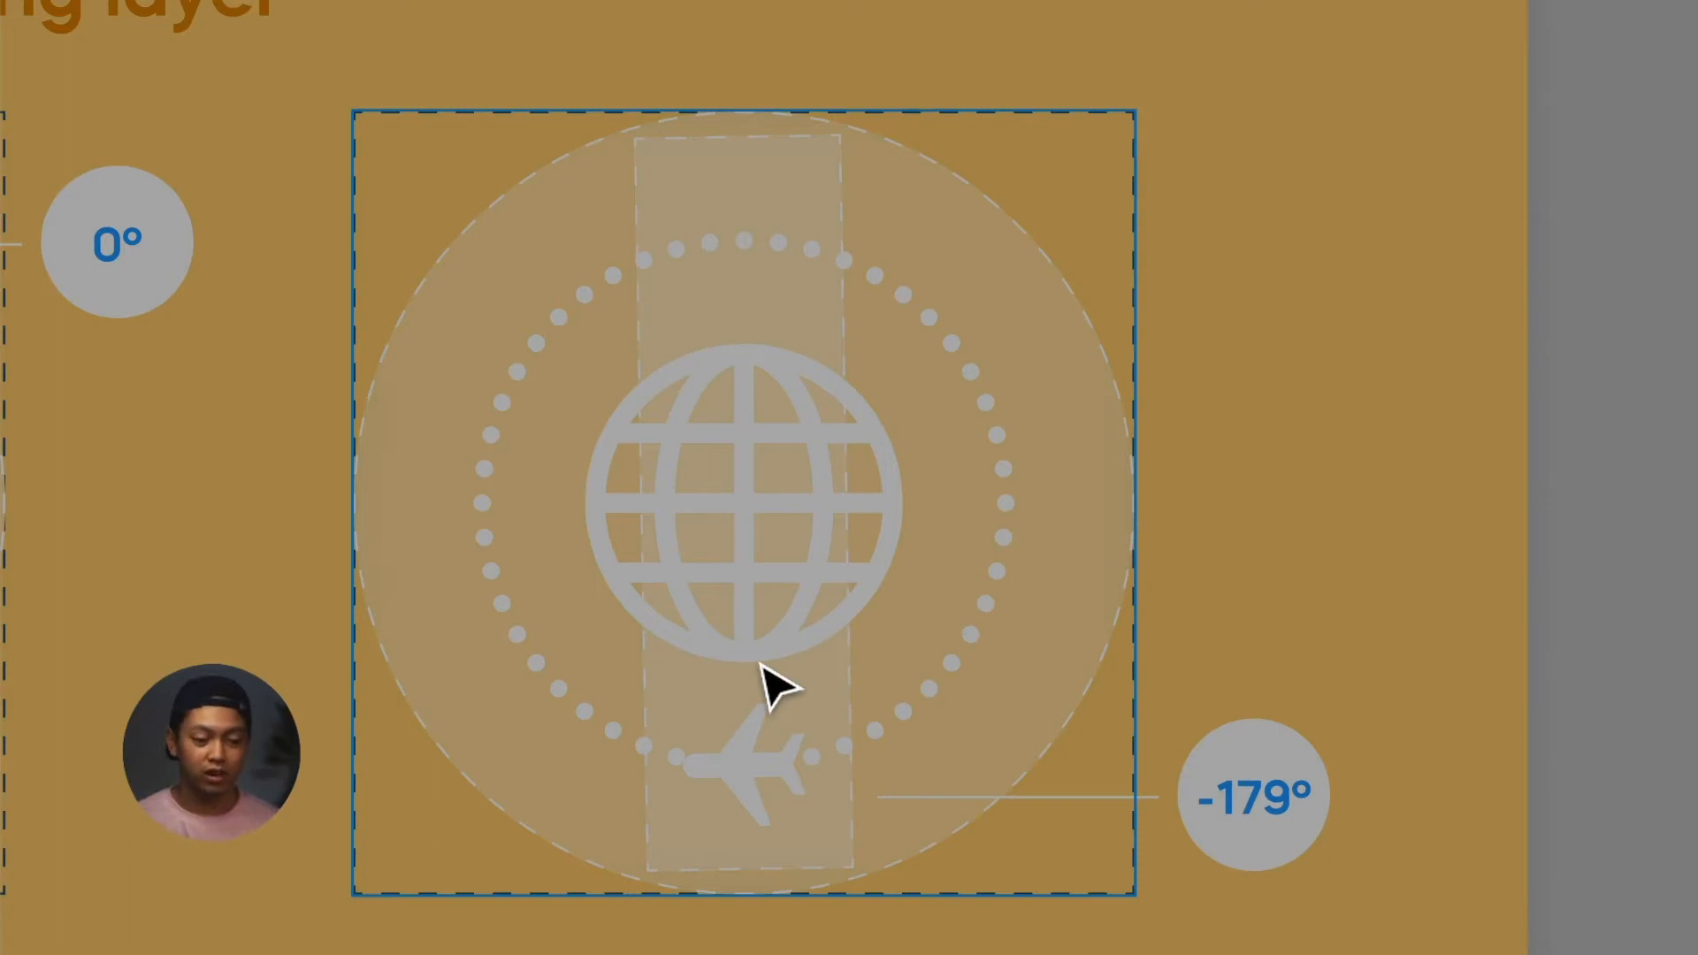
{"action": "scroll", "coordinate": [776, 686], "scroll_direction": "down", "scroll_amount": 2}
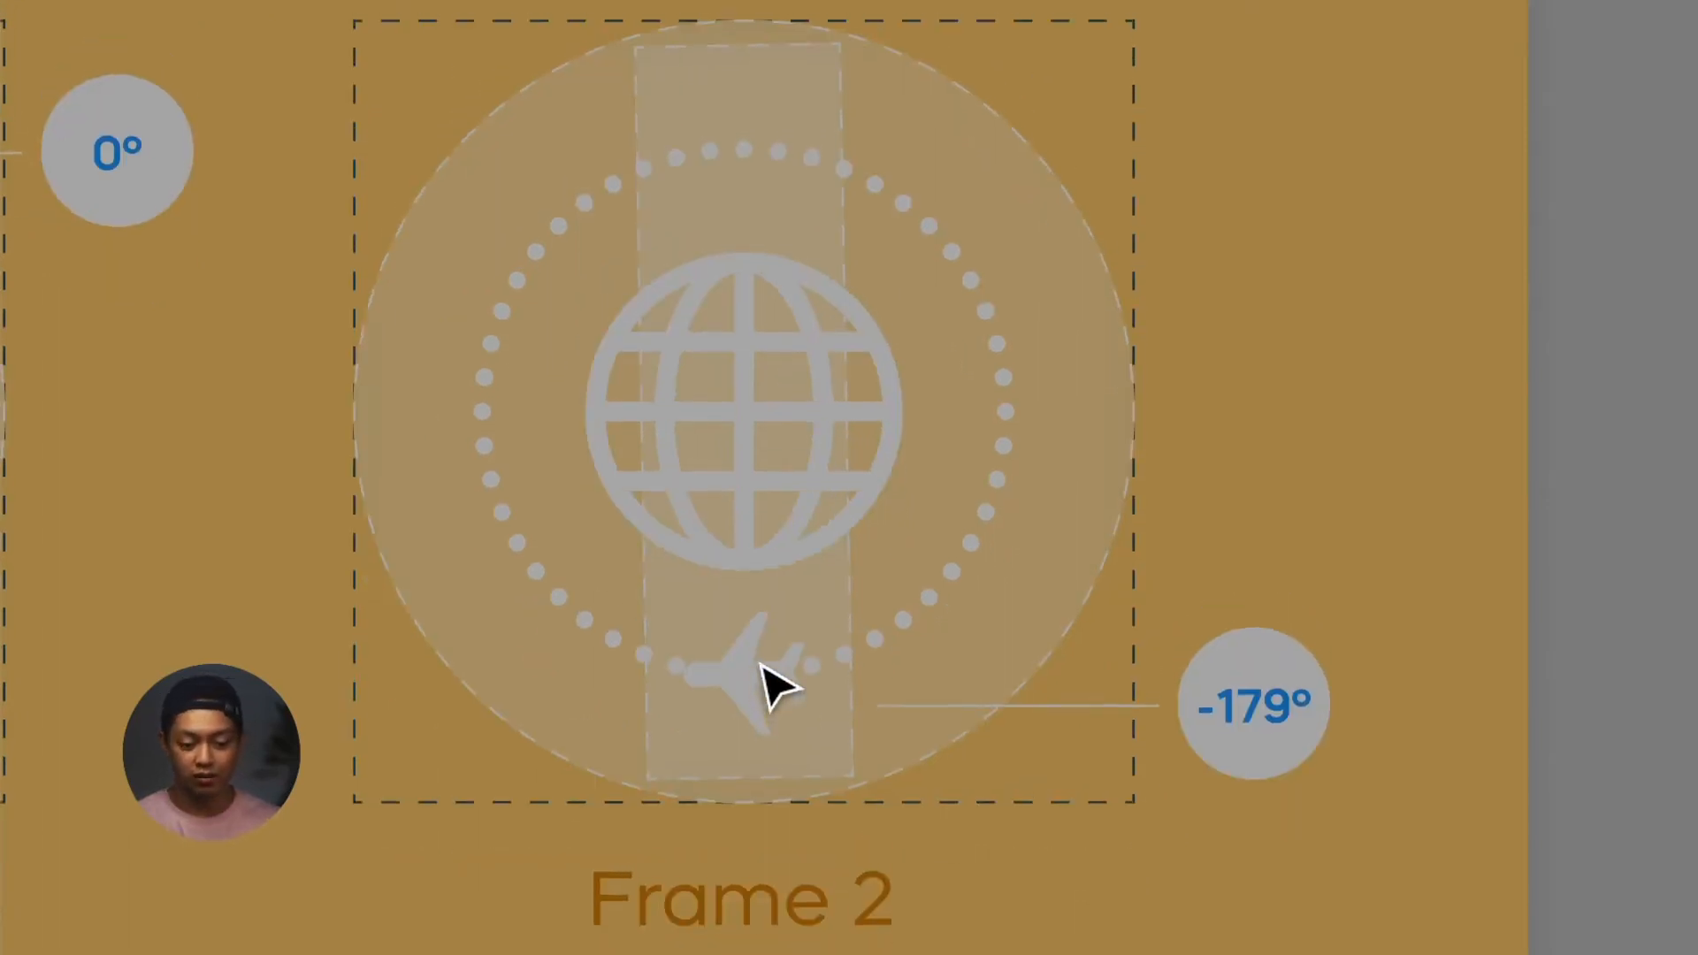
{"action": "scroll", "coordinate": [801, 575], "scroll_direction": "up", "scroll_amount": 1}
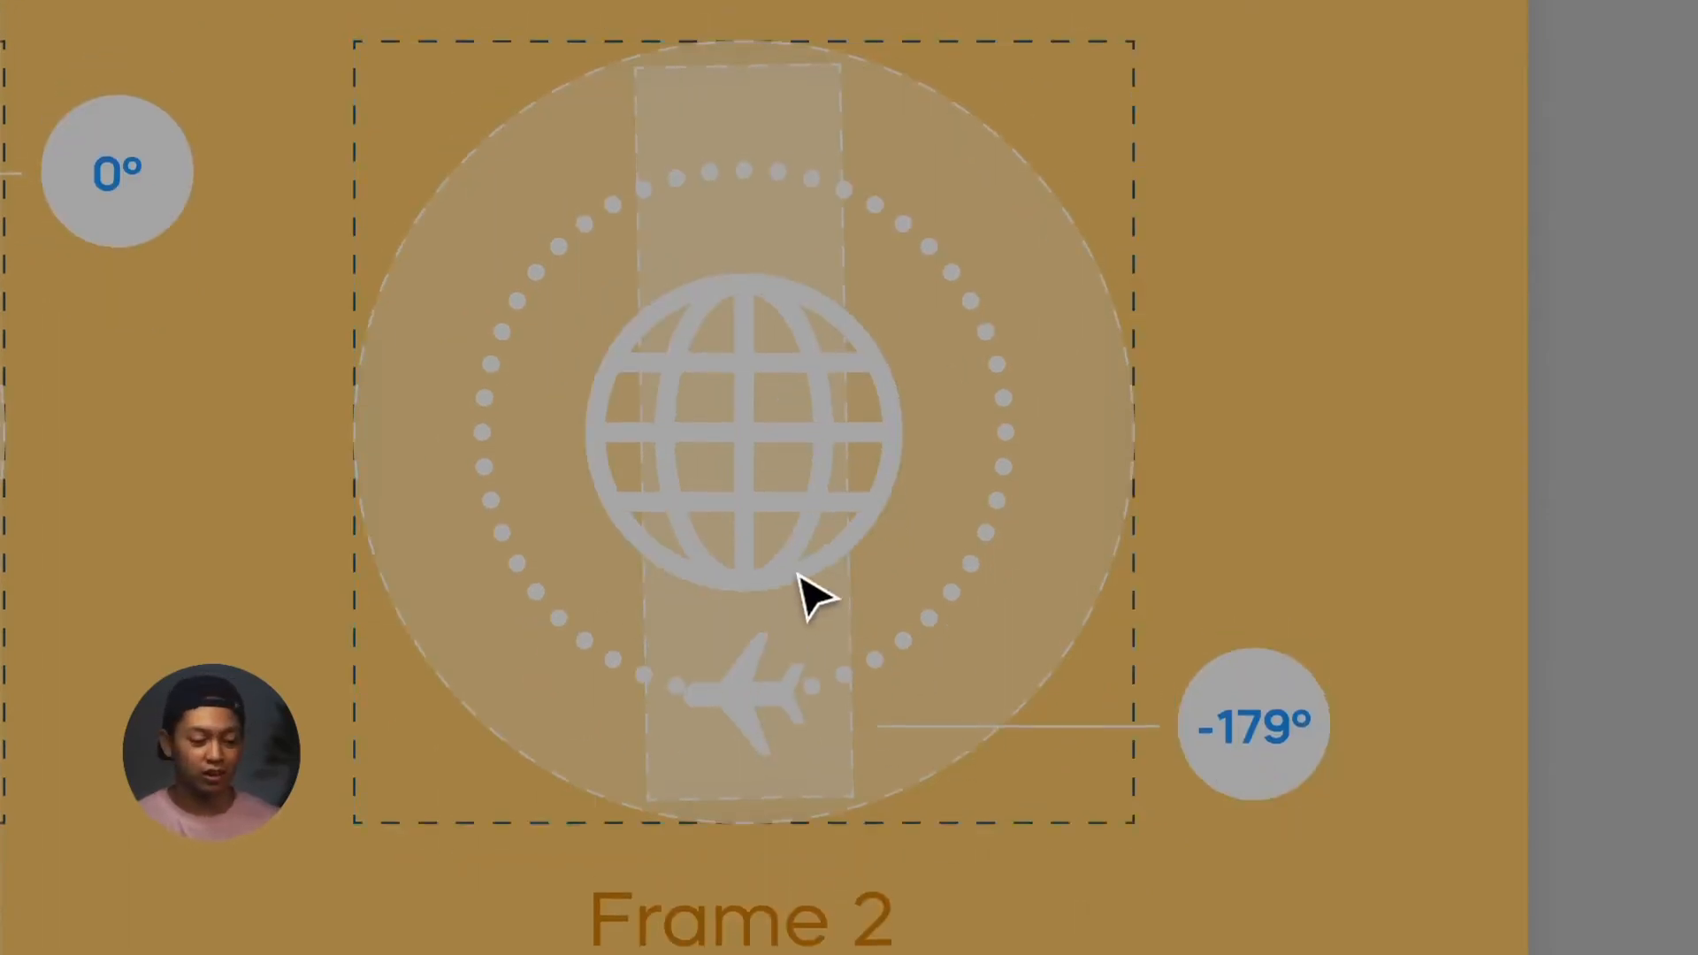
Examine Frame 3's rotation angle on the Step 2 card, compare it with Frame 1, and return to the separate loader frames
{"action": "scroll", "coordinate": [801, 588], "scroll_direction": "left", "scroll_amount": 10}
{"action": "scroll", "coordinate": [801, 584], "scroll_direction": "down", "scroll_amount": 6}
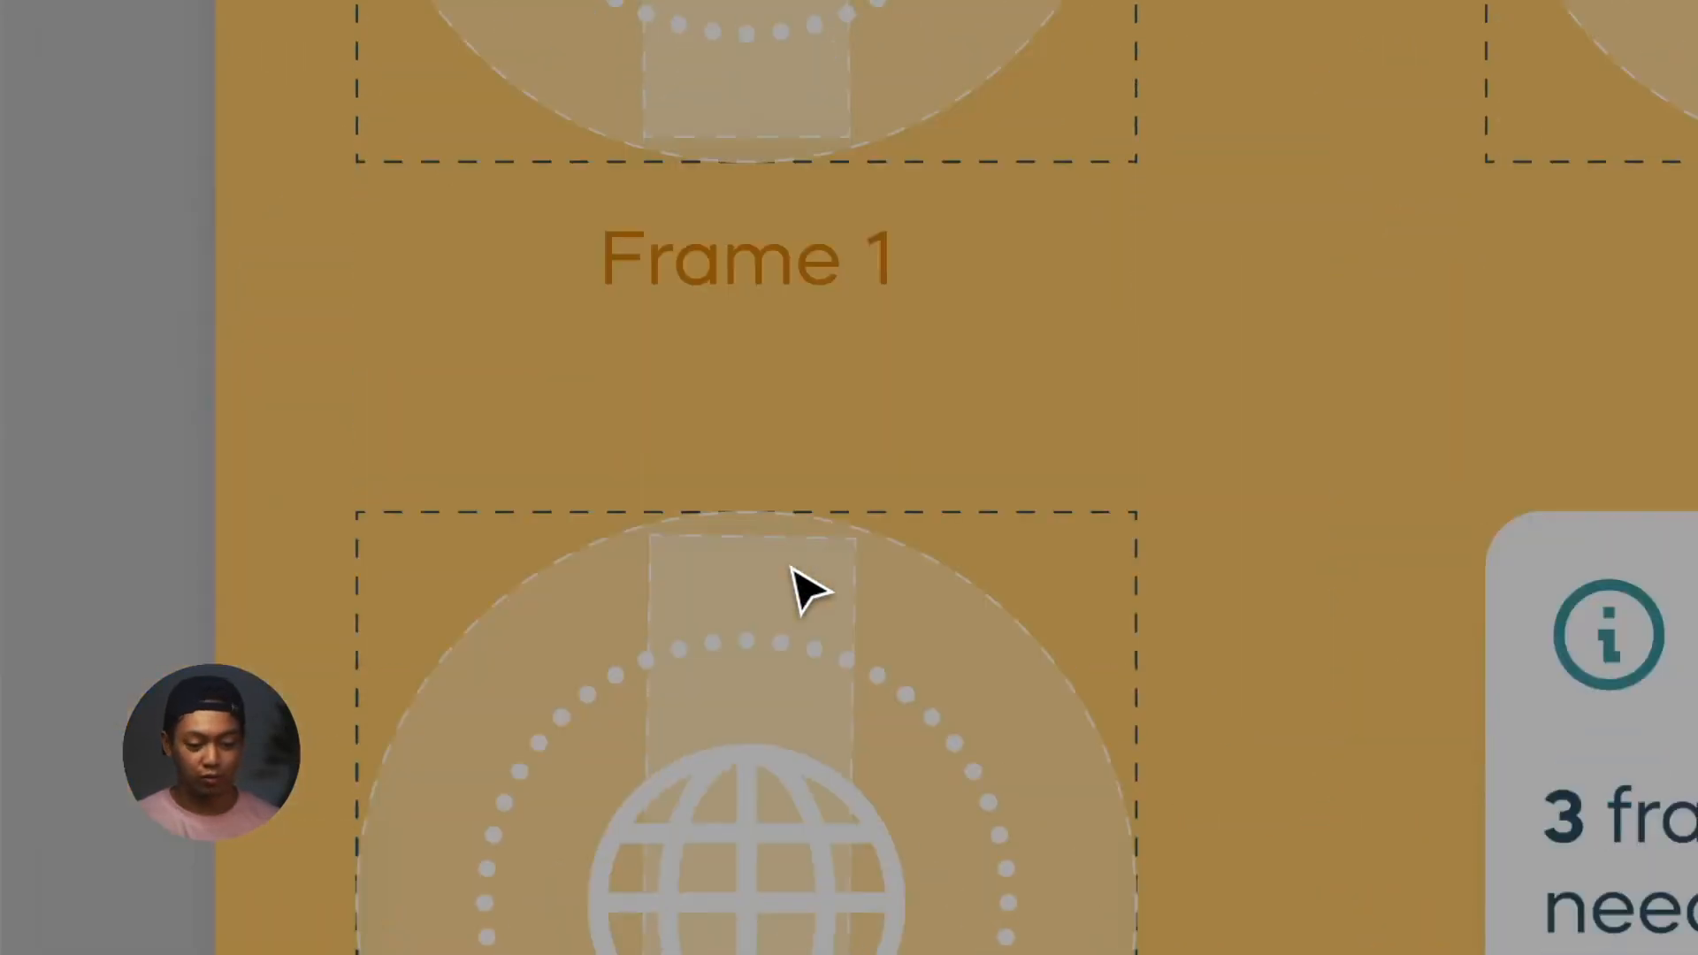
{"action": "scroll", "coordinate": [805, 588], "scroll_direction": "down", "scroll_amount": 8}
{"action": "scroll", "coordinate": [804, 588], "scroll_direction": "down", "scroll_amount": 3}
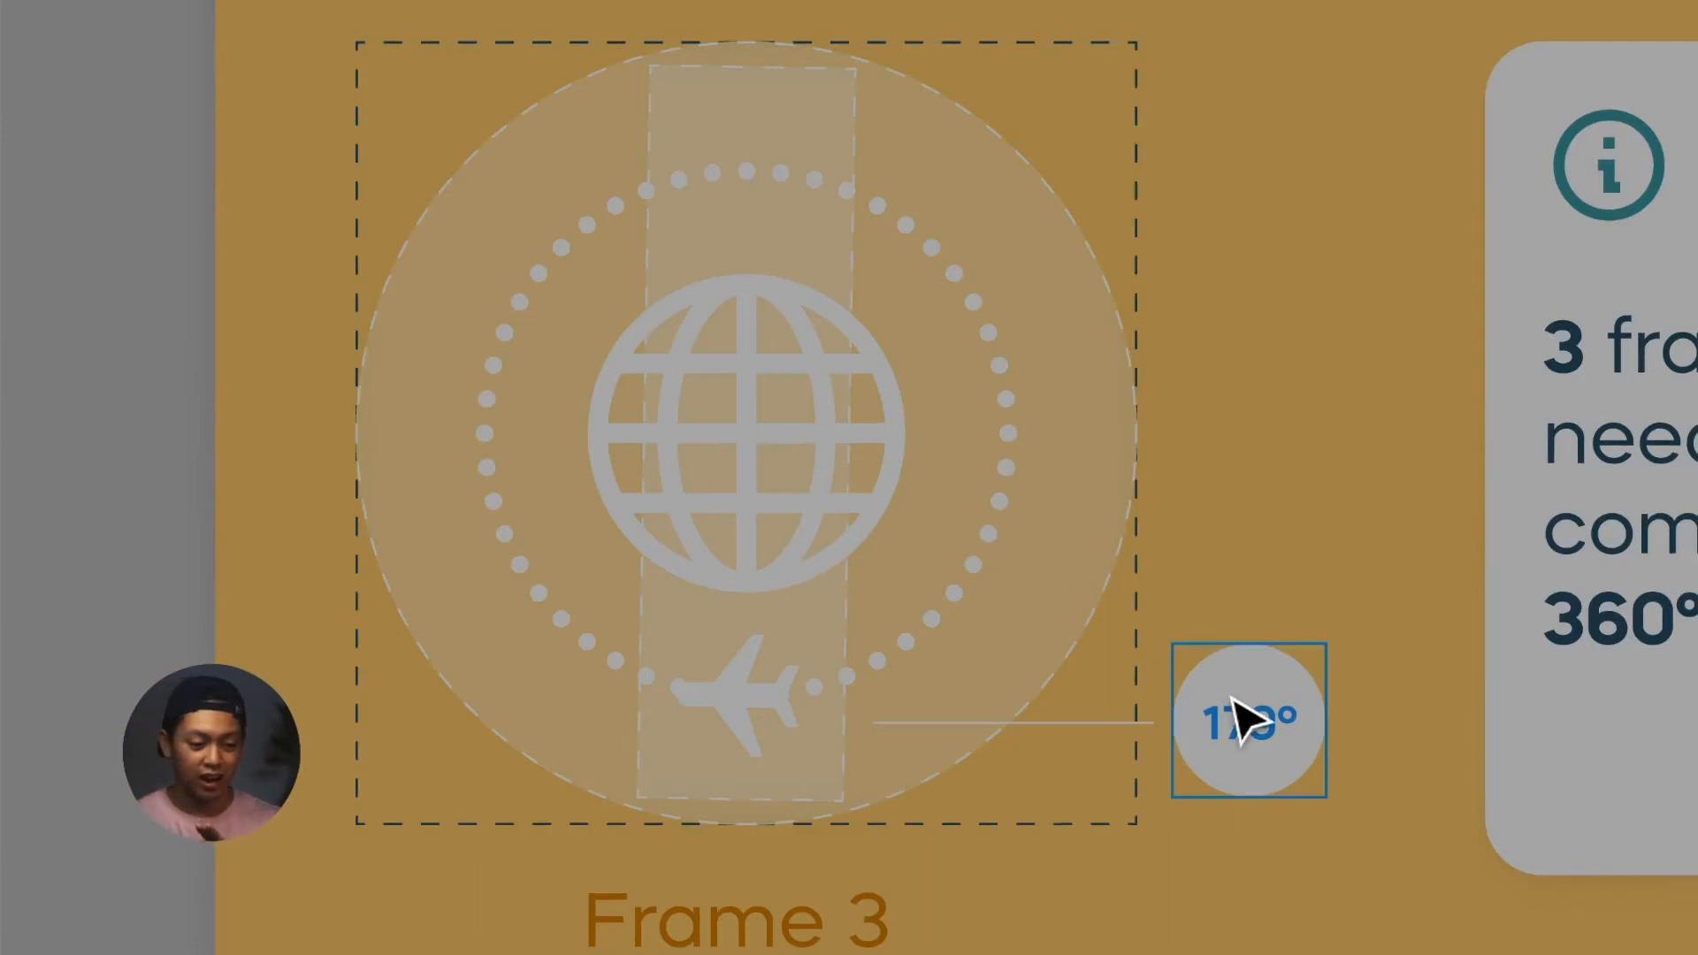
{"action": "scroll", "coordinate": [1008, 663], "scroll_direction": "up", "scroll_amount": 10}
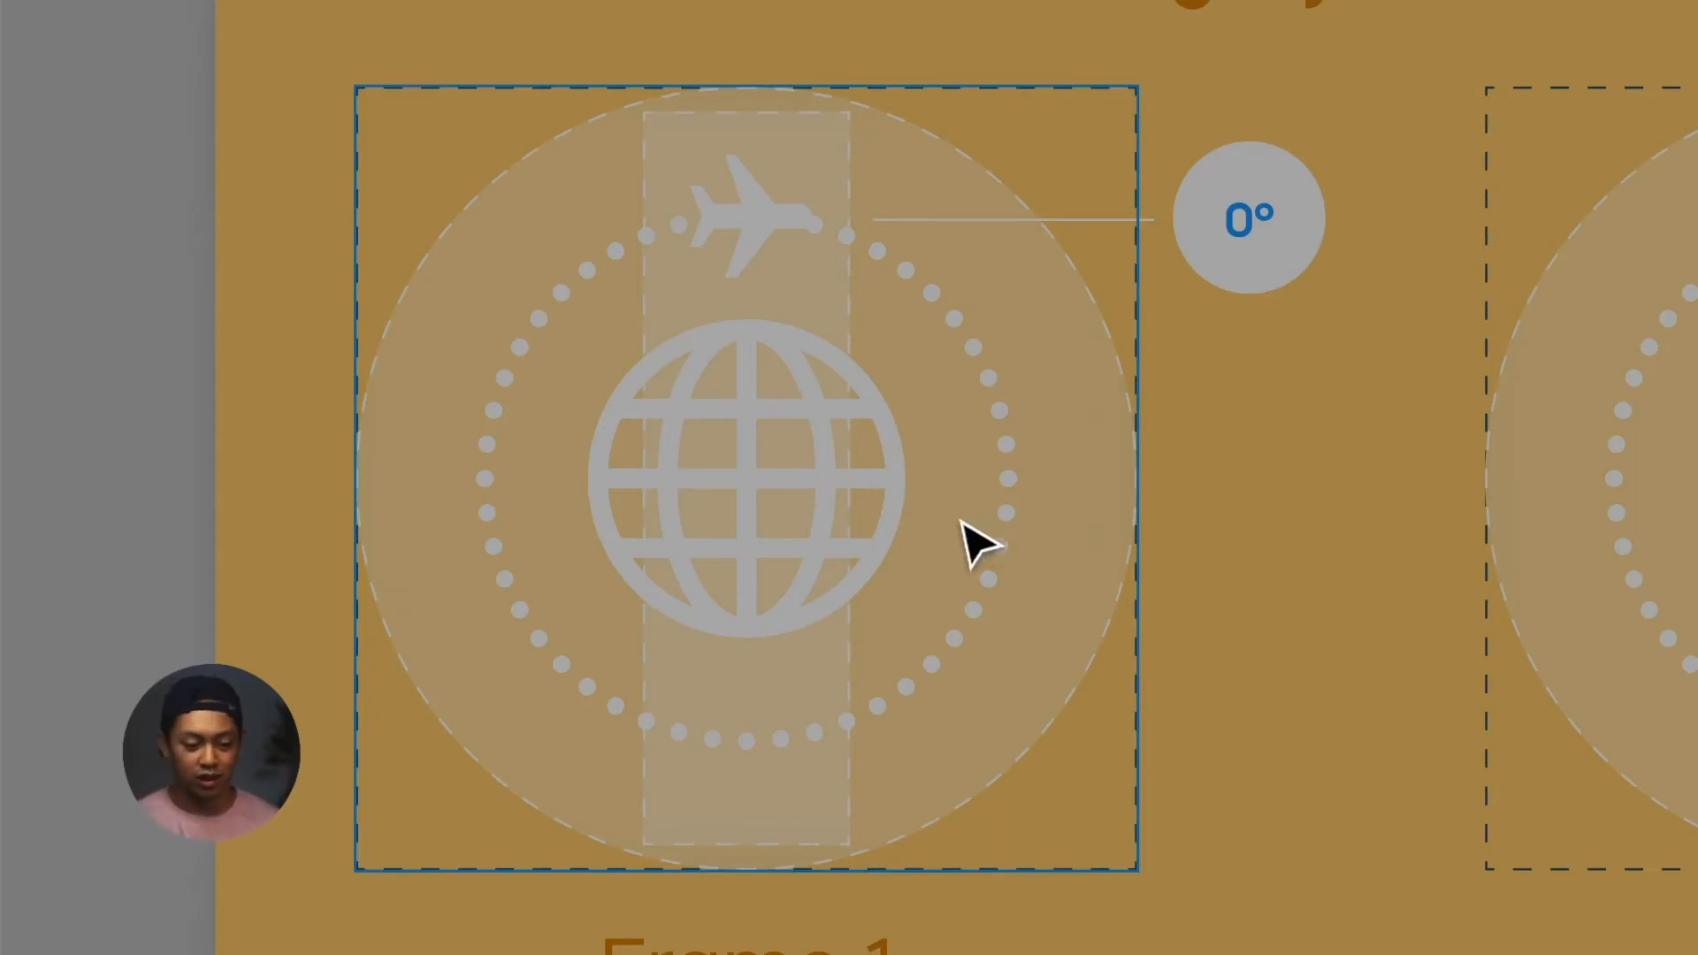
{"action": "scroll", "coordinate": [960, 520], "scroll_direction": "down", "scroll_amount": 5}
{"action": "scroll", "coordinate": [785, 595], "scroll_direction": "right", "scroll_amount": 12}
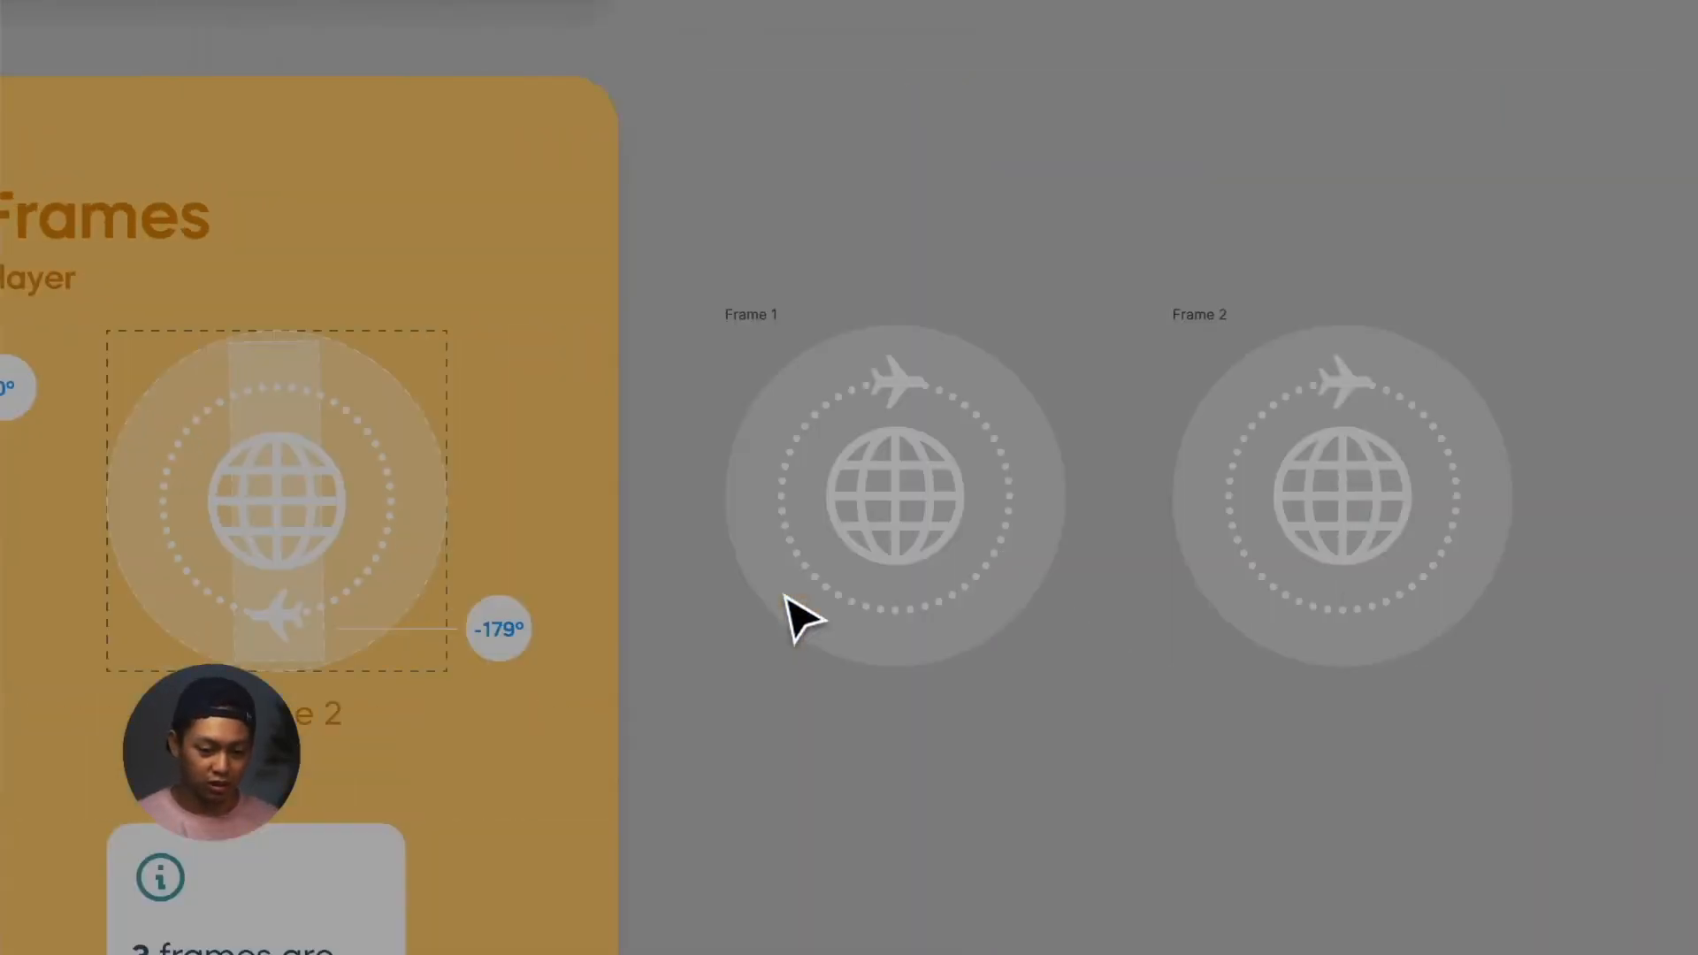
Delete the existing Frame 2 loader beside Frame 1
{"action": "scroll", "coordinate": [849, 531], "scroll_direction": "right", "scroll_amount": 5}
{"action": "scroll", "coordinate": [910, 417], "scroll_direction": "left", "scroll_amount": 4}
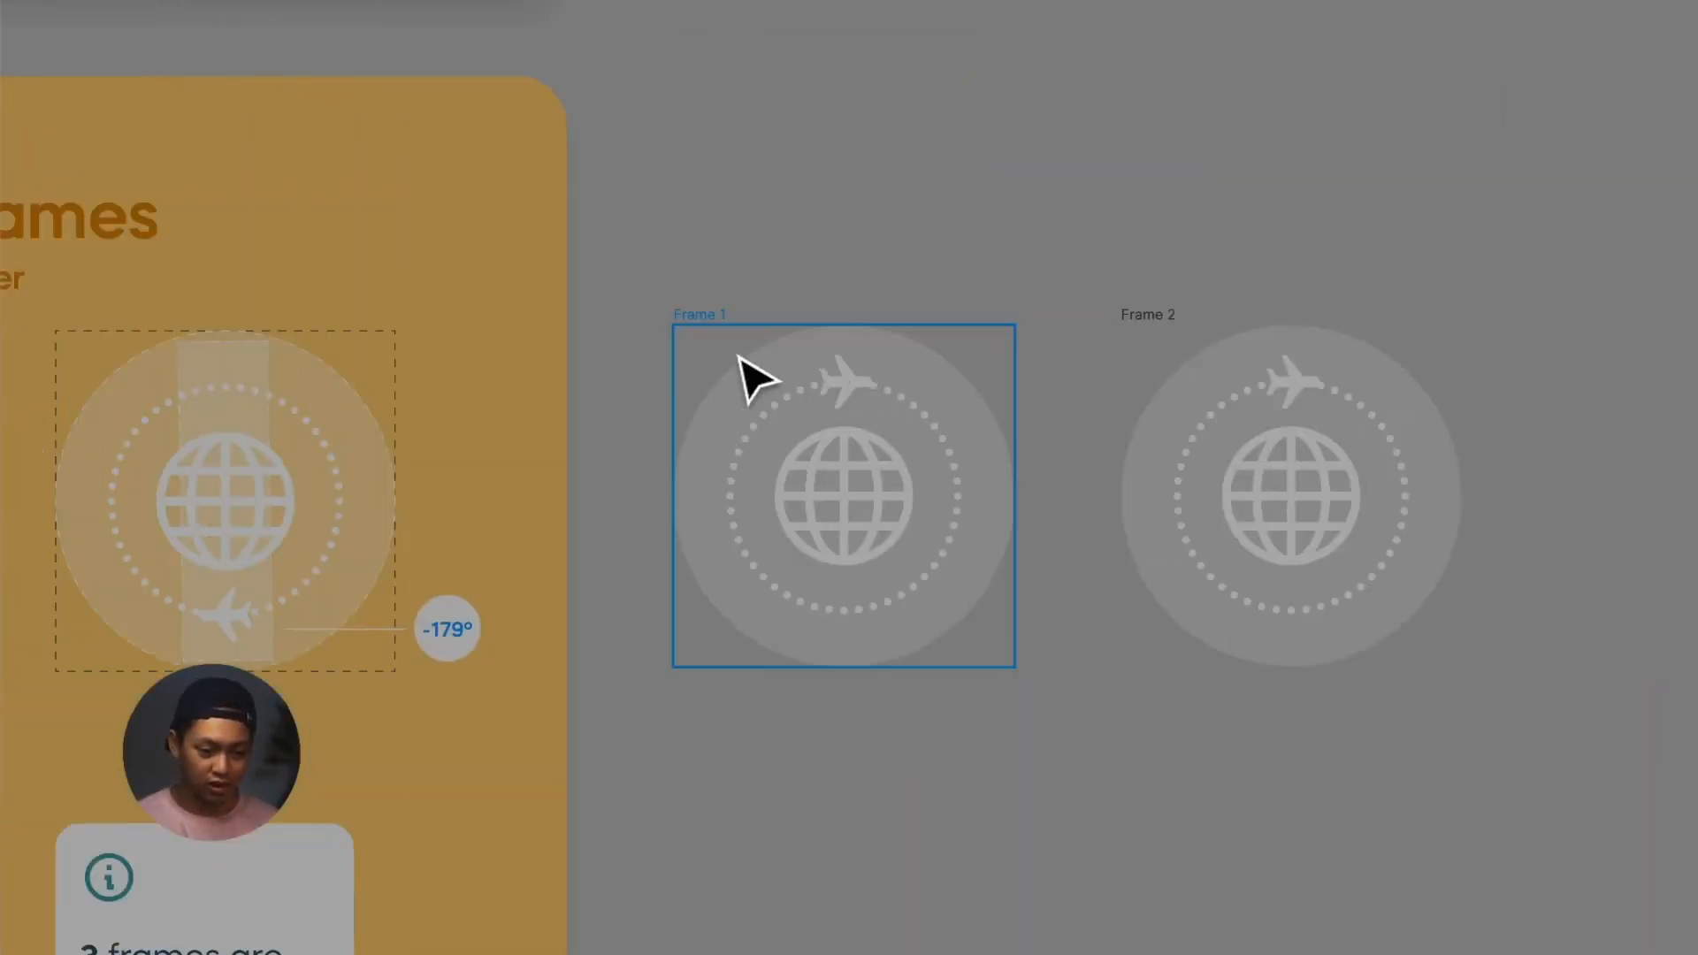
{"action": "left_click", "coordinate": [786, 382]}
{"action": "left_click", "coordinate": [1146, 350]}
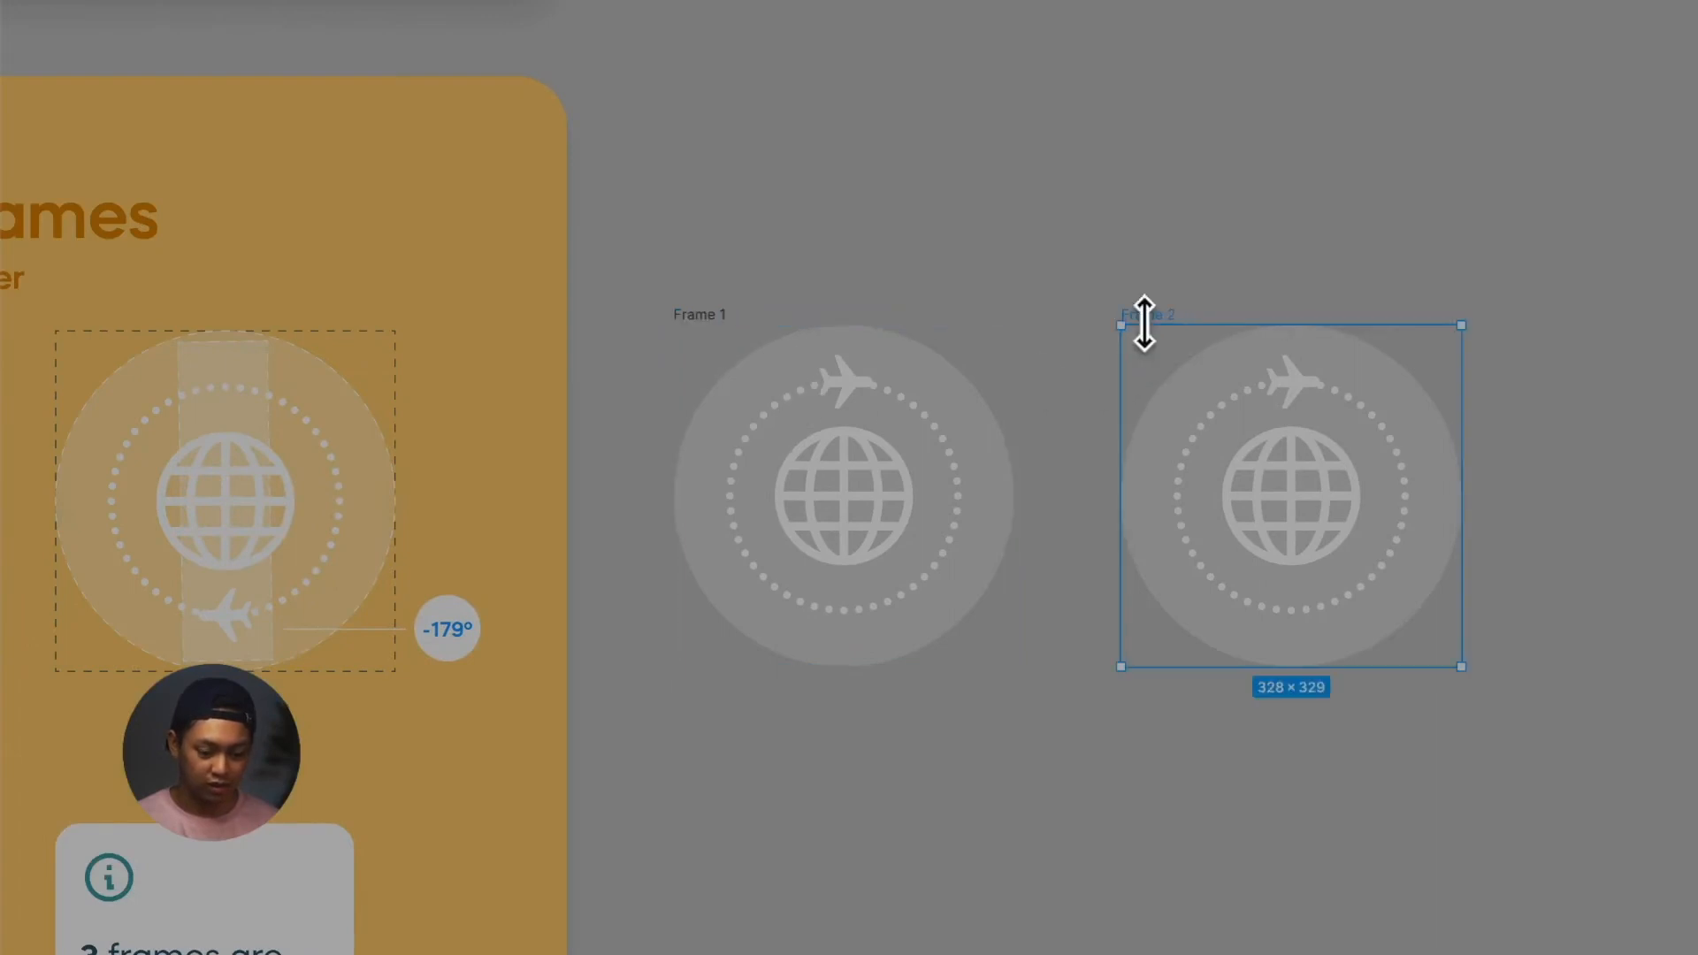
{"action": "key", "text": "BackSpace"}
Show the interface again and check the rotation of the plane layer in Frame 1
{"action": "left_click", "coordinate": [799, 353]}
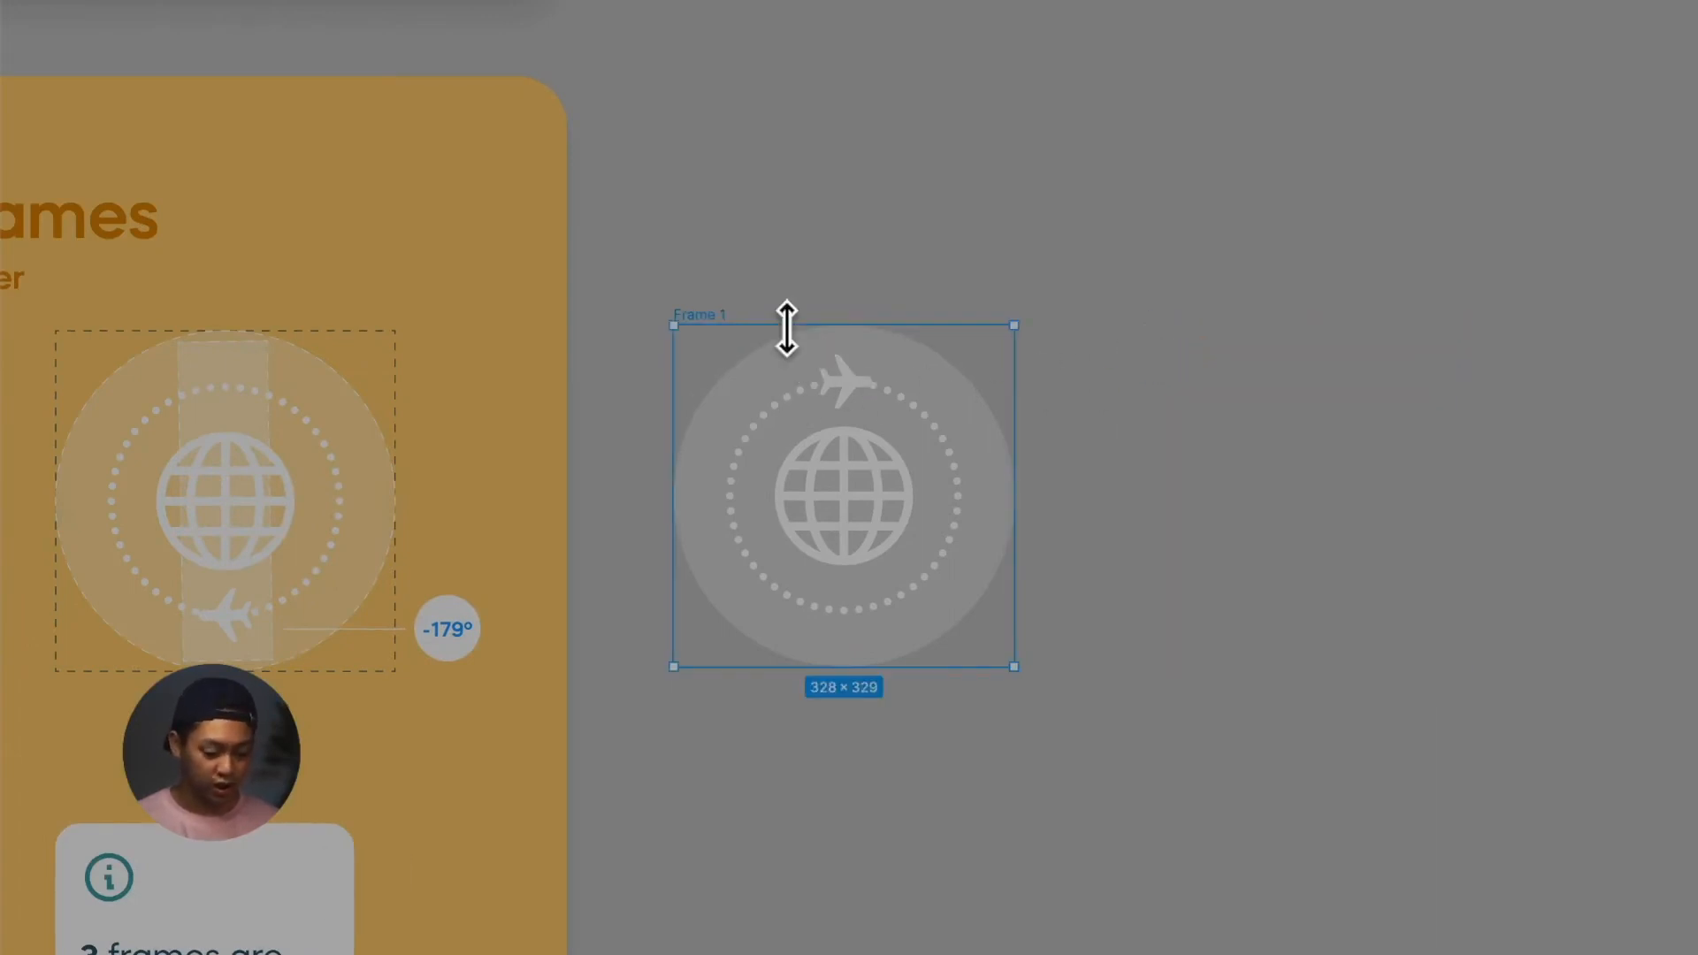
{"action": "key", "text": "super+backslash"}
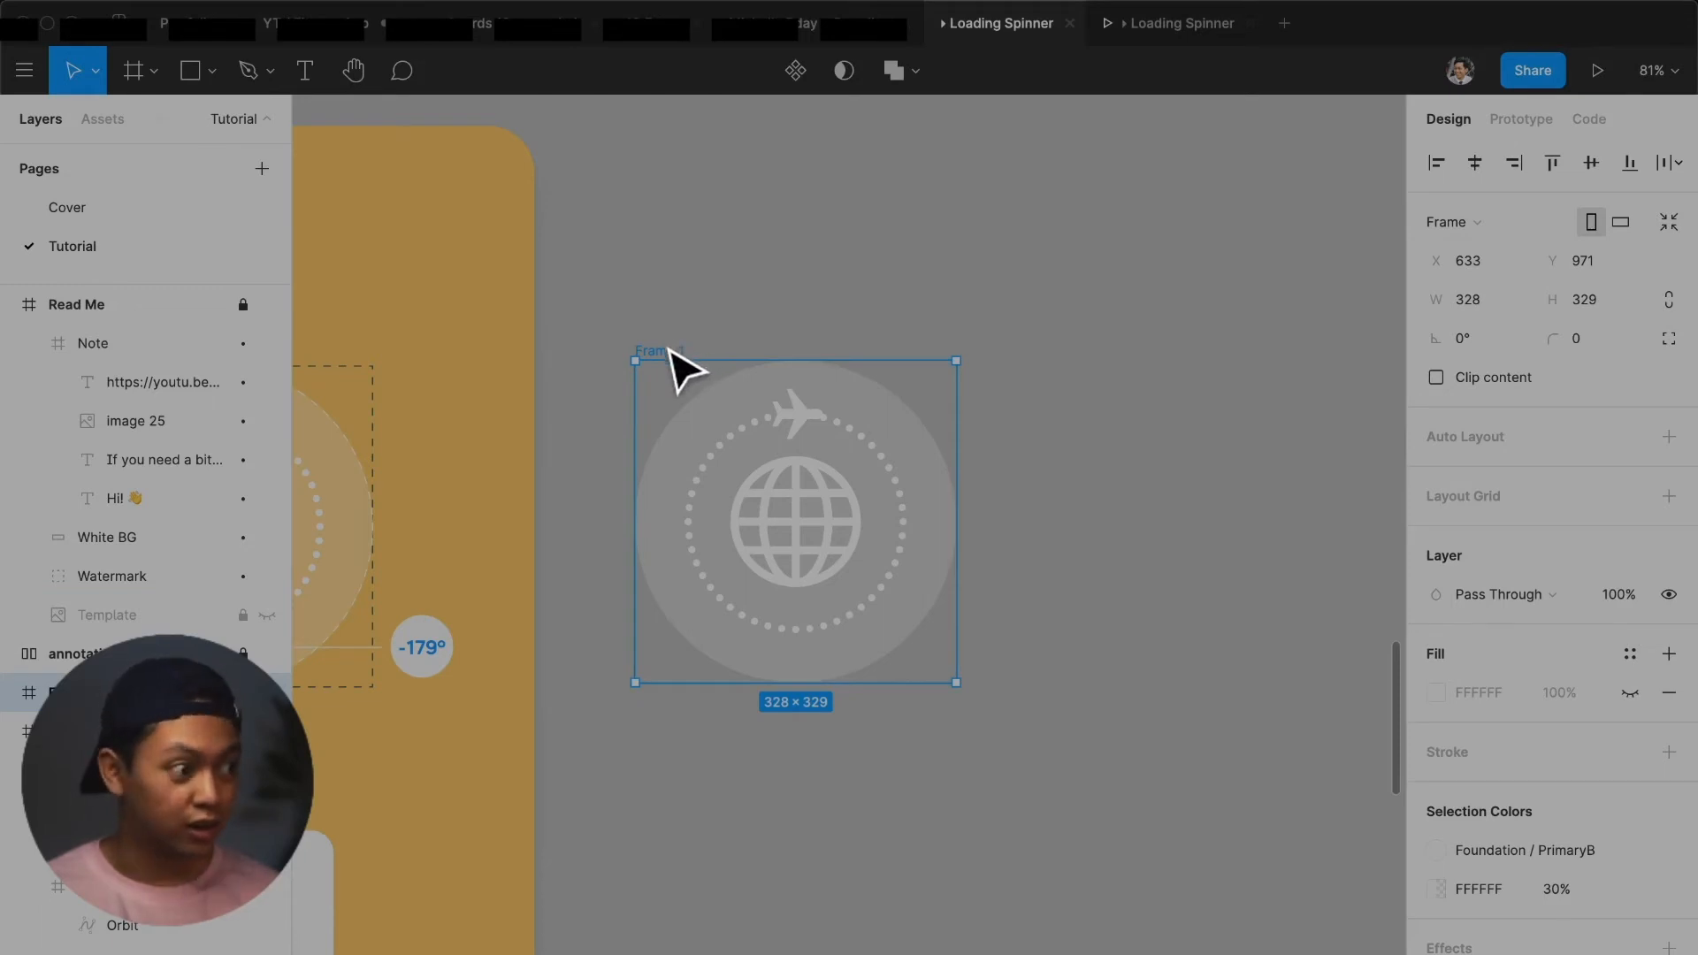
{"action": "left_click", "coordinate": [793, 423]}
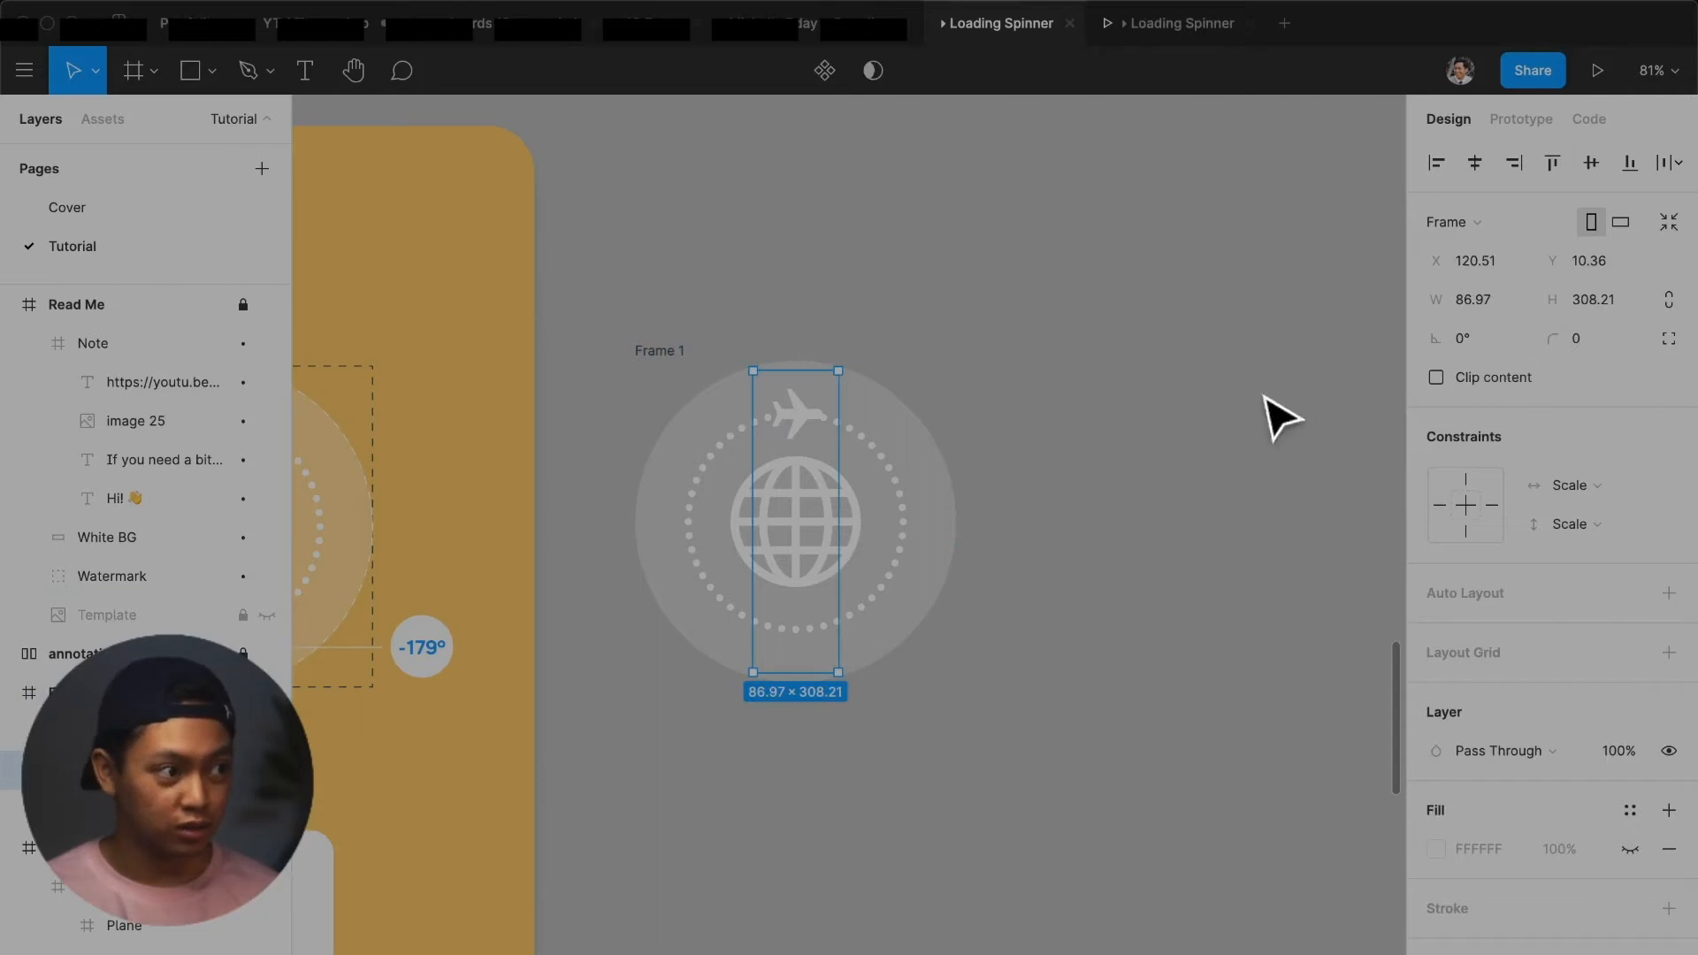
{"action": "left_click", "coordinate": [1261, 401]}
Duplicate Frame 1 and place the copy beside it in line, leaving a small gap
{"action": "left_click", "coordinate": [672, 354]}
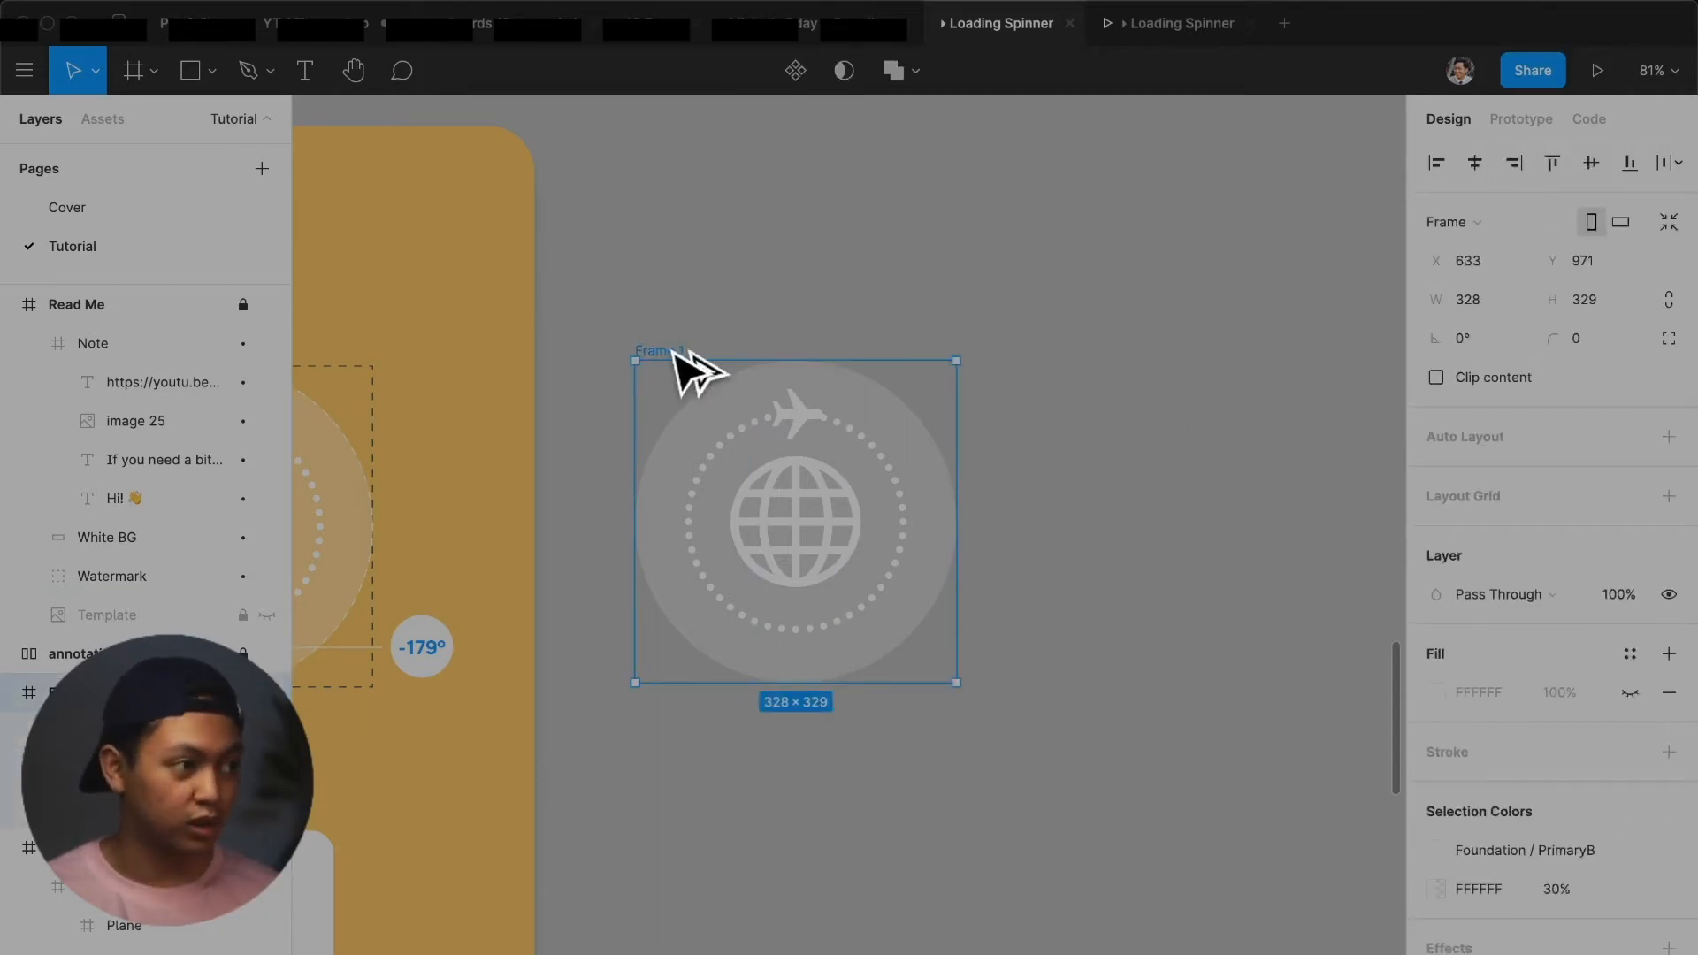
{"action": "left_click_drag", "start_coordinate": [669, 354], "coordinate": [1034, 320]}
{"action": "scroll", "coordinate": [997, 601], "scroll_direction": "right", "scroll_amount": 3}
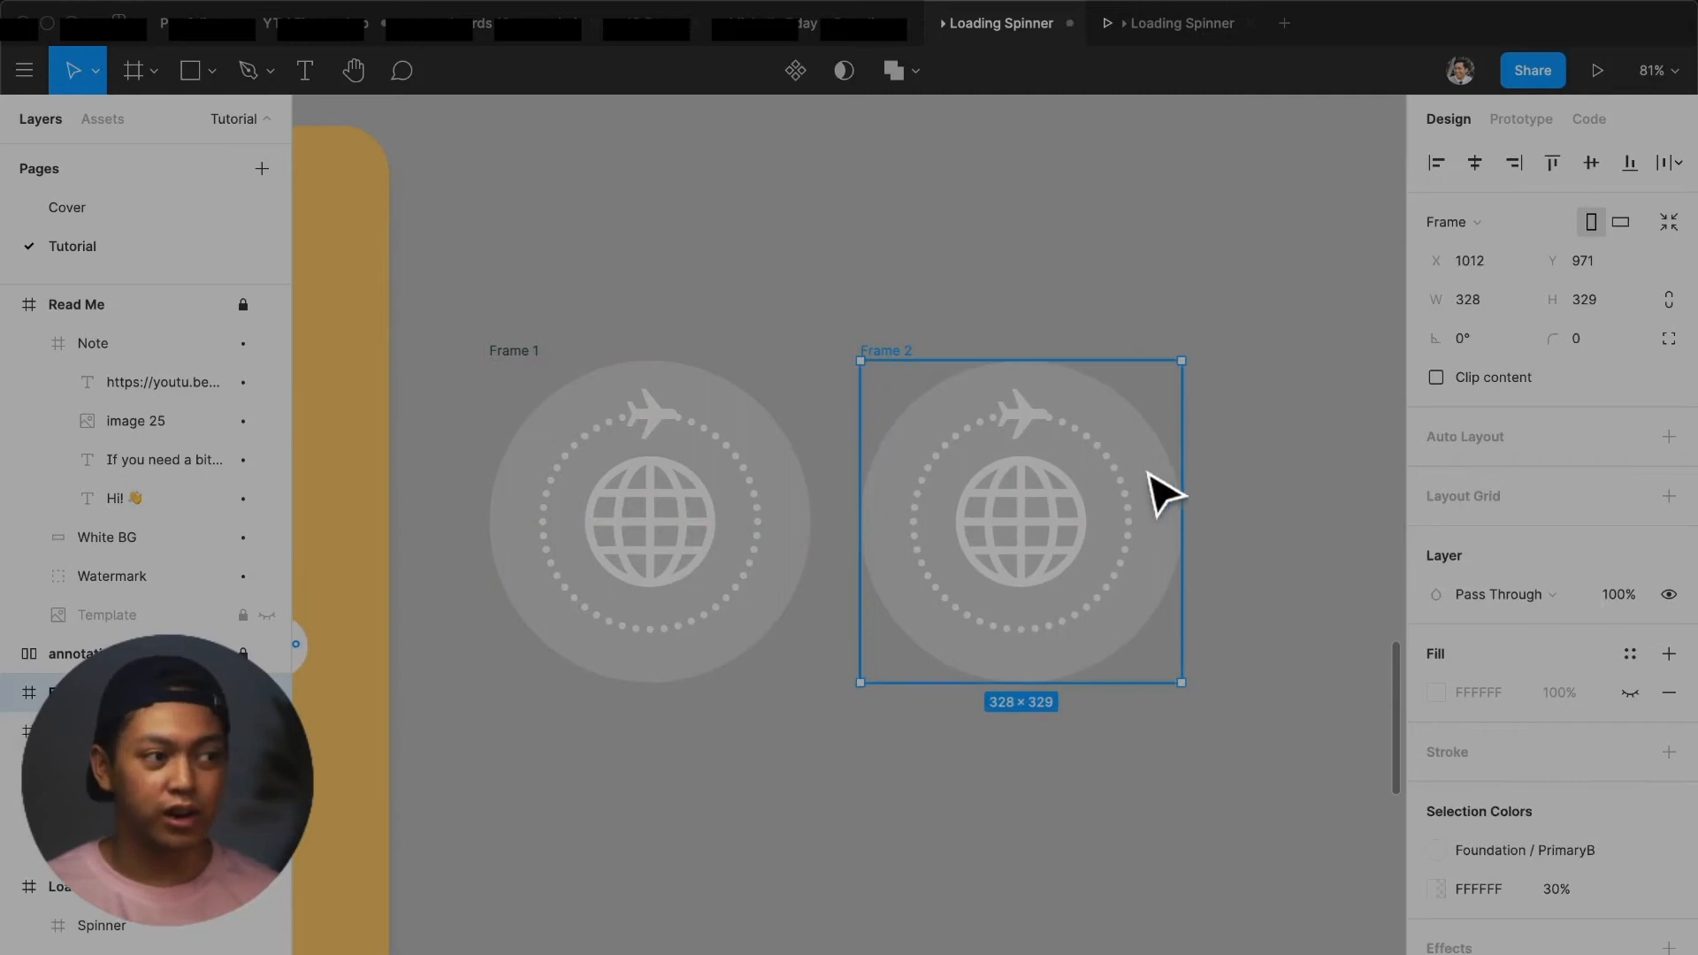
Set the rotation of the tall plane layer inside Frame 2 to -179°
{"action": "left_click", "coordinate": [1033, 435]}
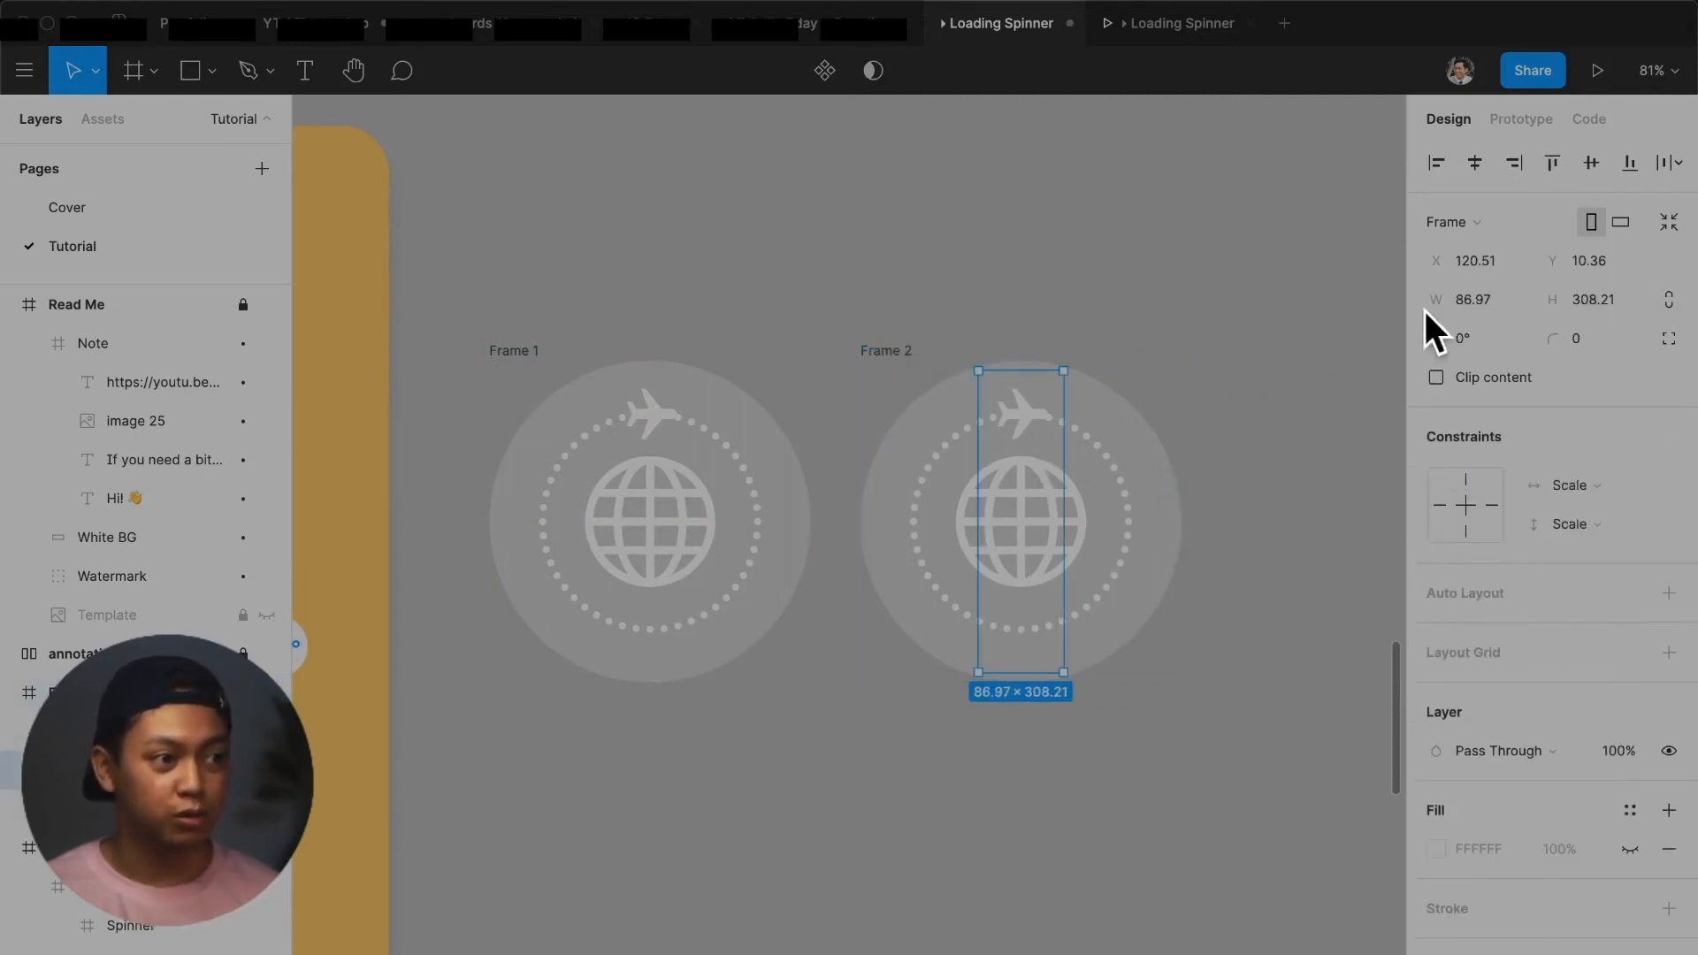
{"action": "left_click", "coordinate": [1478, 349]}
{"action": "type", "text": "-179"}
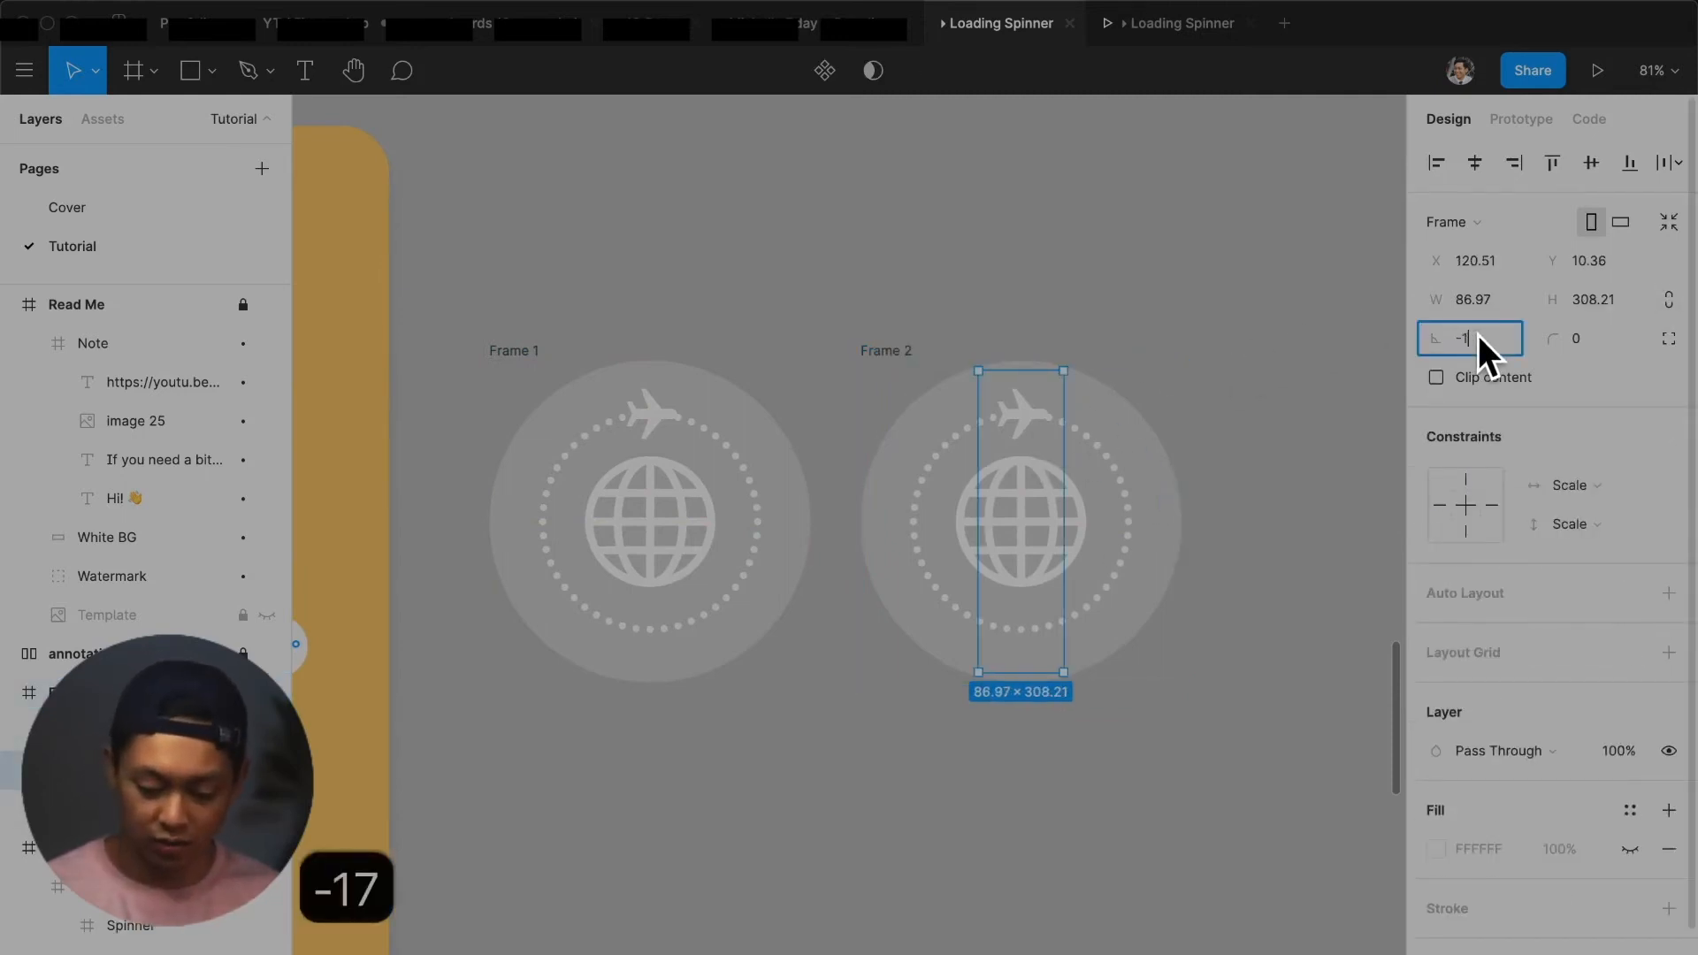
{"action": "key", "text": "Return"}
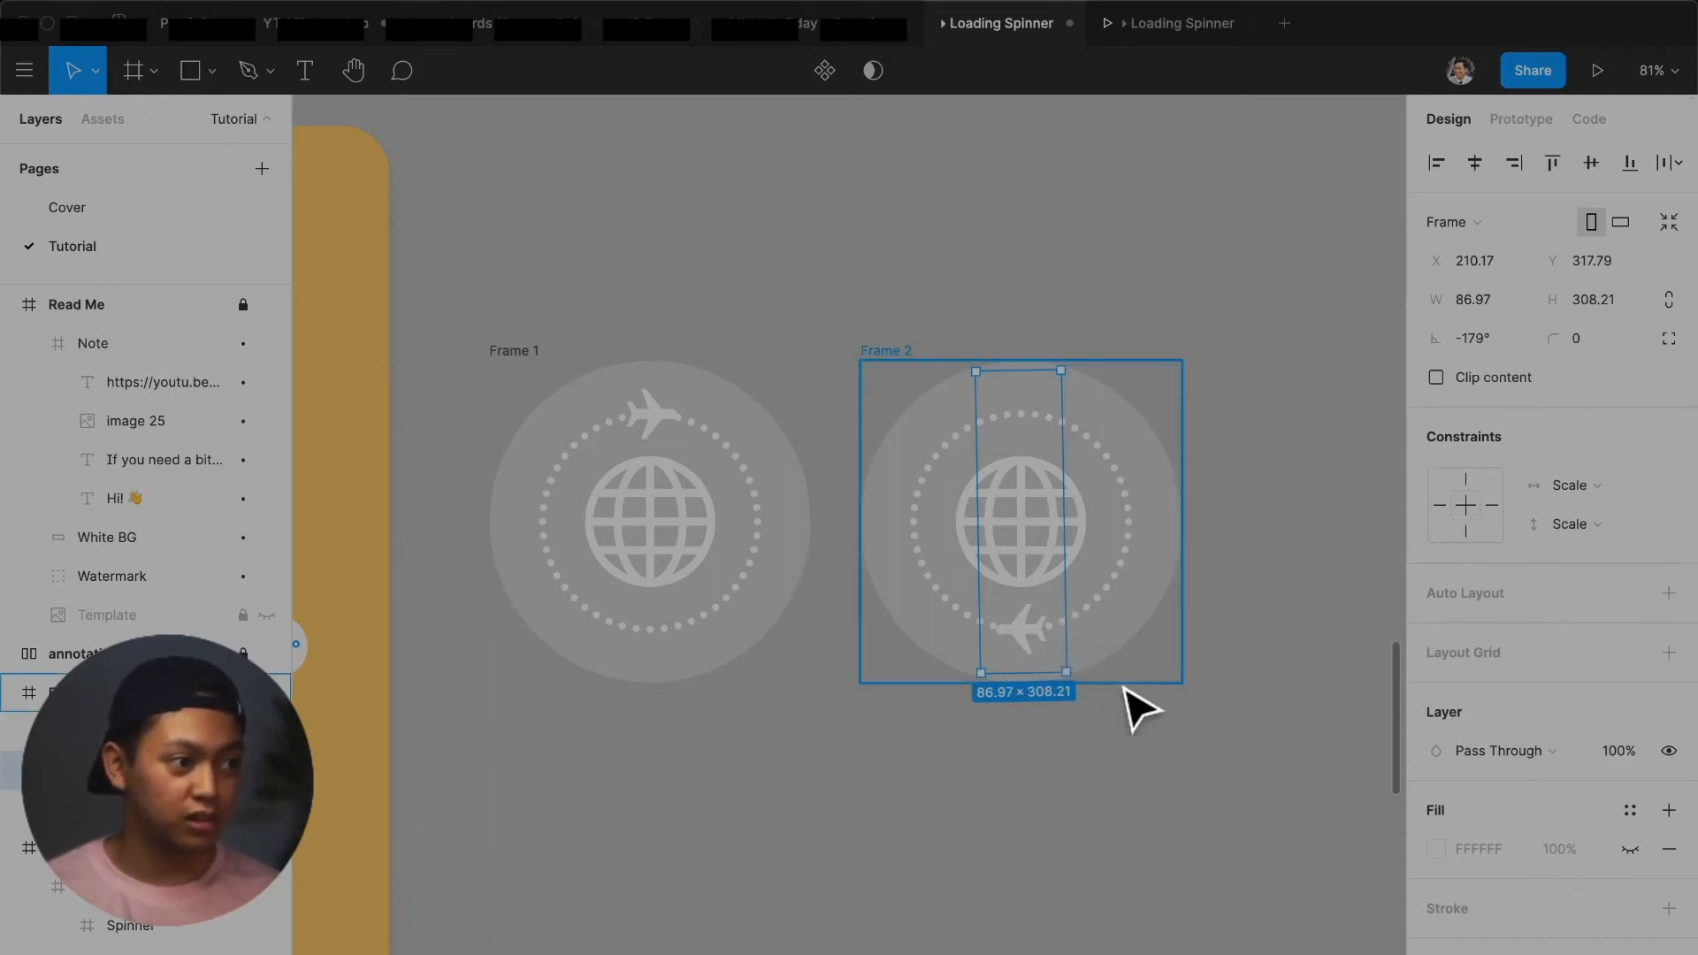
{"action": "left_click", "coordinate": [1151, 712]}
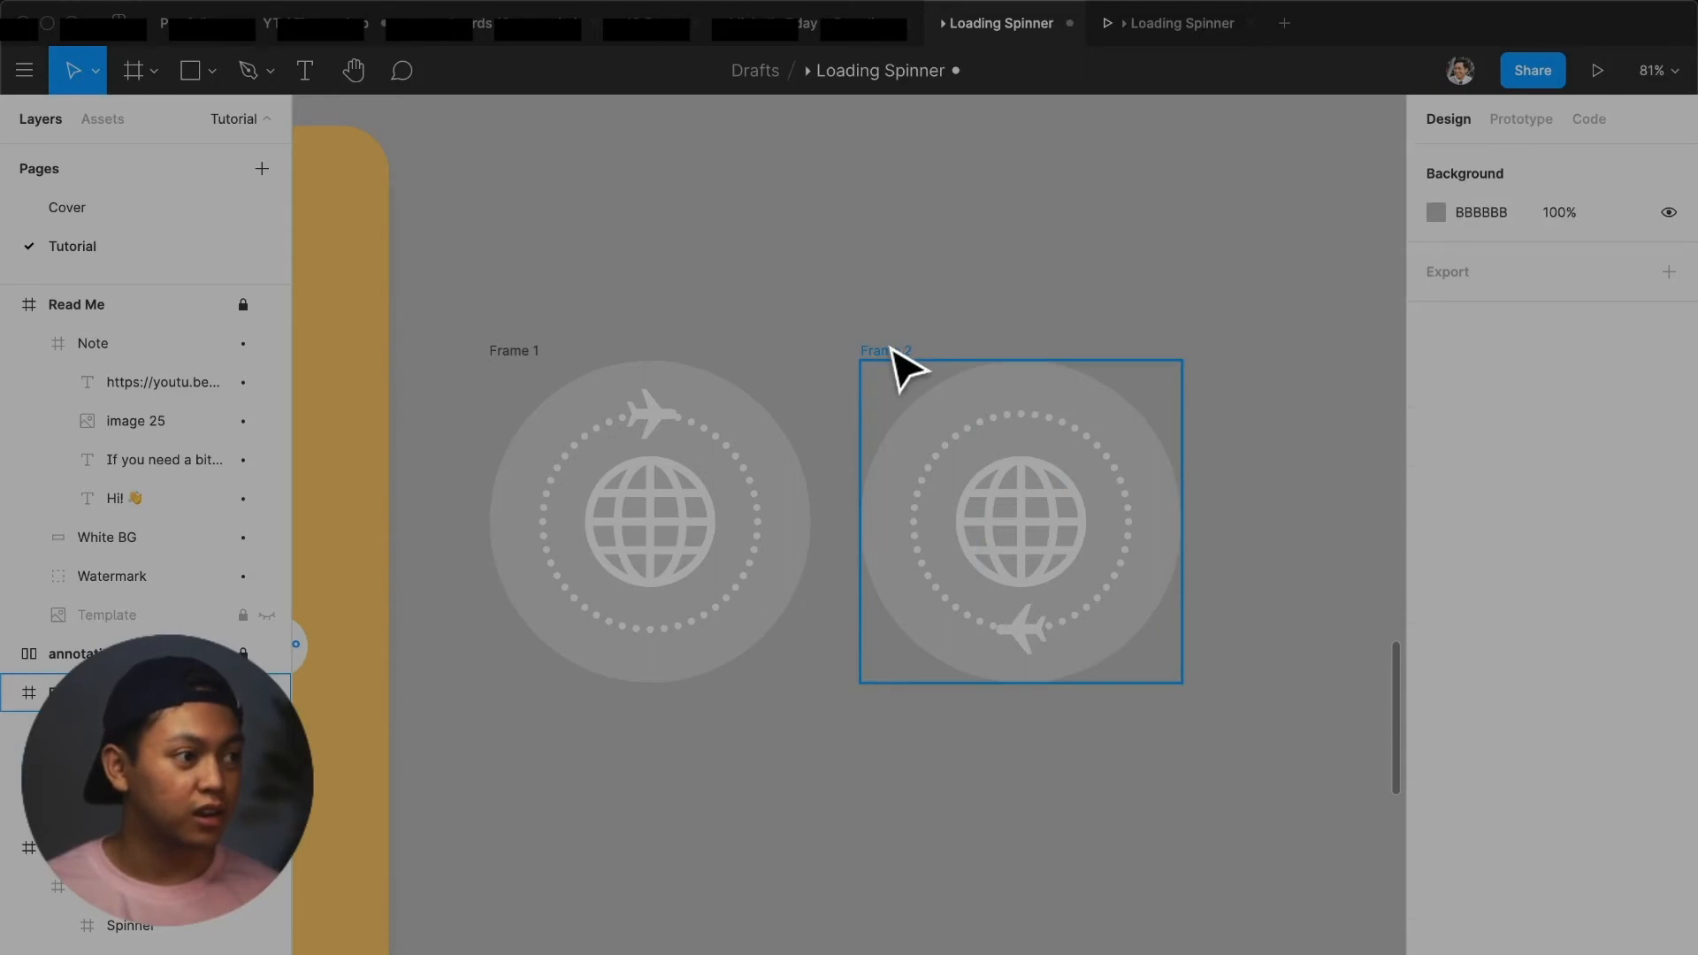
Duplicate Frame 2 and place the copy next to it as the third loader in the row
{"action": "left_click", "coordinate": [898, 366]}
{"action": "scroll", "coordinate": [900, 367], "scroll_direction": "right", "scroll_amount": 3}
{"action": "left_click_drag", "start_coordinate": [751, 364], "coordinate": [1102, 348]}
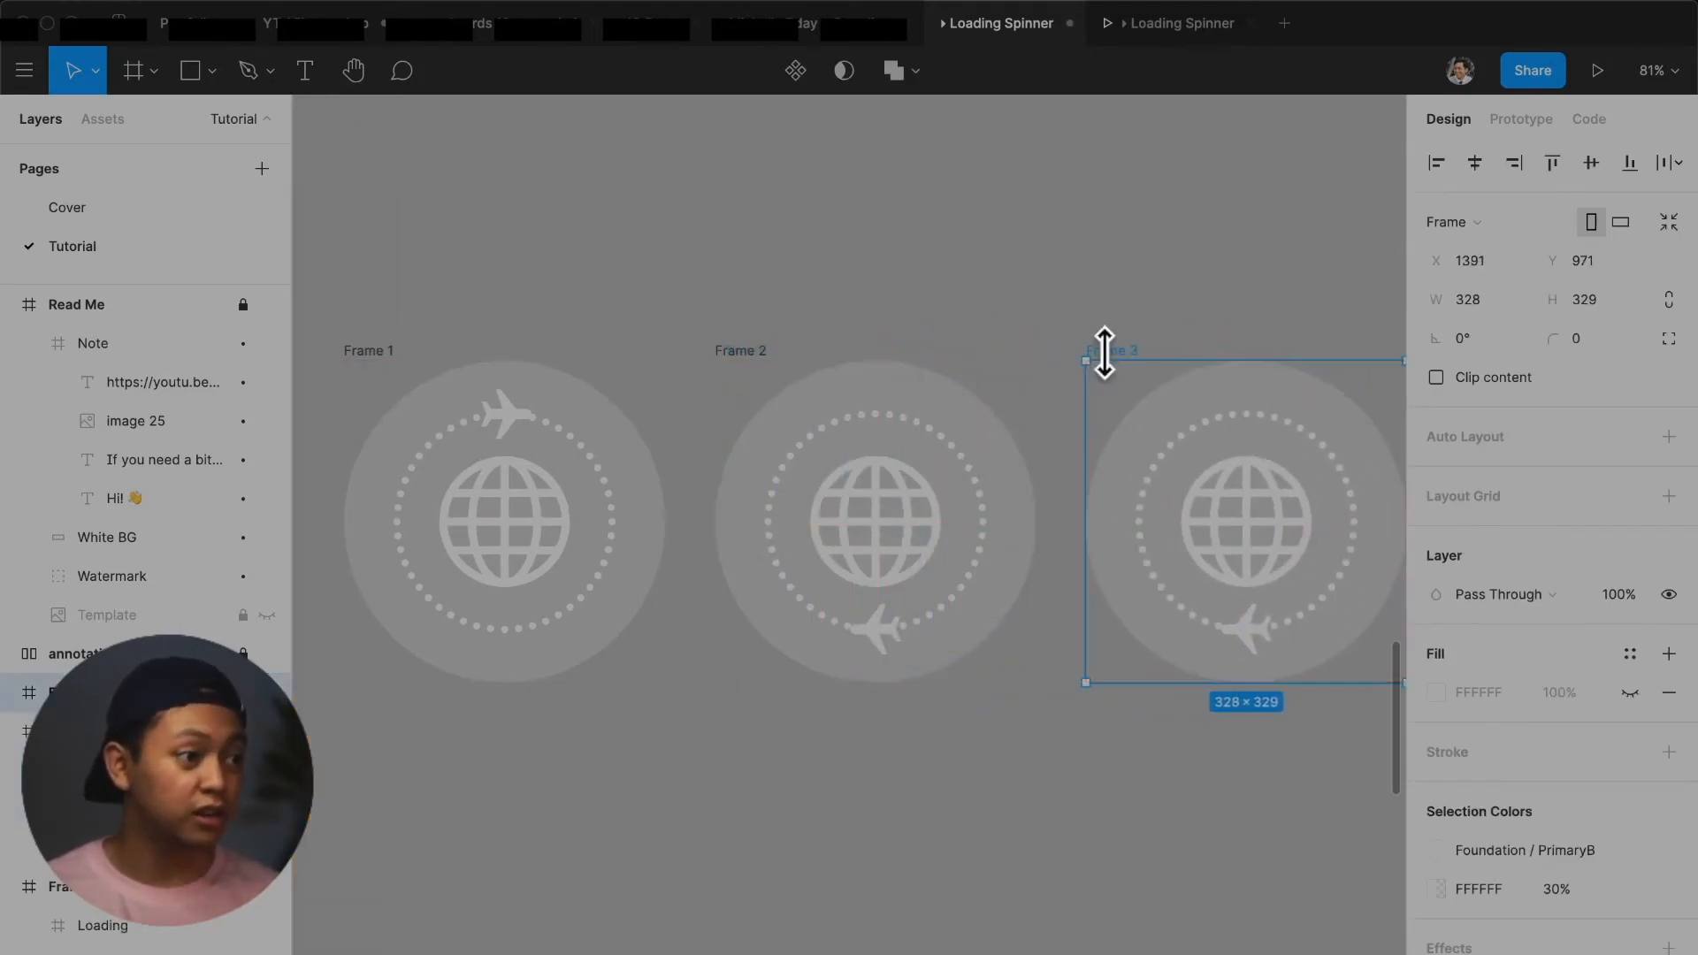
Set the rotation of the plane layer inside Frame 3 to 179° and clear the selection
{"action": "left_click", "coordinate": [1266, 624]}
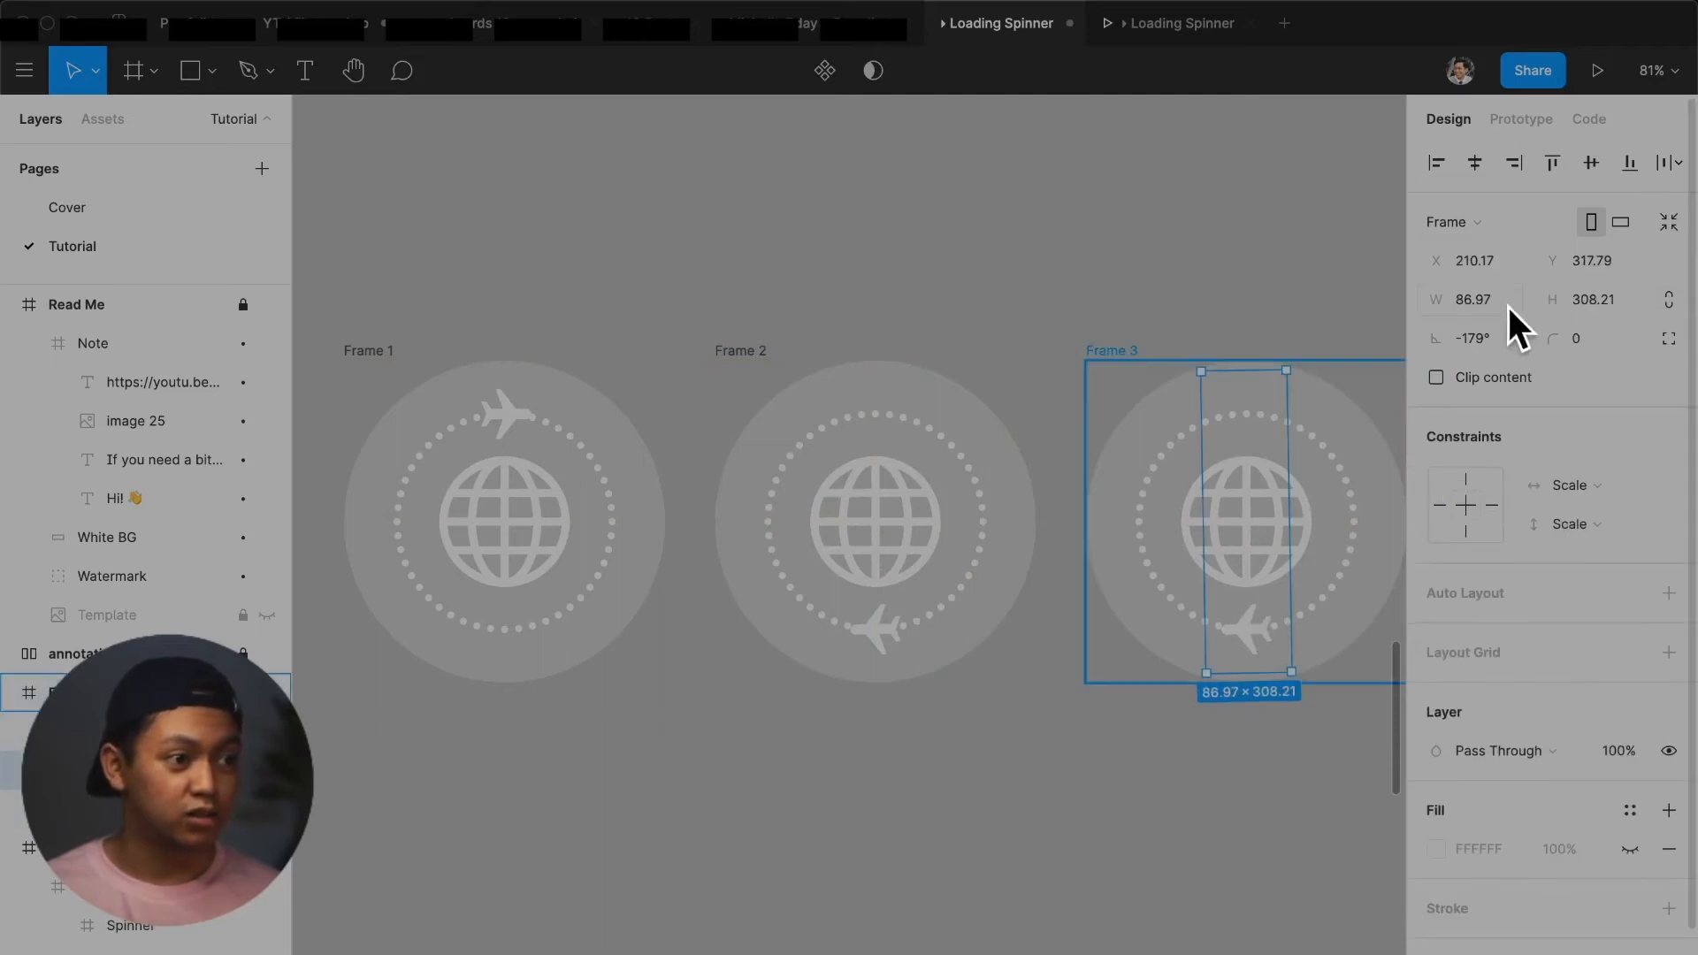
{"action": "left_click", "coordinate": [1489, 339]}
{"action": "type", "text": "179"}
{"action": "key", "text": "Return"}
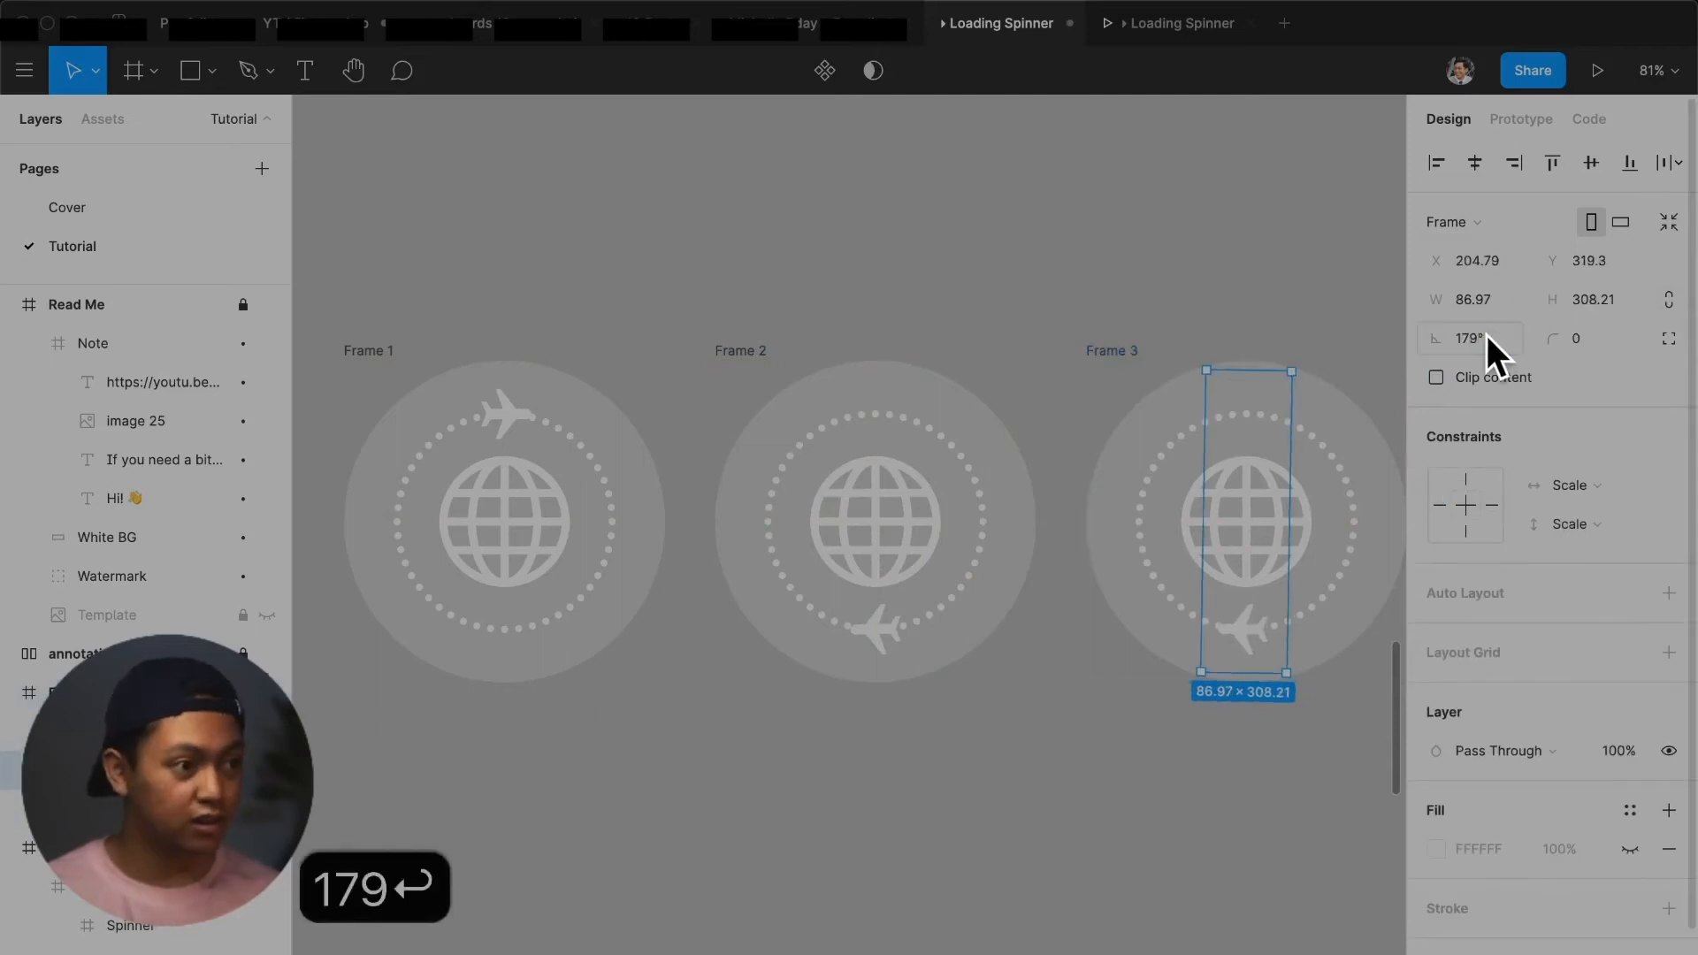
{"action": "left_click", "coordinate": [1219, 763]}
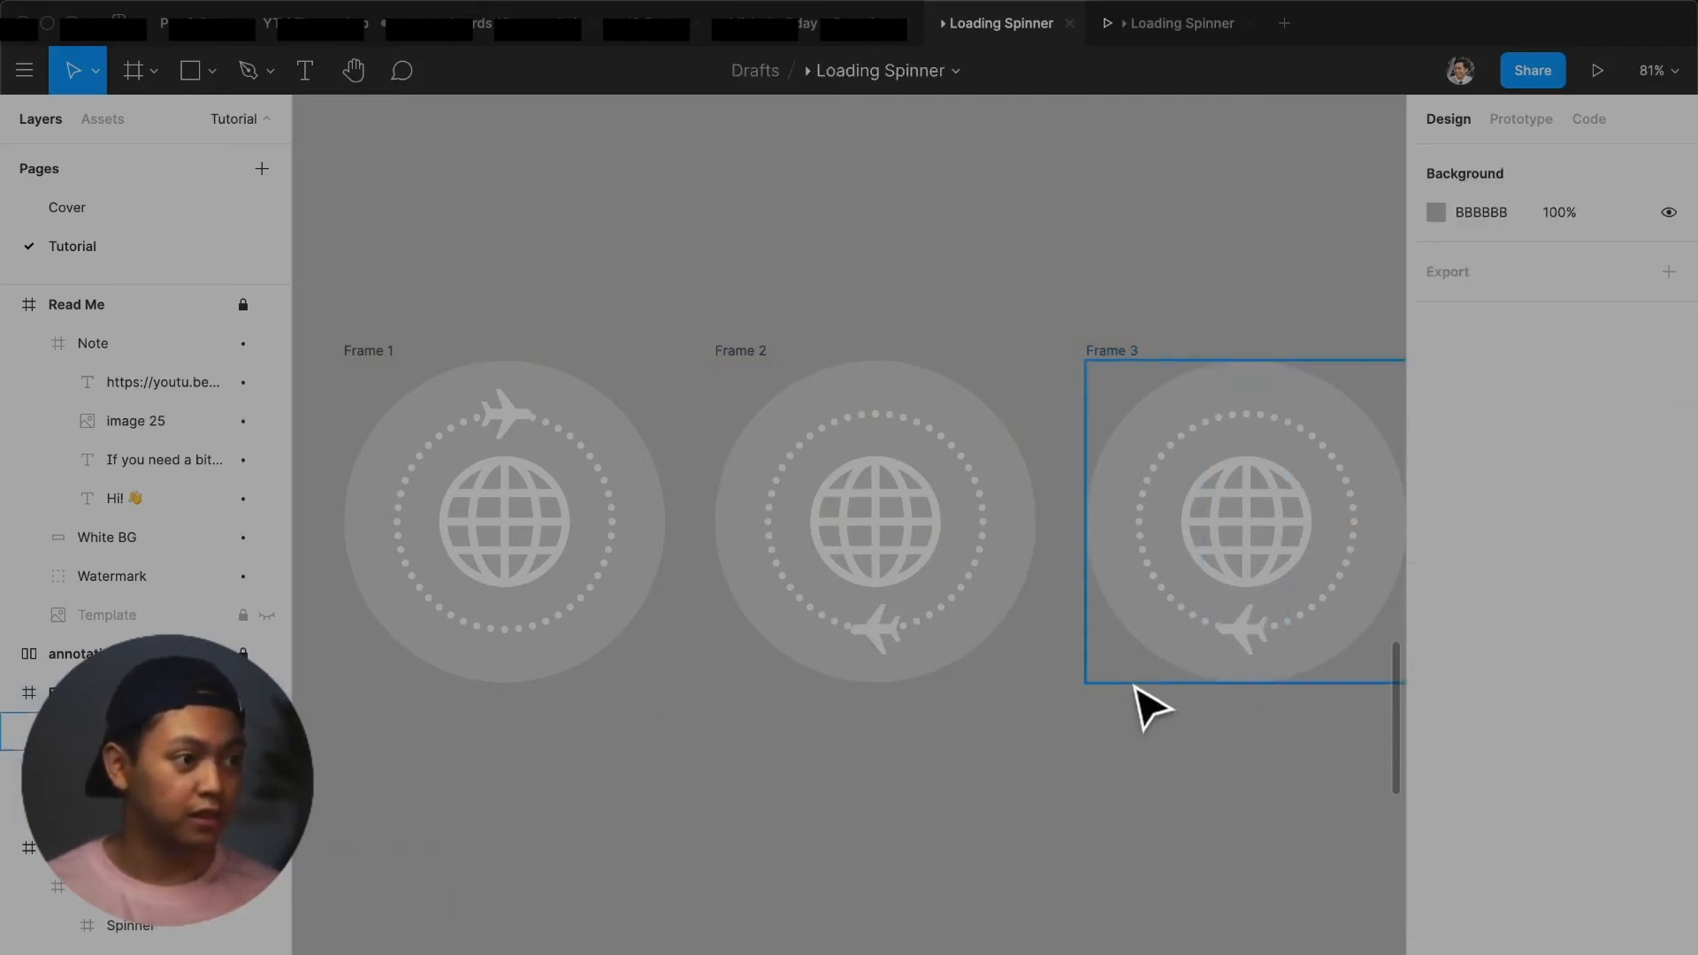
Review the three loader frames together, and step through the canvas frames to the Step 3 Prototype card
{"action": "scroll", "coordinate": [1127, 685], "scroll_direction": "down", "scroll_amount": 2}
{"action": "scroll", "coordinate": [1121, 671], "scroll_direction": "down", "scroll_amount": 1}
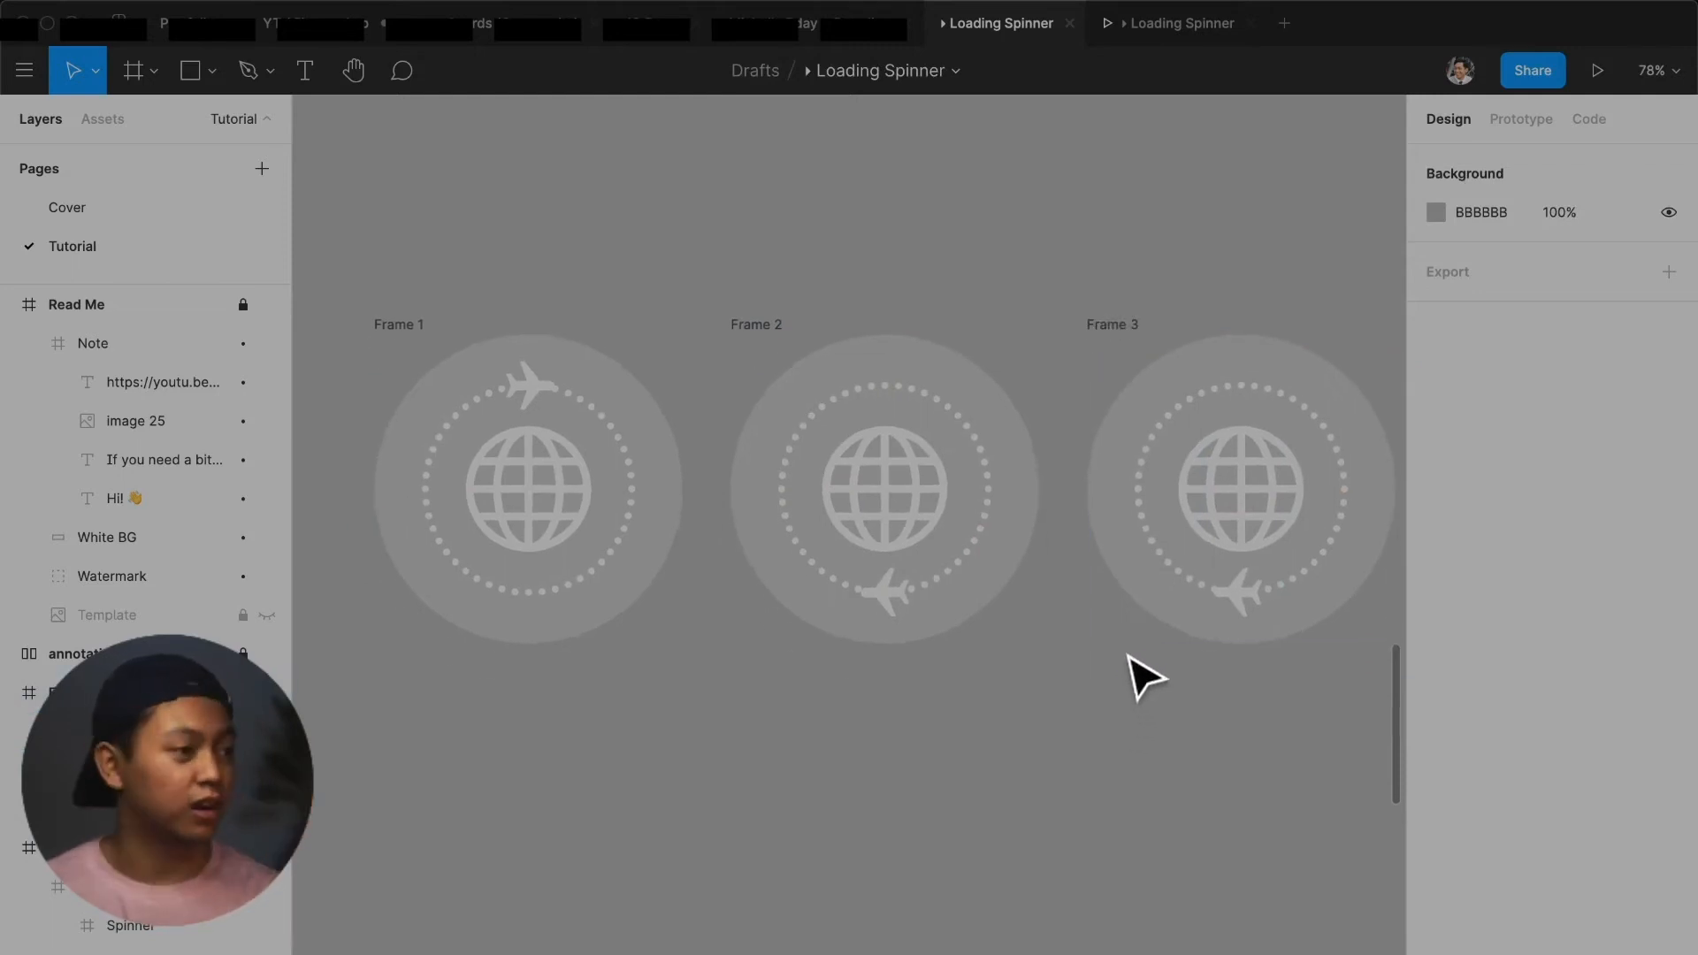
{"action": "key", "text": "n"}
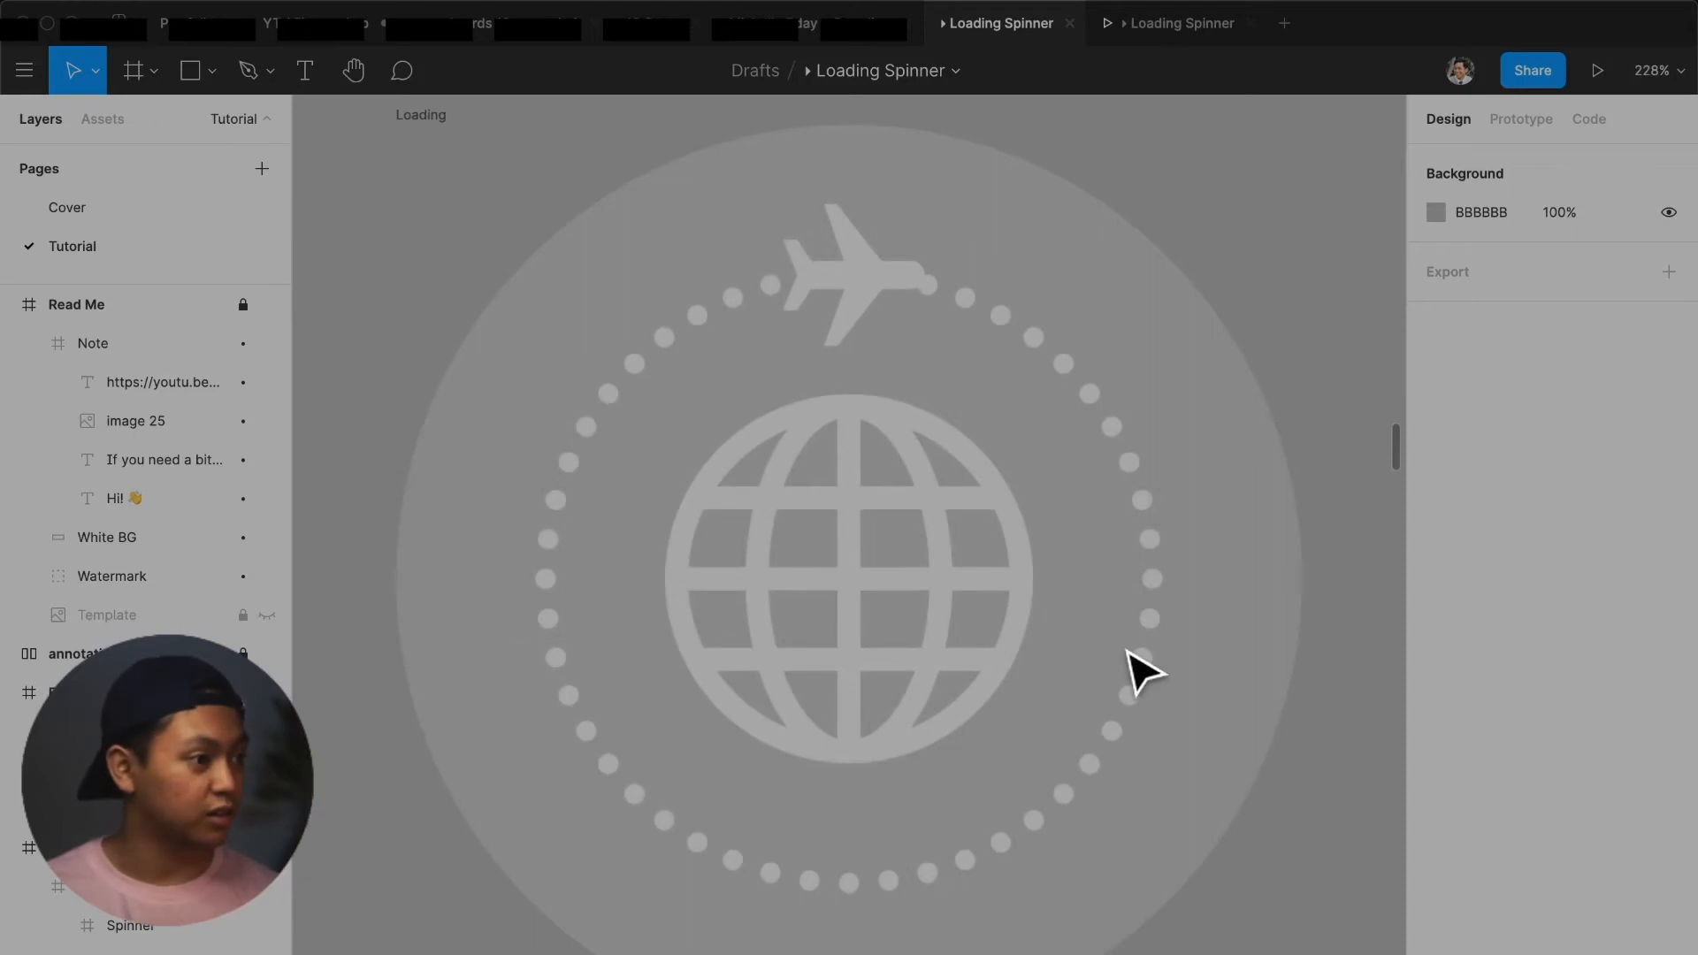
{"action": "key", "text": "n"}
{"action": "key", "text": "n"}
{"action": "key", "text": "n"}
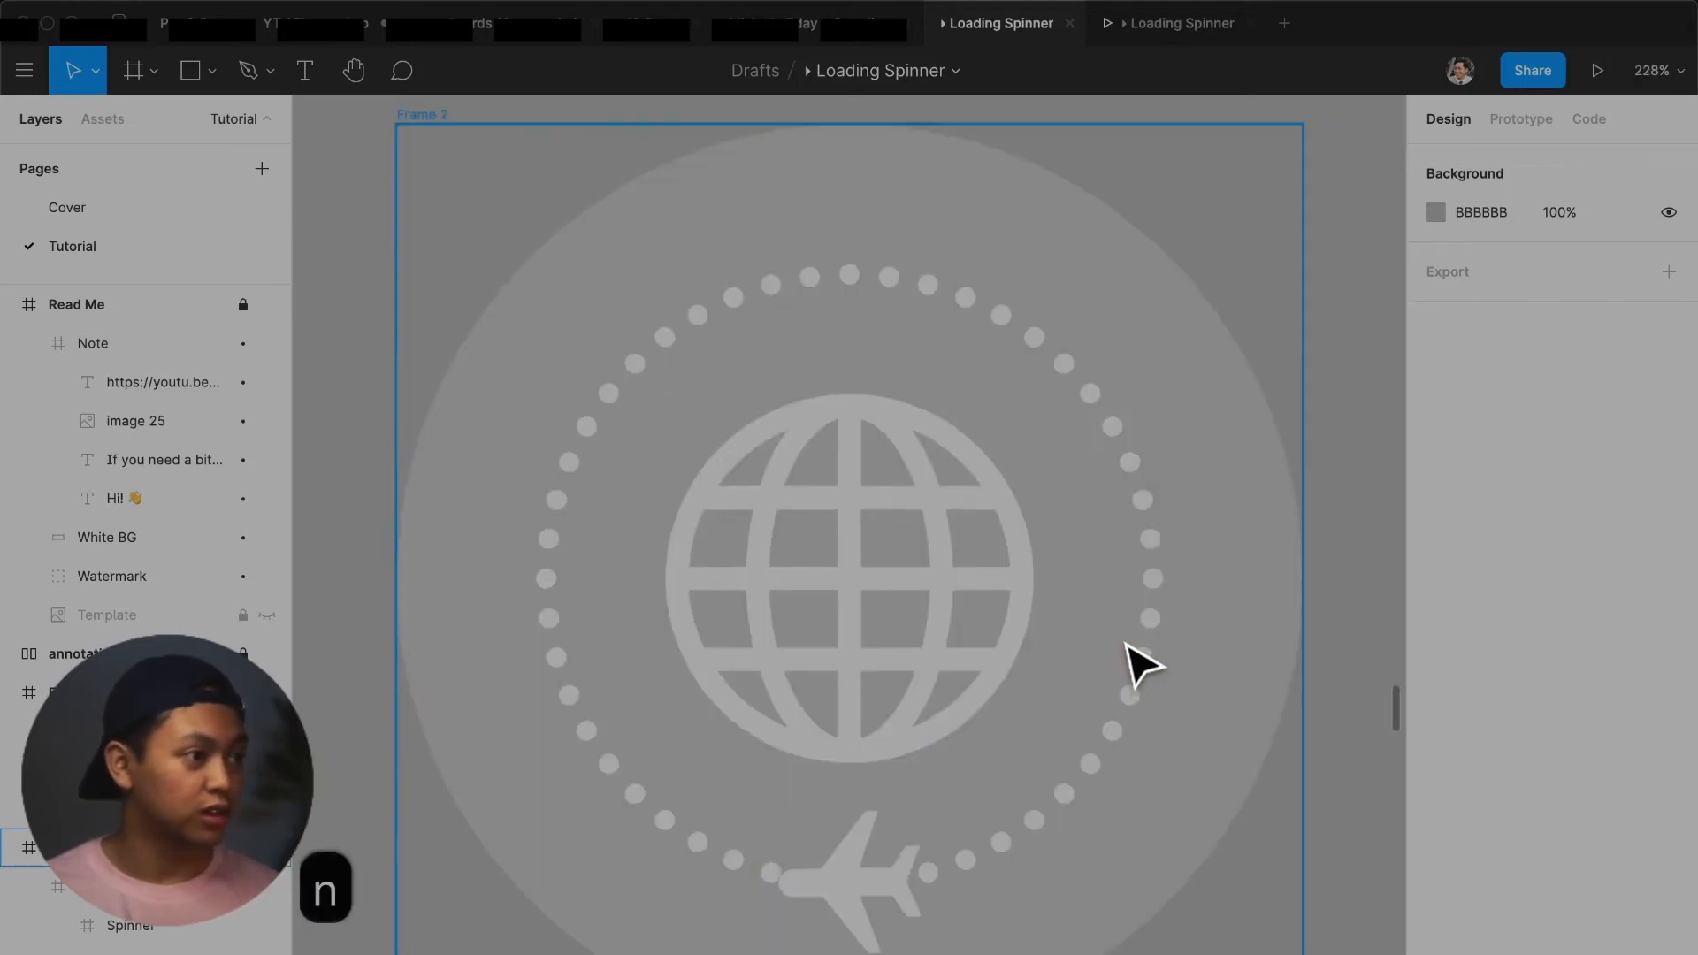
{"action": "key", "text": "n"}
{"action": "key", "text": "n"}
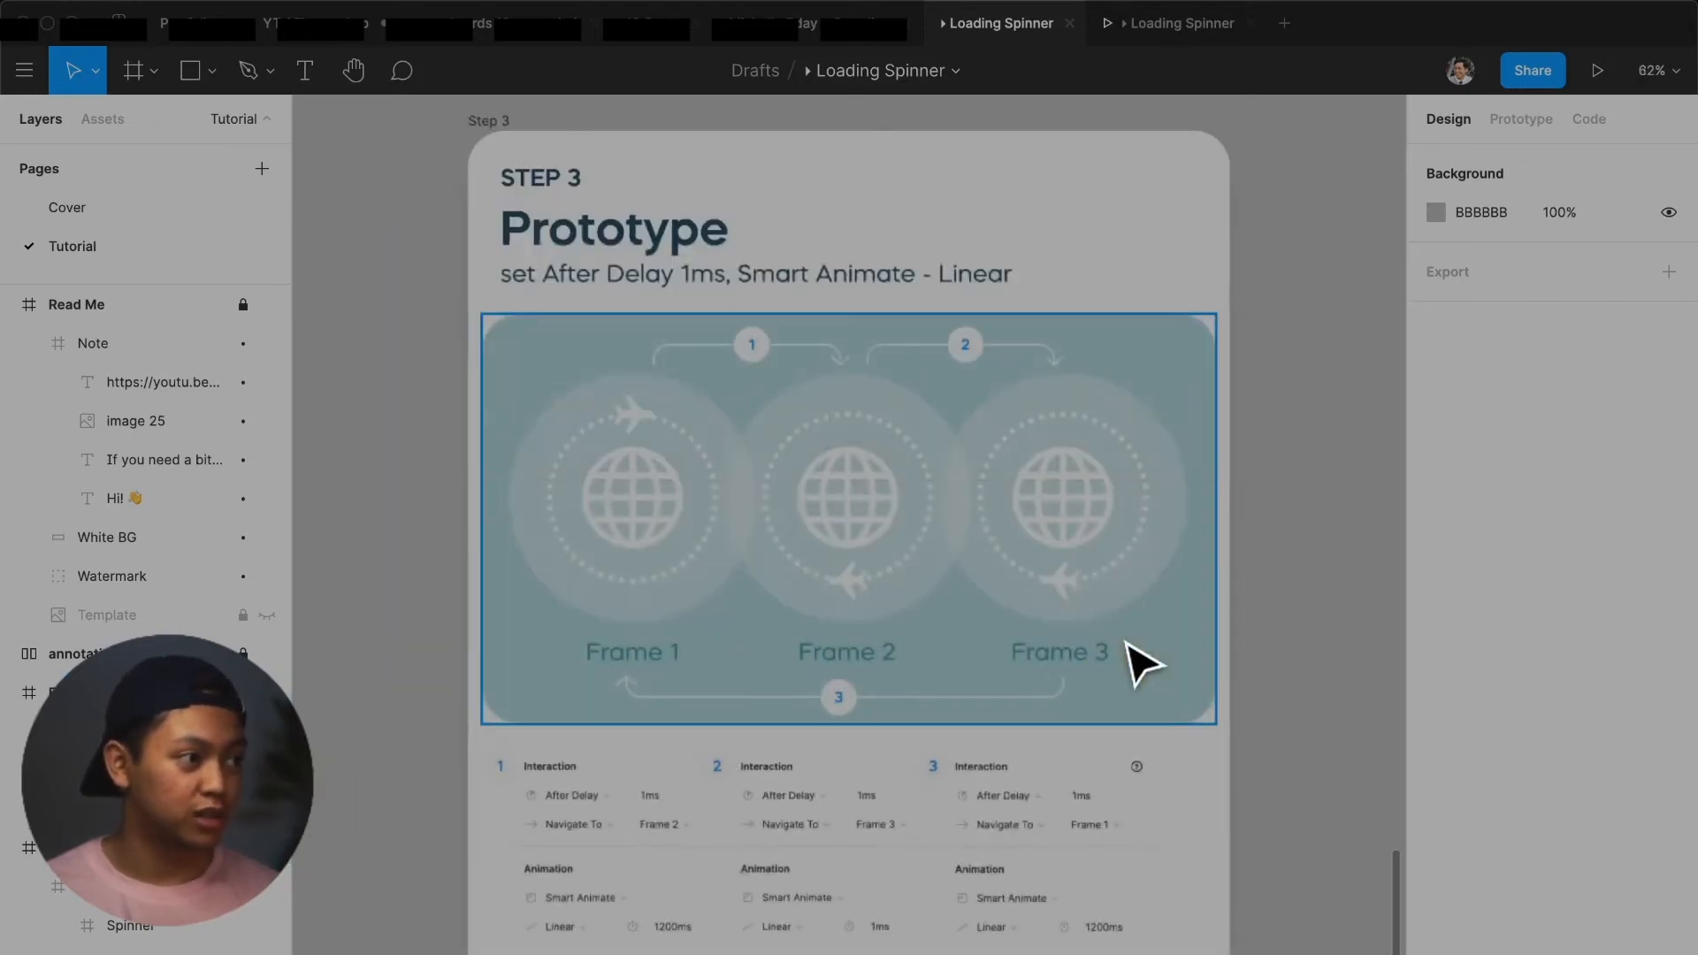
Hide the interface and examine the Step 3 card's transition diagram and its first Interaction and Animation settings
{"action": "key", "text": "super+backslash"}
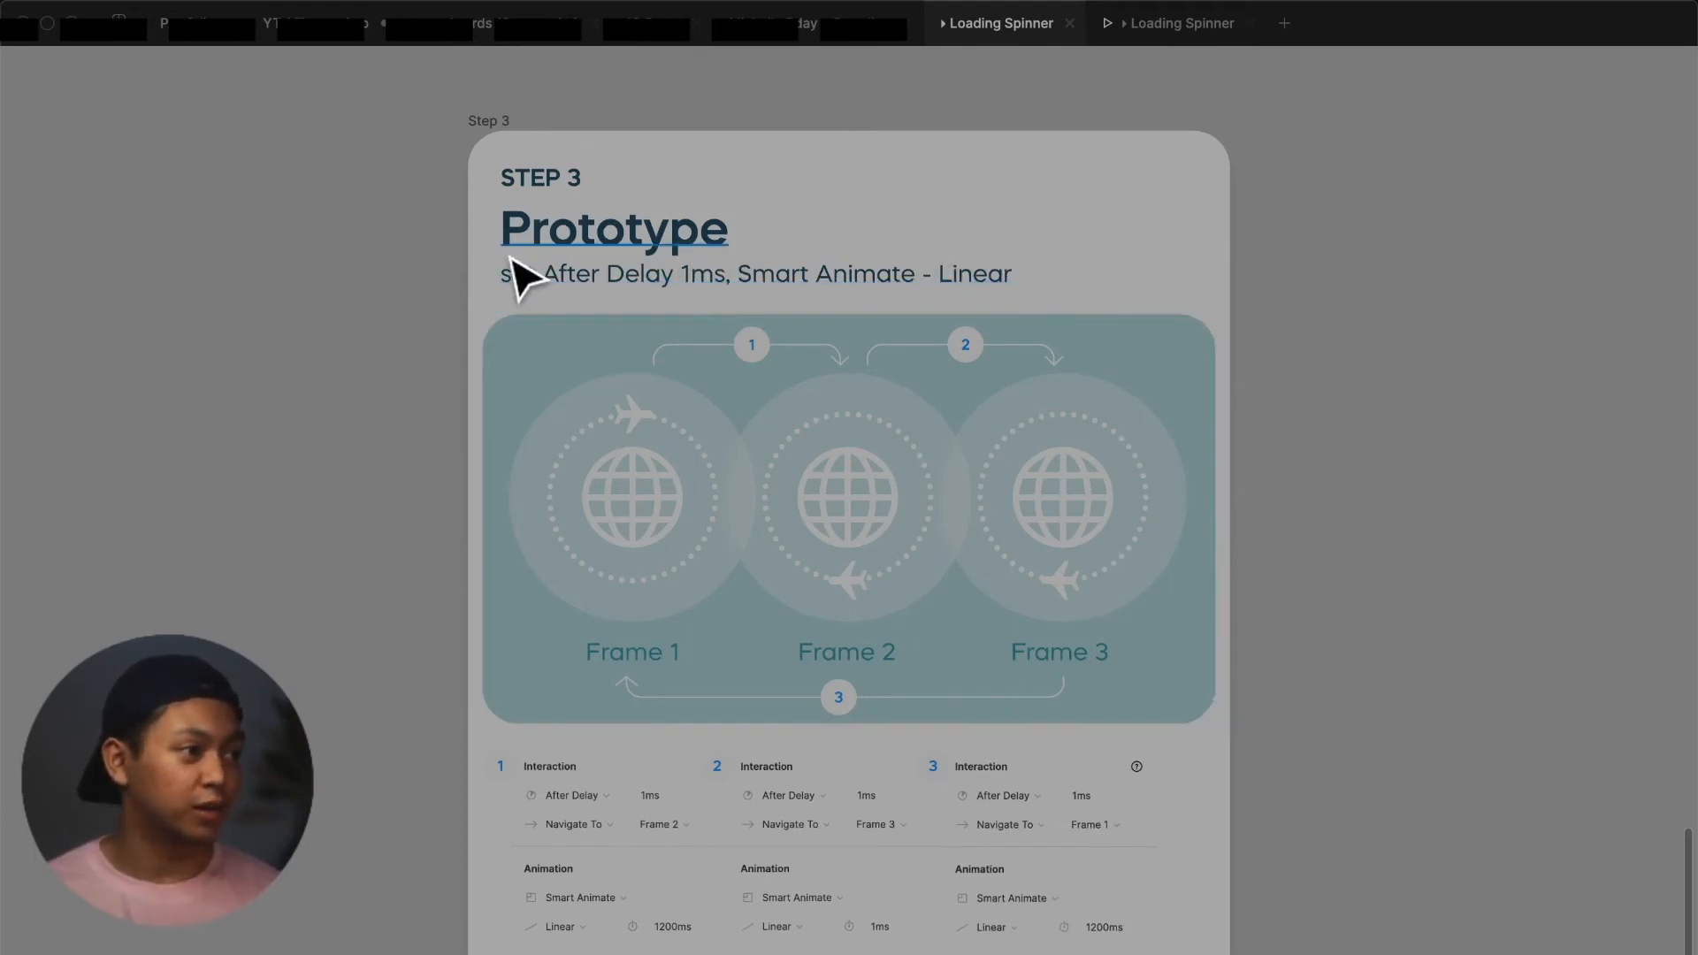
{"action": "scroll", "coordinate": [511, 258], "scroll_direction": "up", "scroll_amount": 2}
{"action": "scroll", "coordinate": [511, 259], "scroll_direction": "up", "scroll_amount": 2}
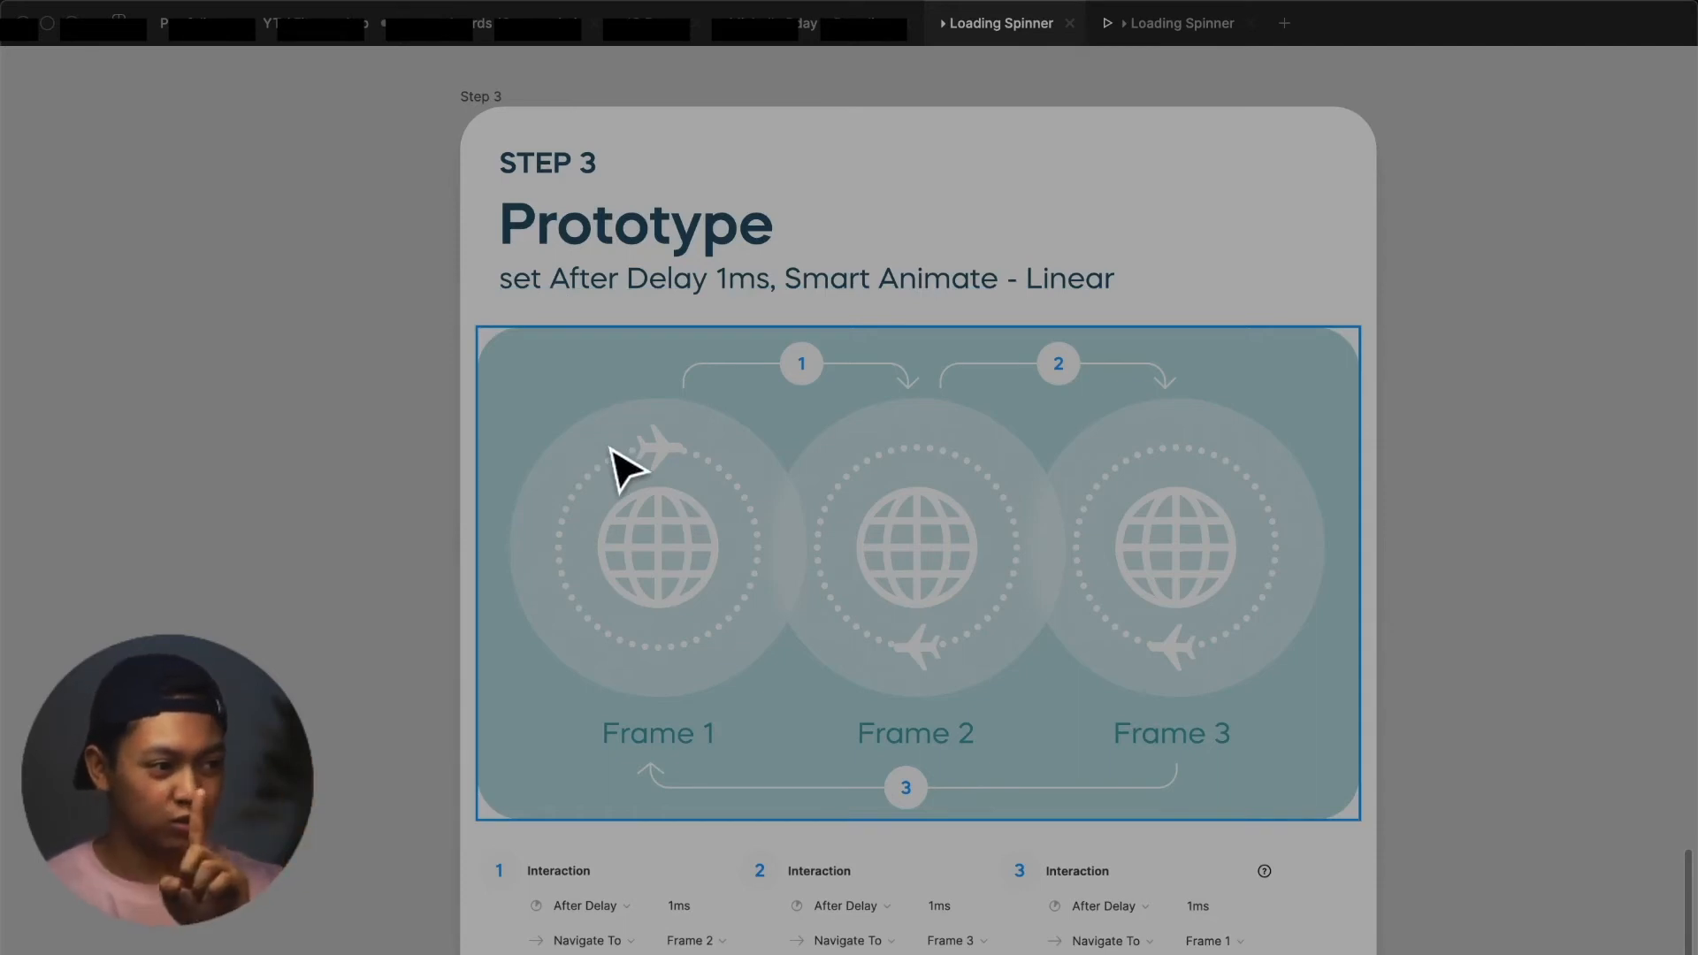
{"action": "scroll", "coordinate": [774, 477], "scroll_direction": "down", "scroll_amount": 5}
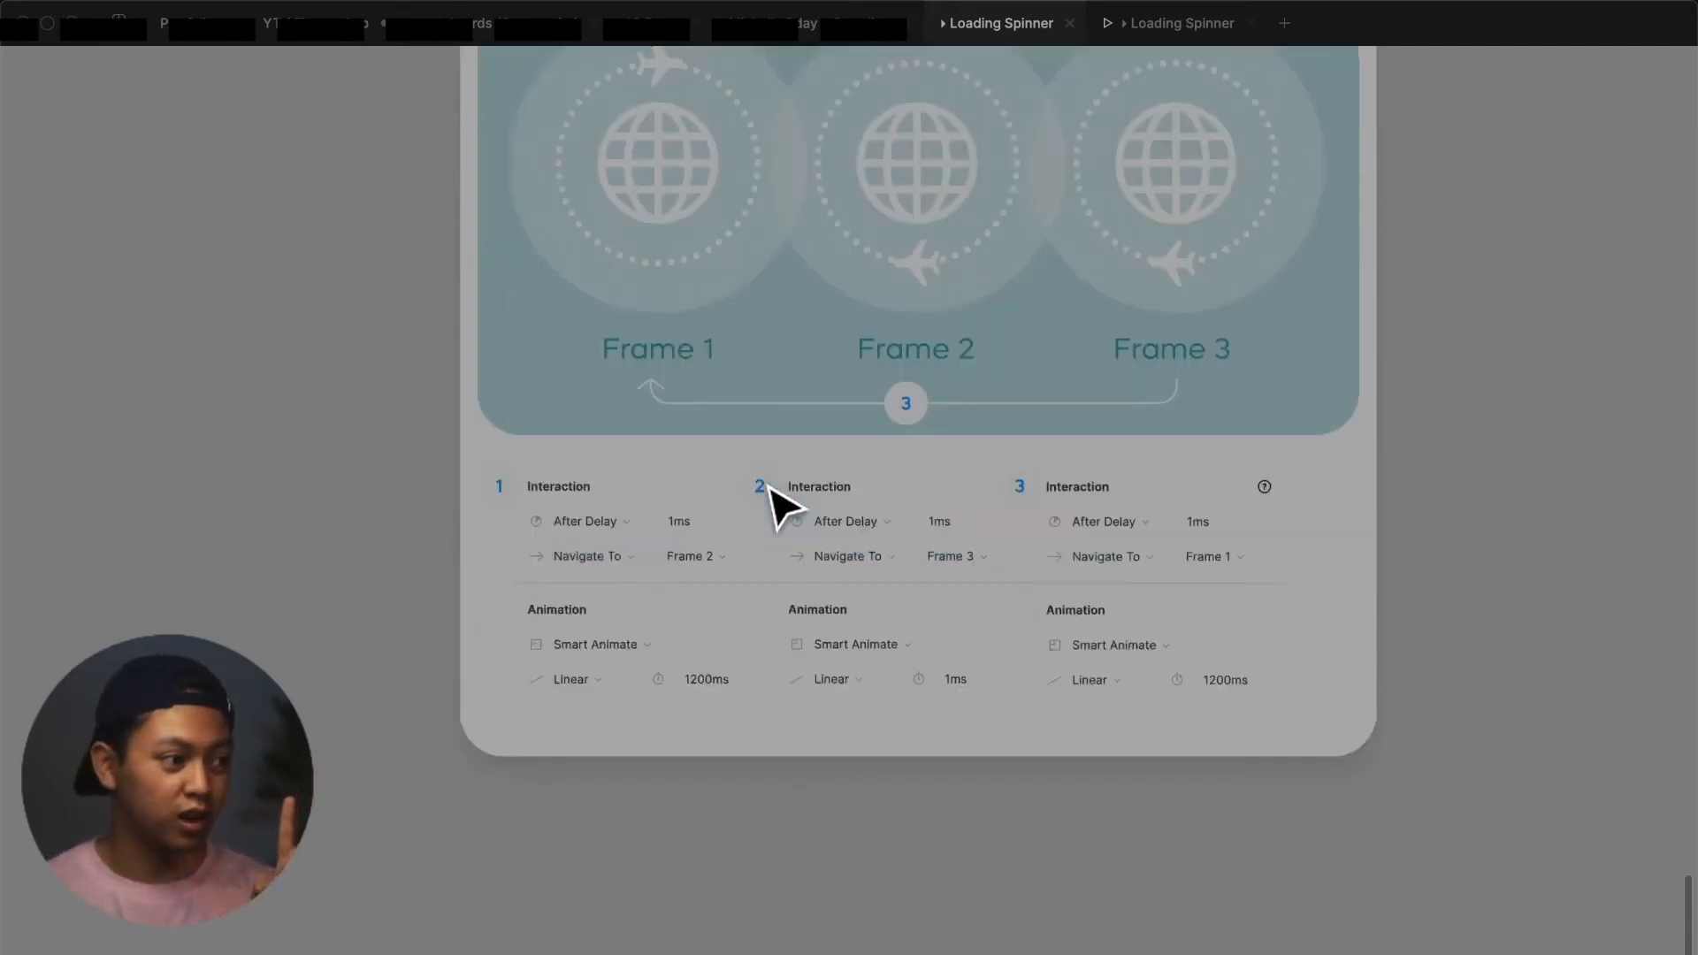
{"action": "scroll", "coordinate": [768, 485], "scroll_direction": "down", "scroll_amount": 2}
{"action": "scroll", "coordinate": [587, 445], "scroll_direction": "up", "scroll_amount": 3}
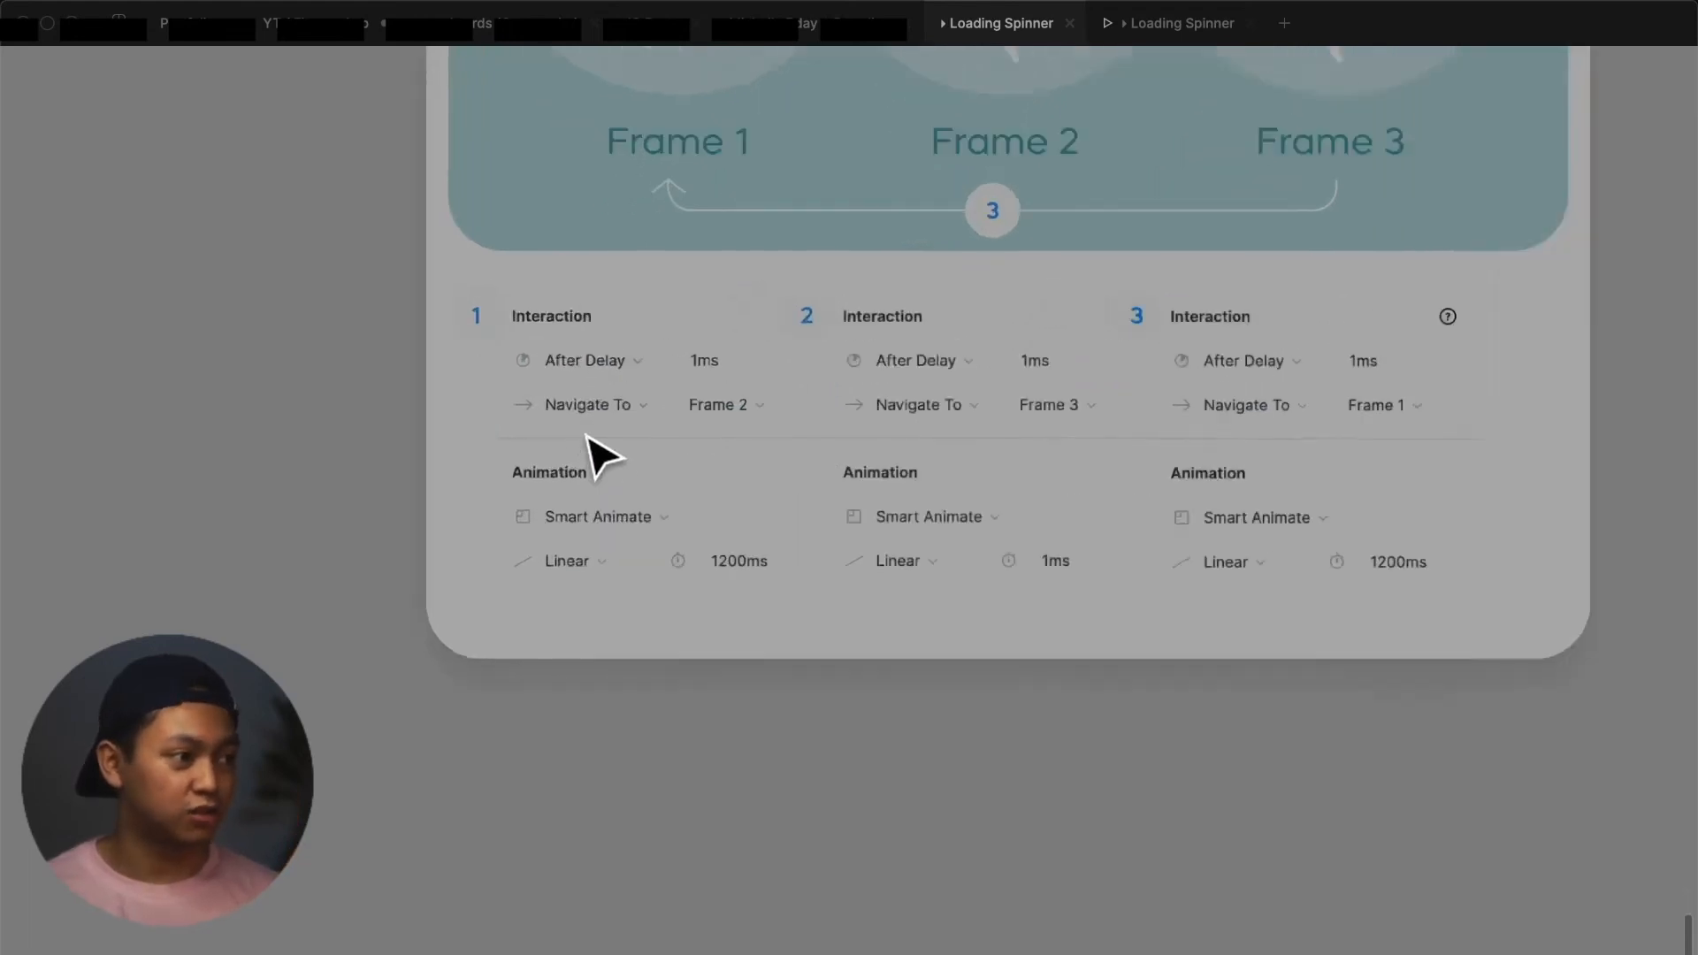
{"action": "scroll", "coordinate": [587, 451], "scroll_direction": "up", "scroll_amount": 5}
{"action": "scroll", "coordinate": [587, 452], "scroll_direction": "down", "scroll_amount": 2}
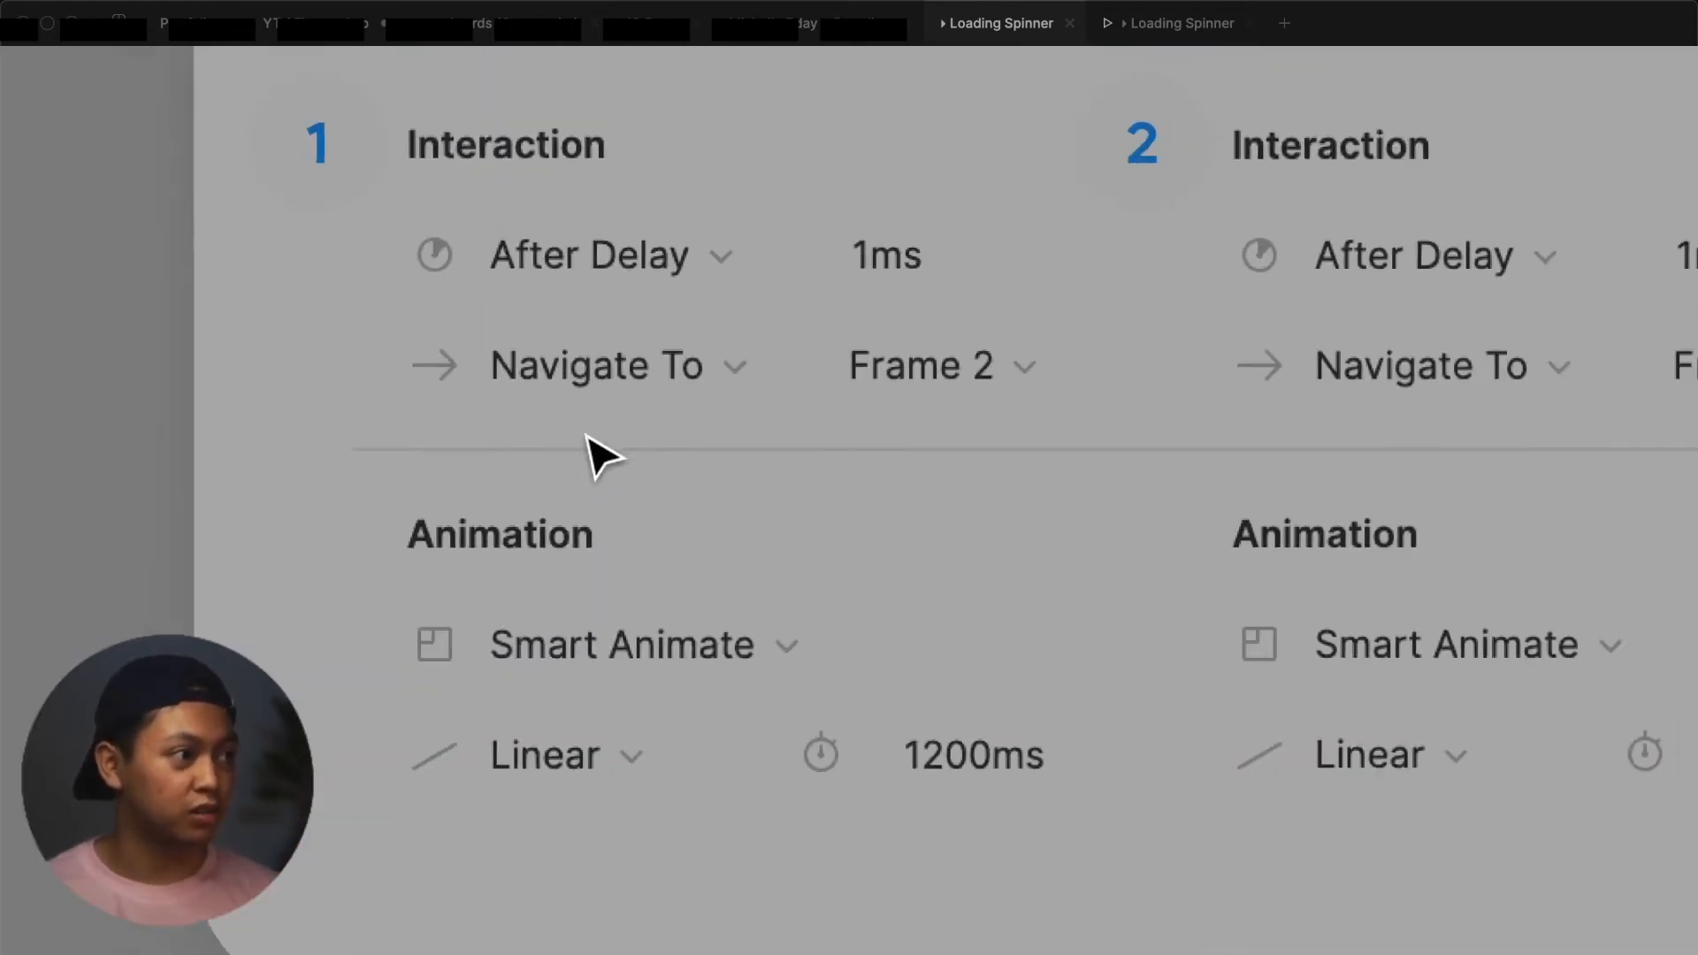
{"action": "scroll", "coordinate": [587, 453], "scroll_direction": "down", "scroll_amount": 1}
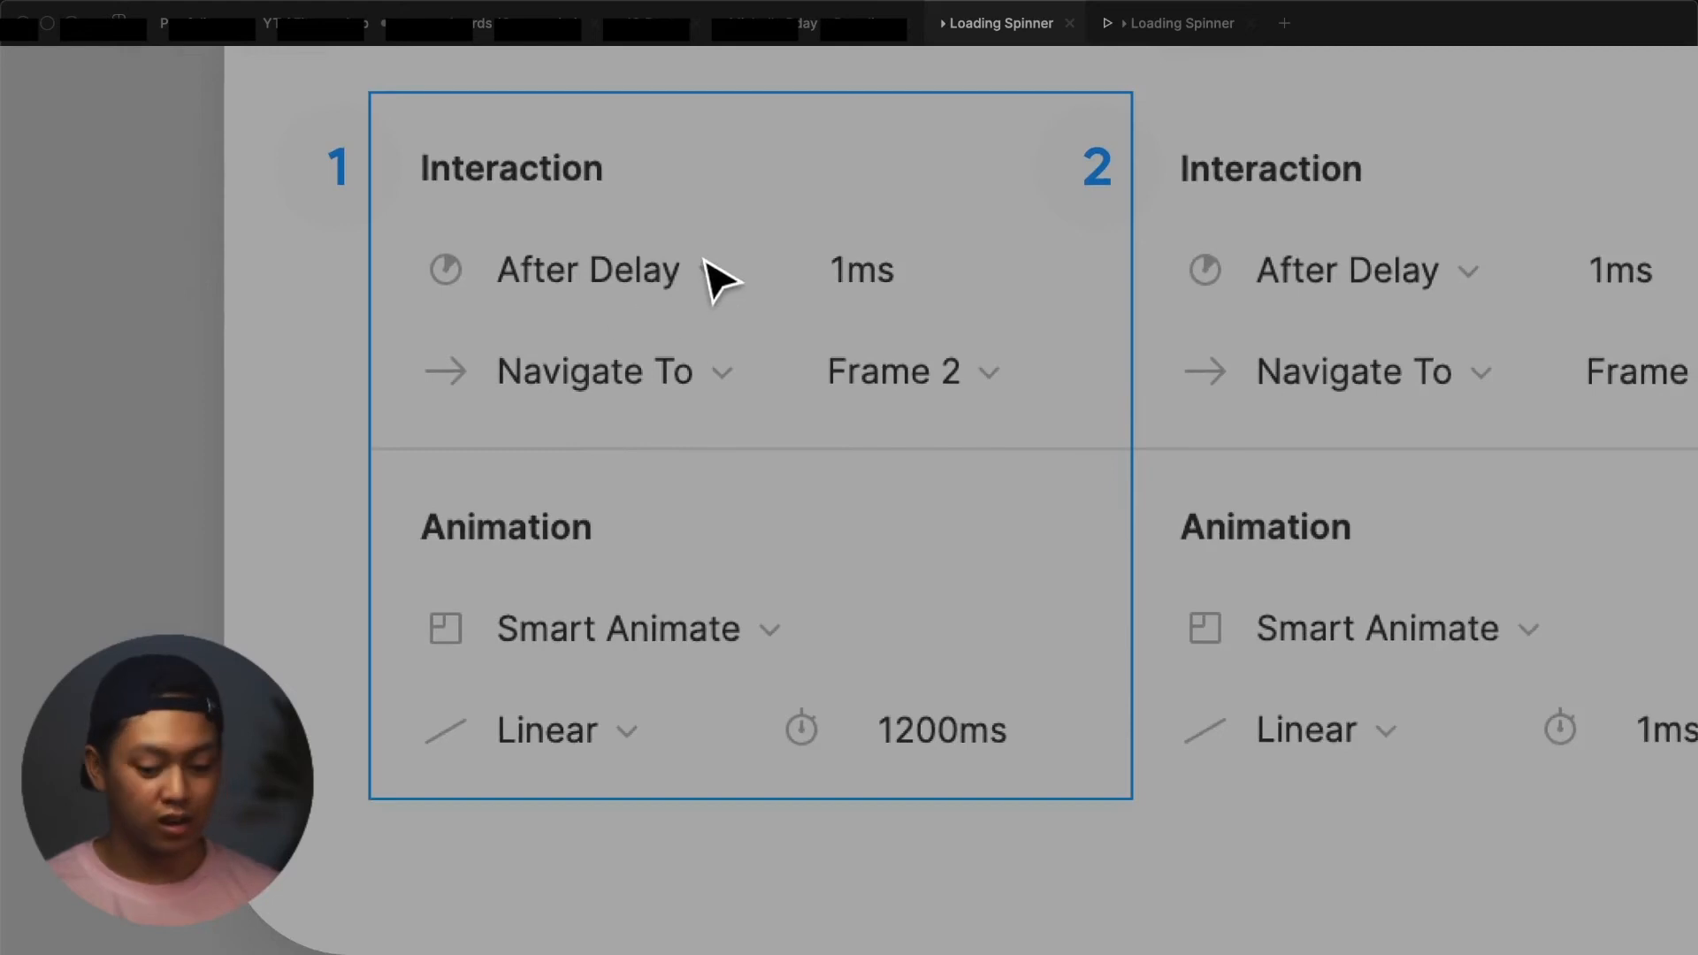
Restore the interface and add a prototype interaction to the first settings image on the Step 3 card
{"action": "key", "text": "super+backslash"}
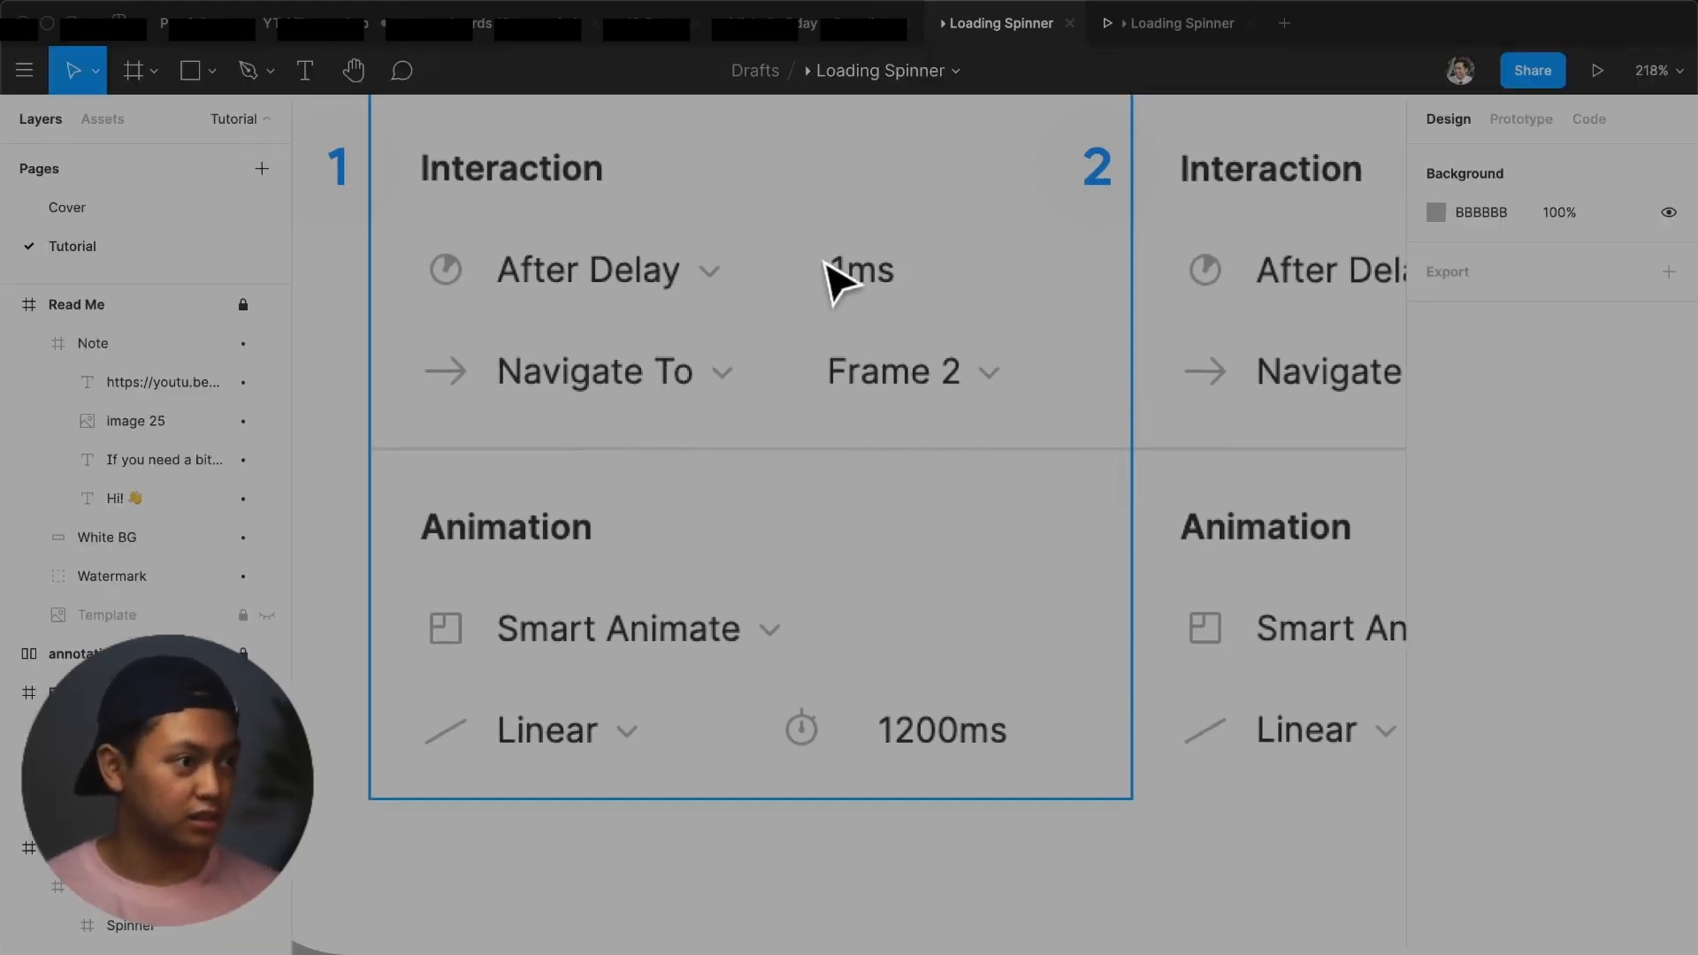
{"action": "left_click", "coordinate": [777, 295]}
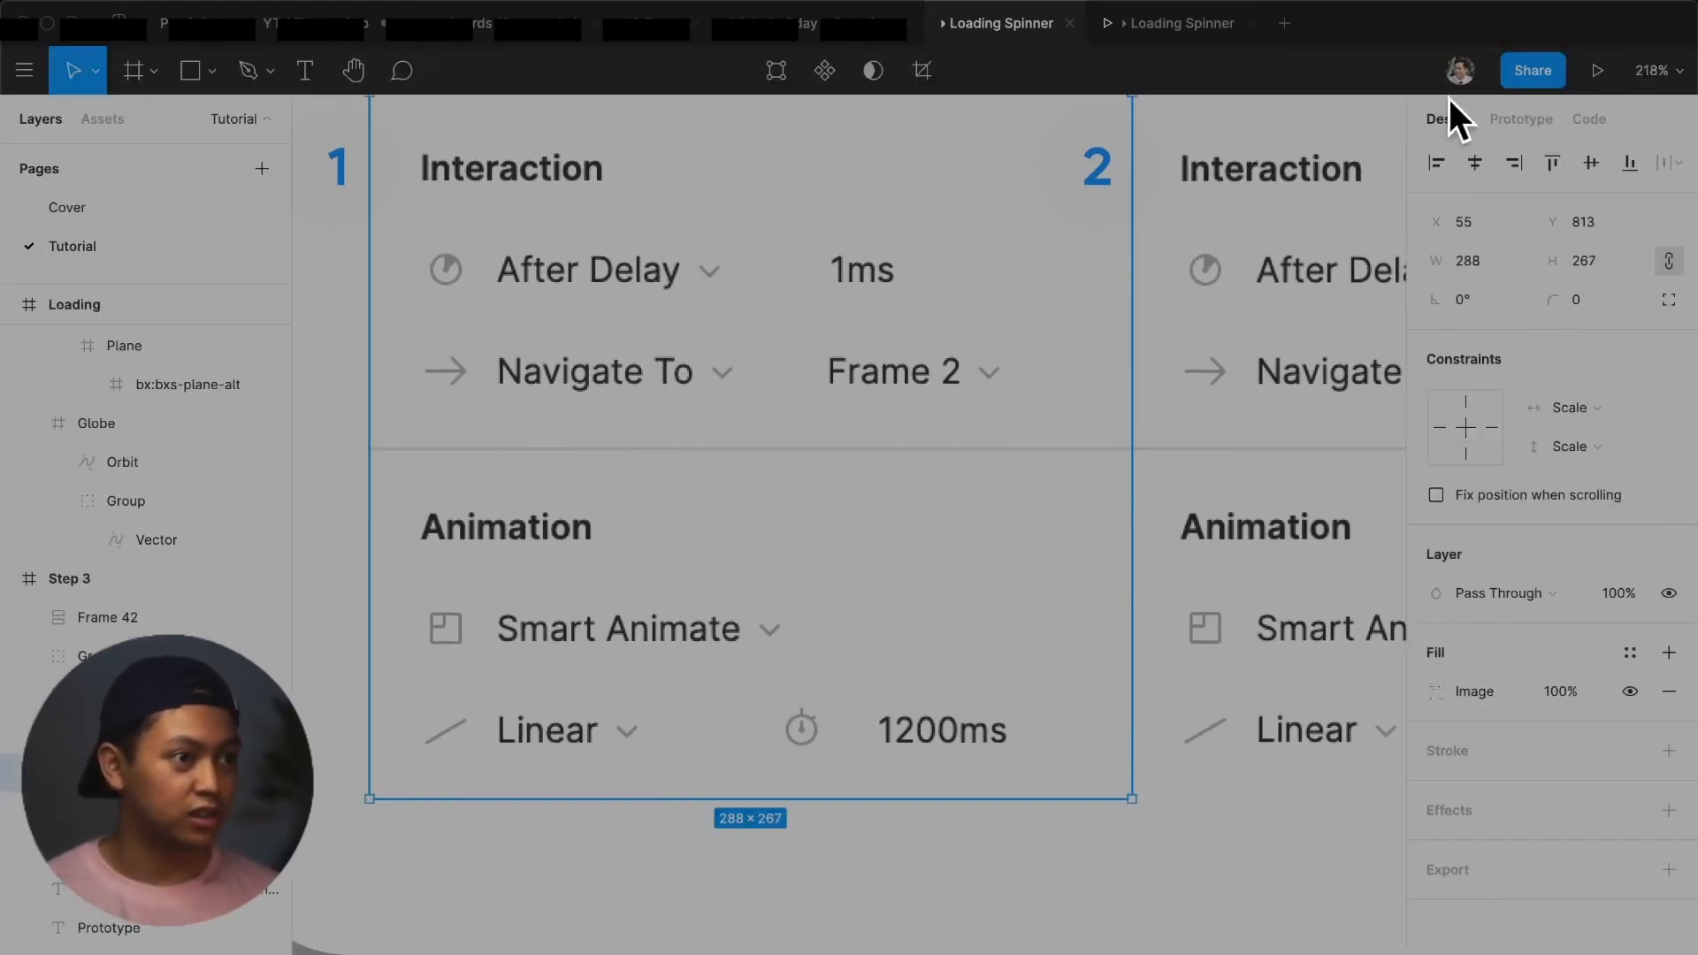
{"action": "left_click", "coordinate": [1501, 118]}
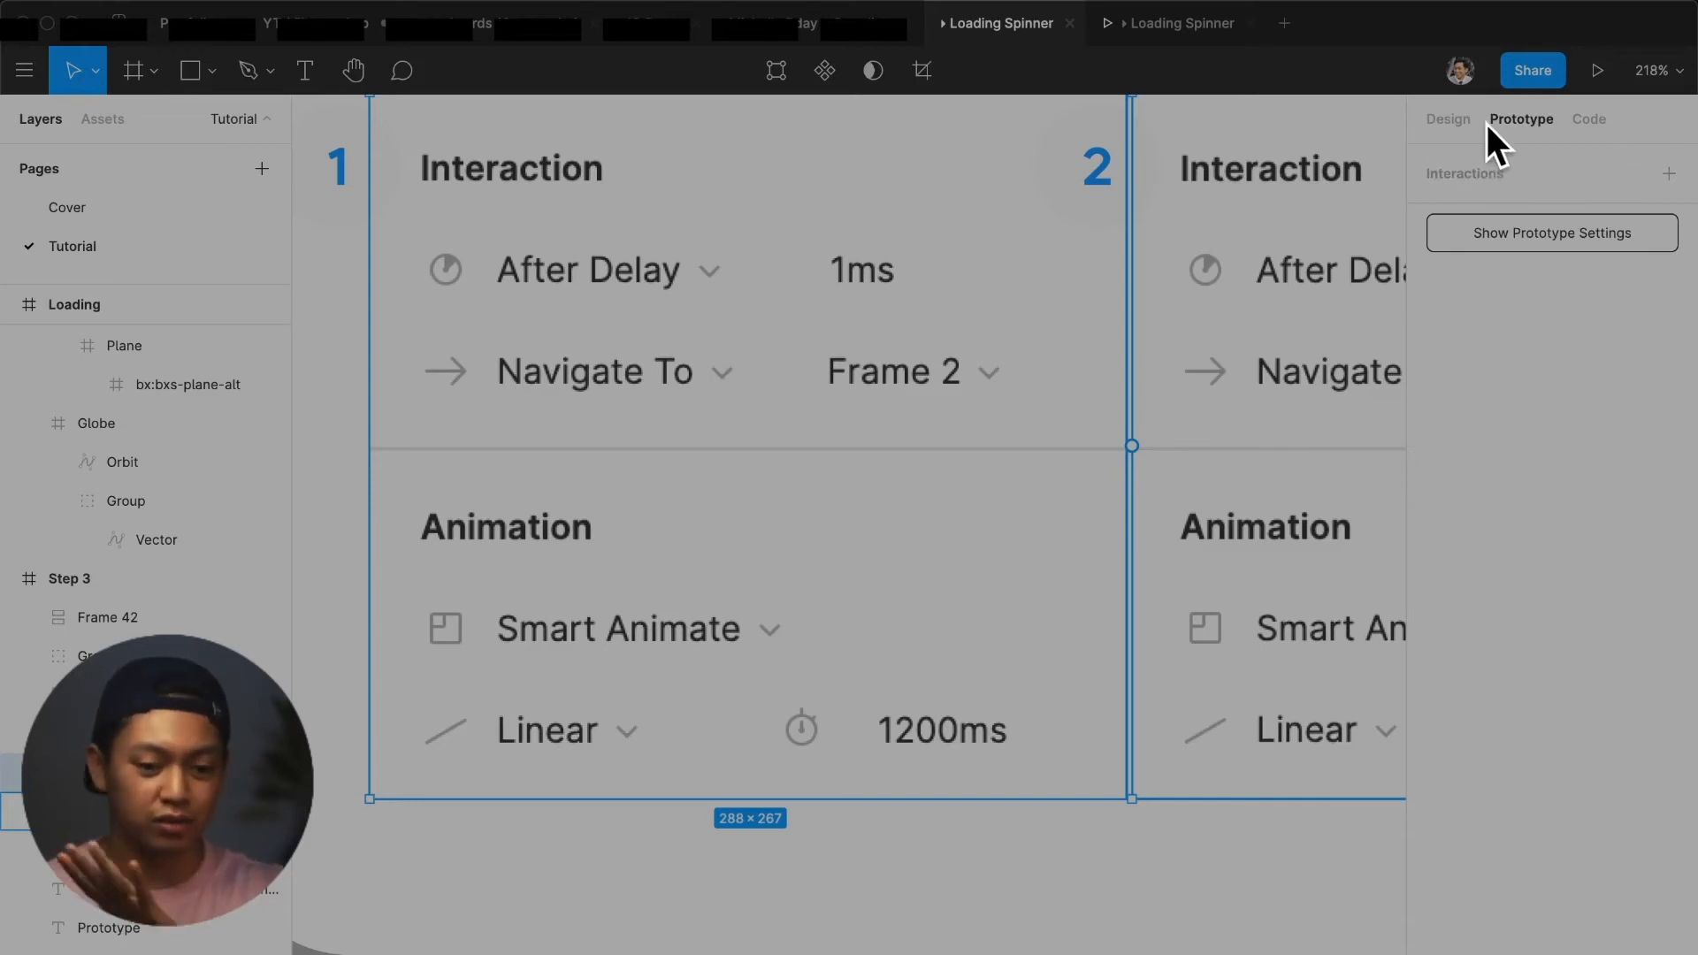
{"action": "left_click", "coordinate": [1489, 162]}
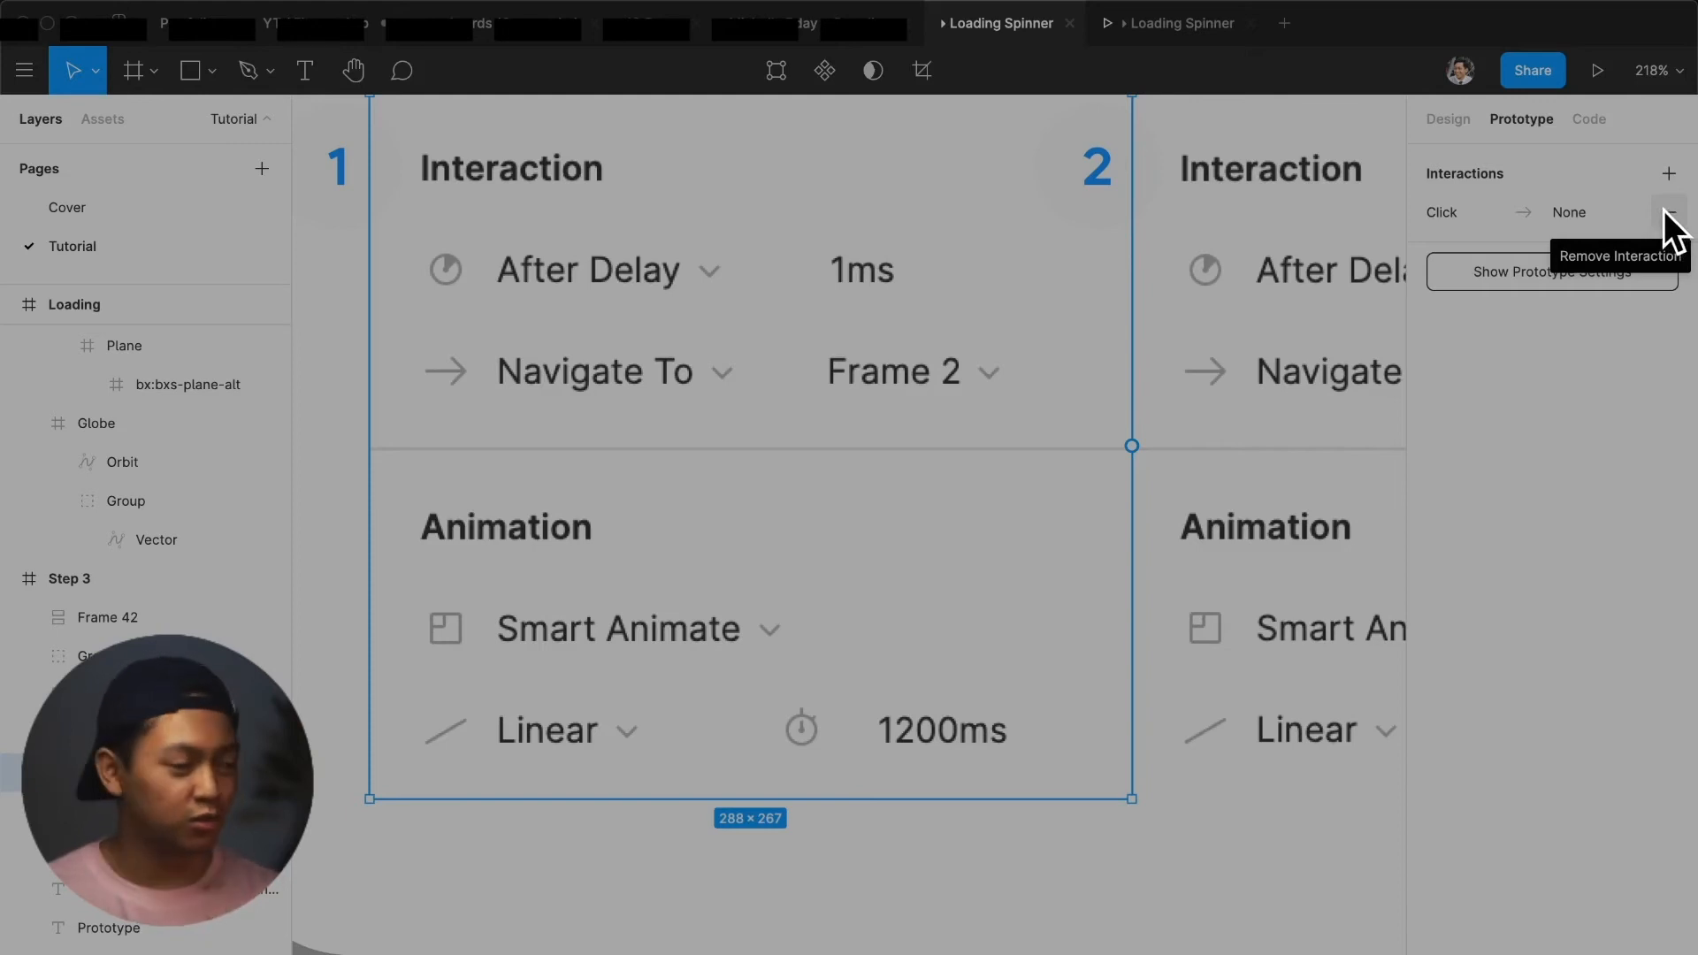
Examine the timing and target settings of transitions 1 and 2 on the Step 3 card against its frame diagram
{"action": "scroll", "coordinate": [745, 319], "scroll_direction": "down", "scroll_amount": 5}
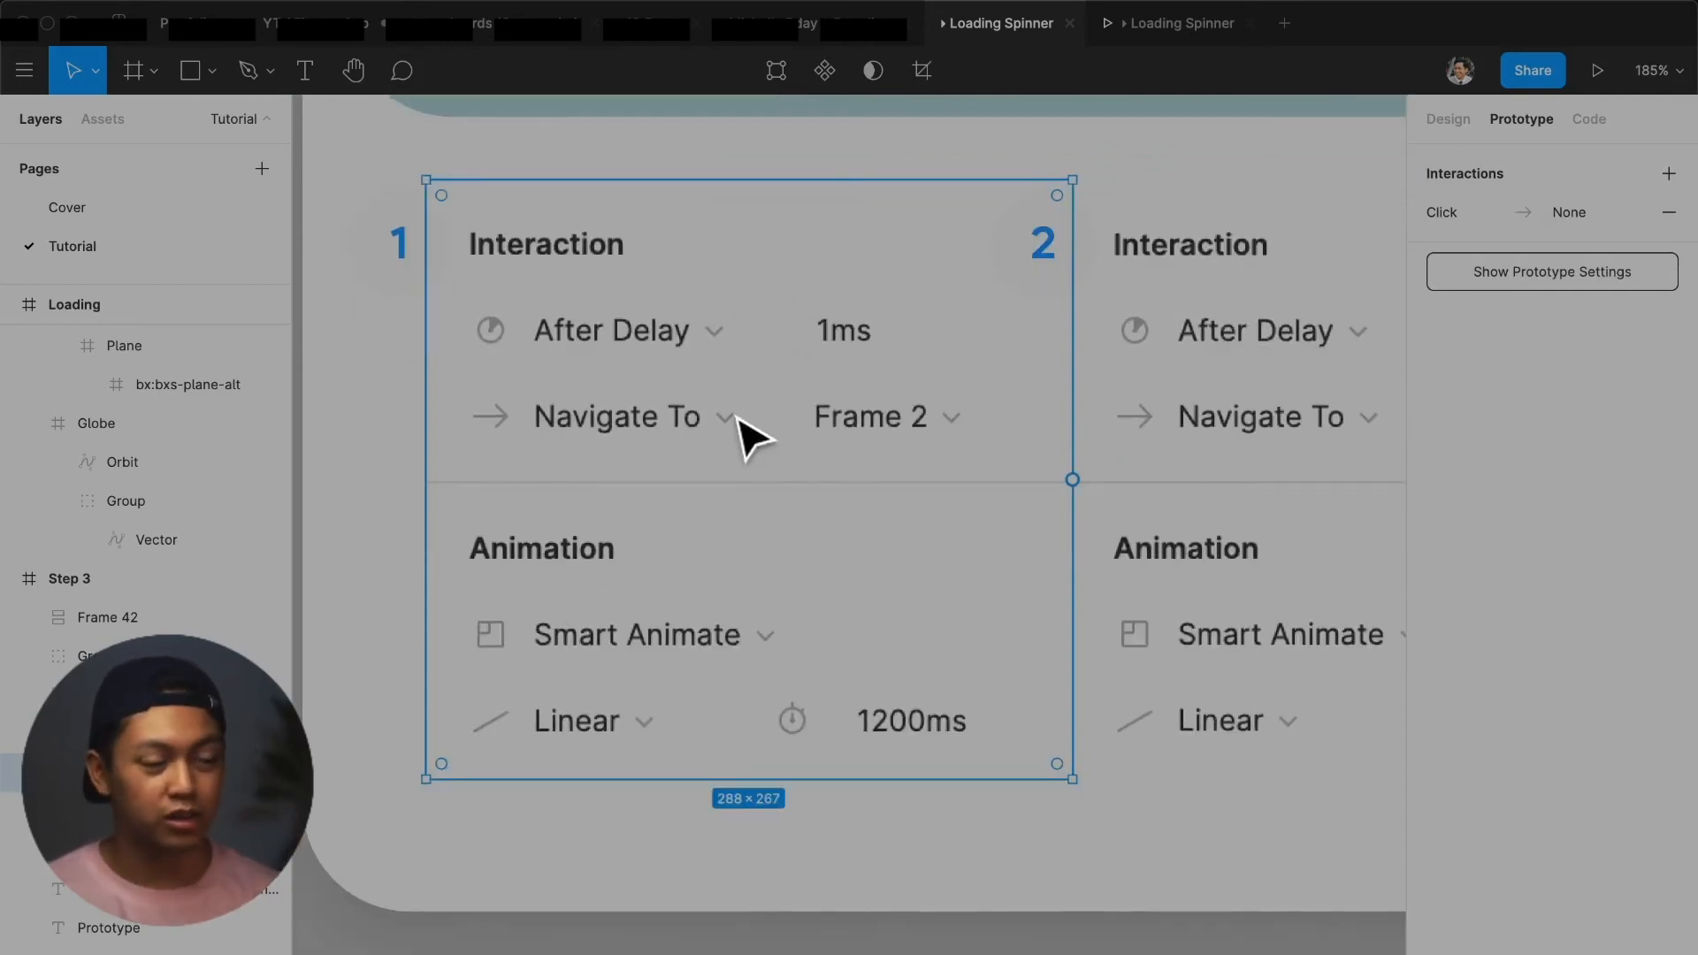
{"action": "scroll", "coordinate": [747, 399], "scroll_direction": "down", "scroll_amount": 5}
{"action": "scroll", "coordinate": [747, 402], "scroll_direction": "up", "scroll_amount": 1}
{"action": "scroll", "coordinate": [699, 435], "scroll_direction": "up", "scroll_amount": 4}
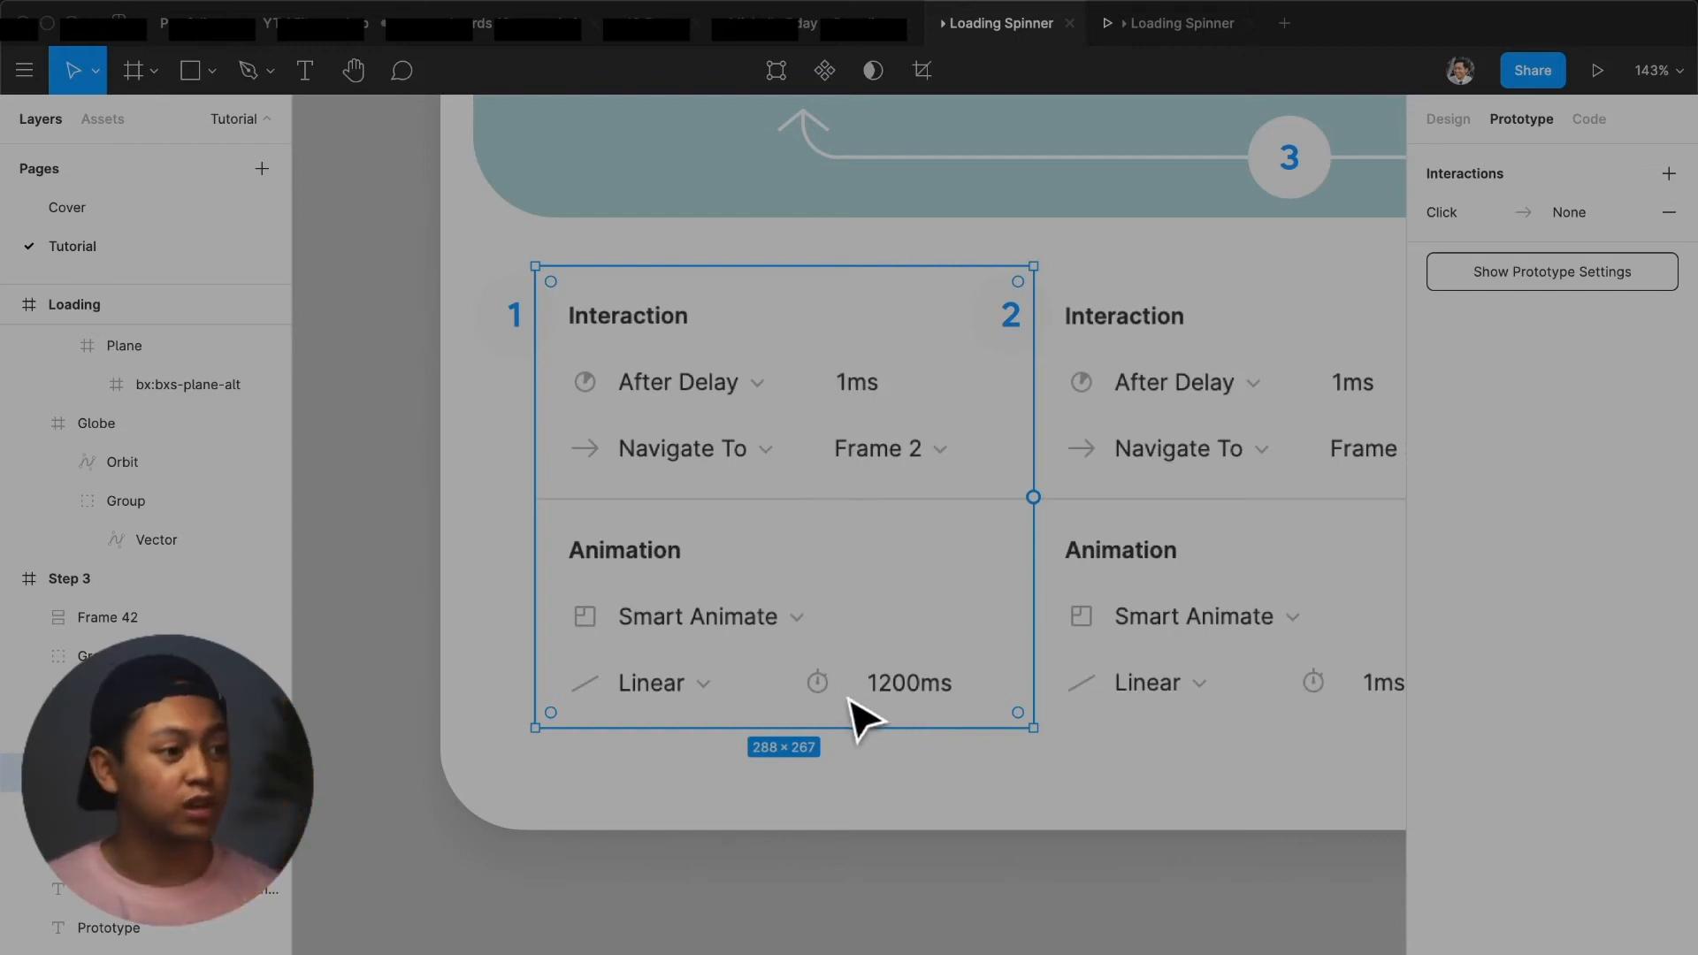
{"action": "scroll", "coordinate": [853, 713], "scroll_direction": "right", "scroll_amount": 8}
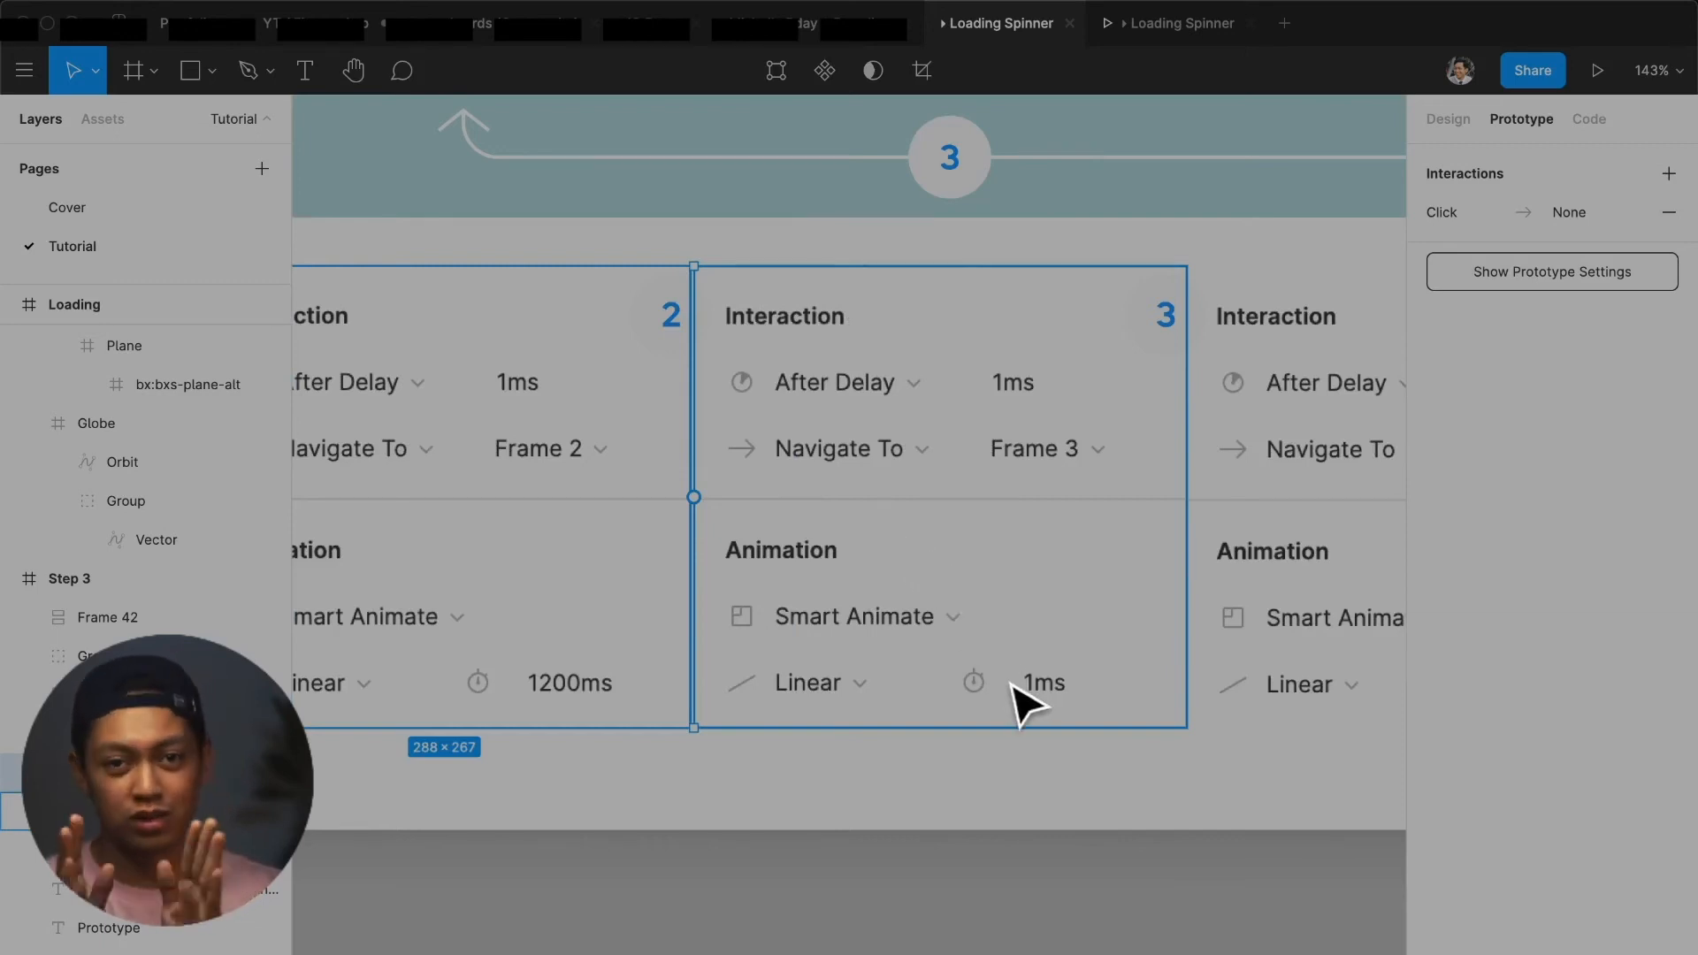
{"action": "scroll", "coordinate": [1025, 698], "scroll_direction": "up", "scroll_amount": 10}
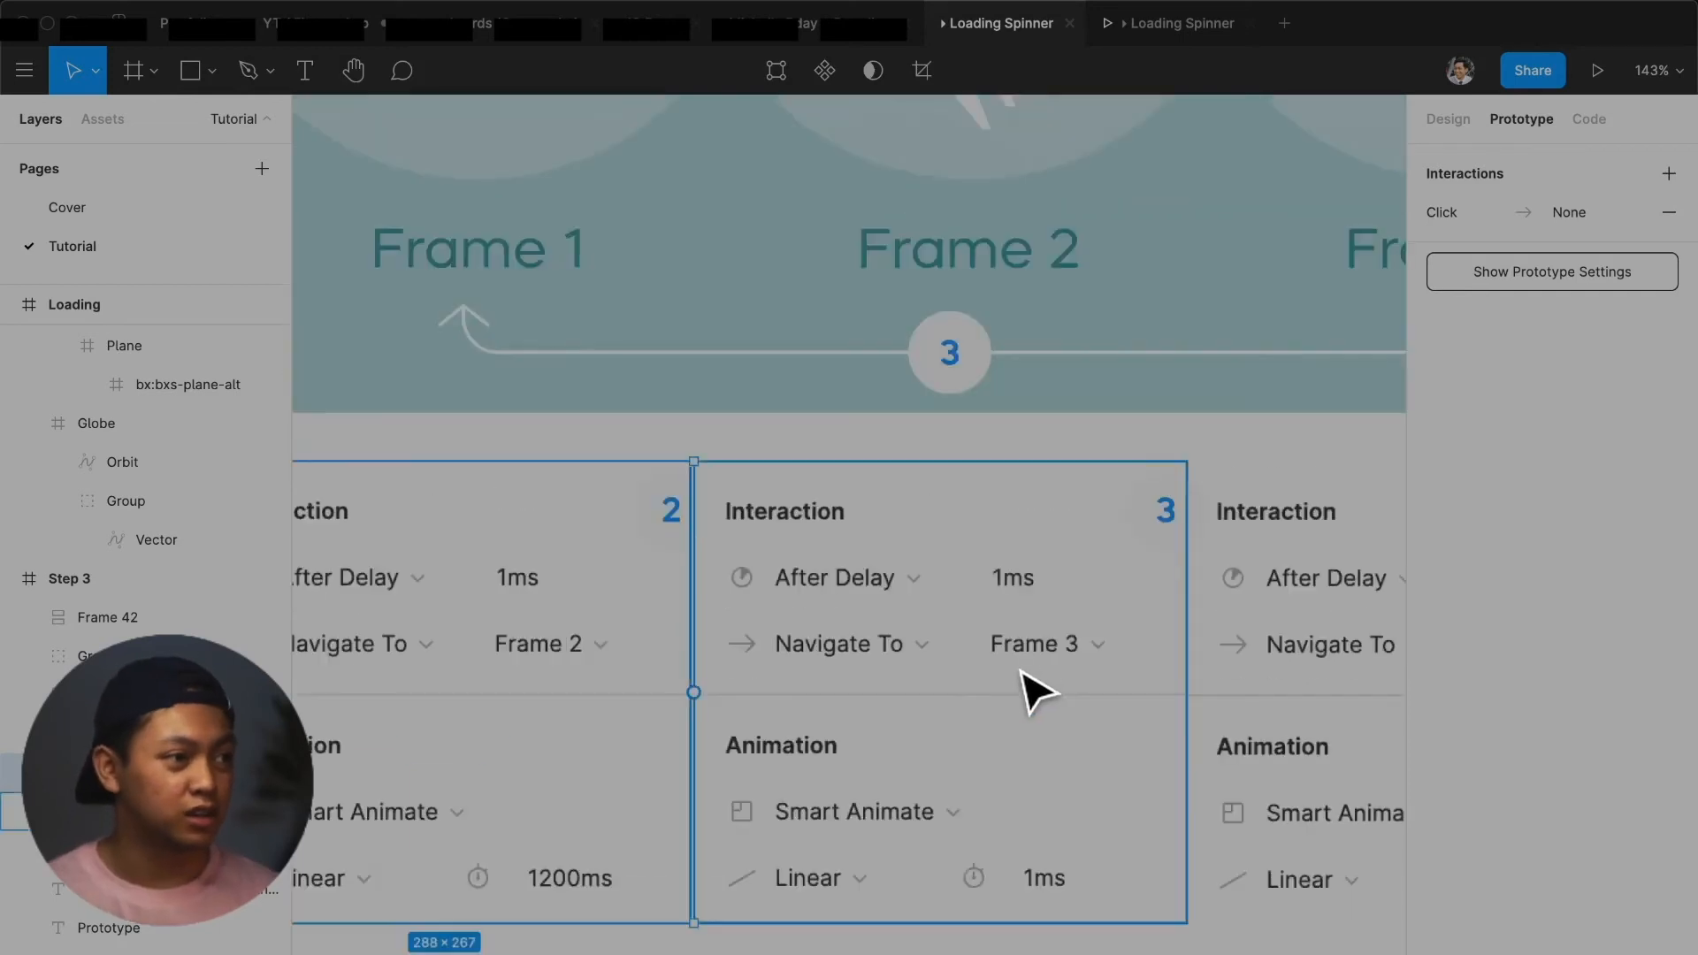
{"action": "scroll", "coordinate": [625, 682], "scroll_direction": "right", "scroll_amount": 3}
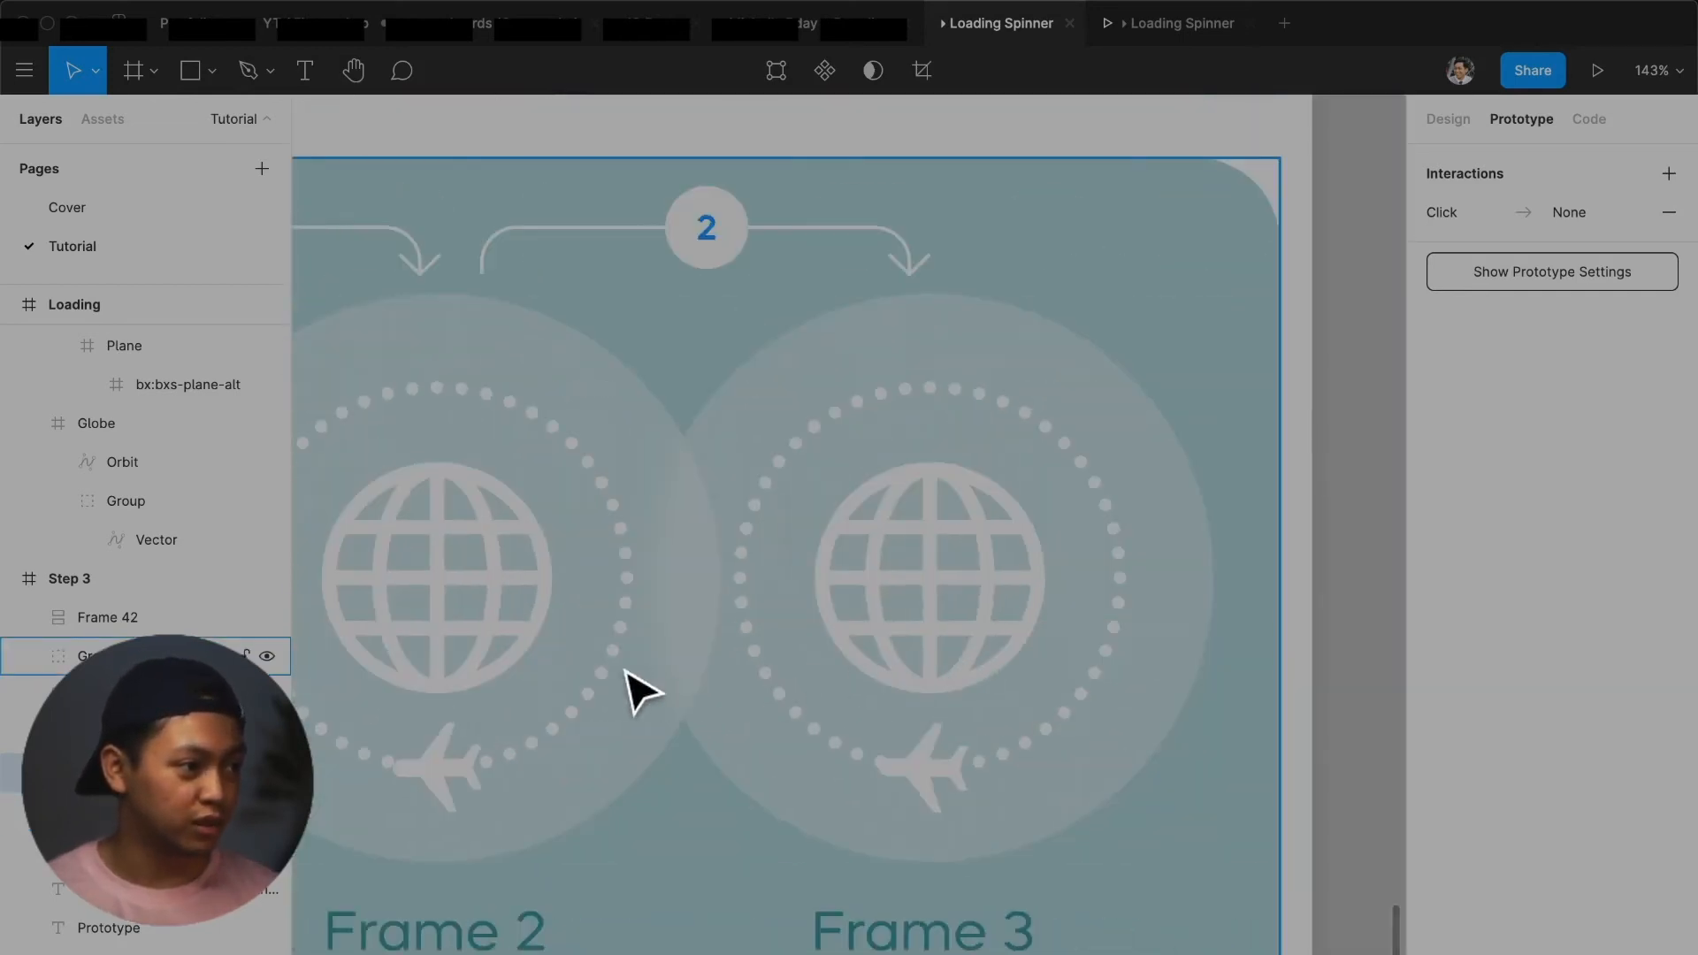
{"action": "scroll", "coordinate": [587, 675], "scroll_direction": "left", "scroll_amount": 3}
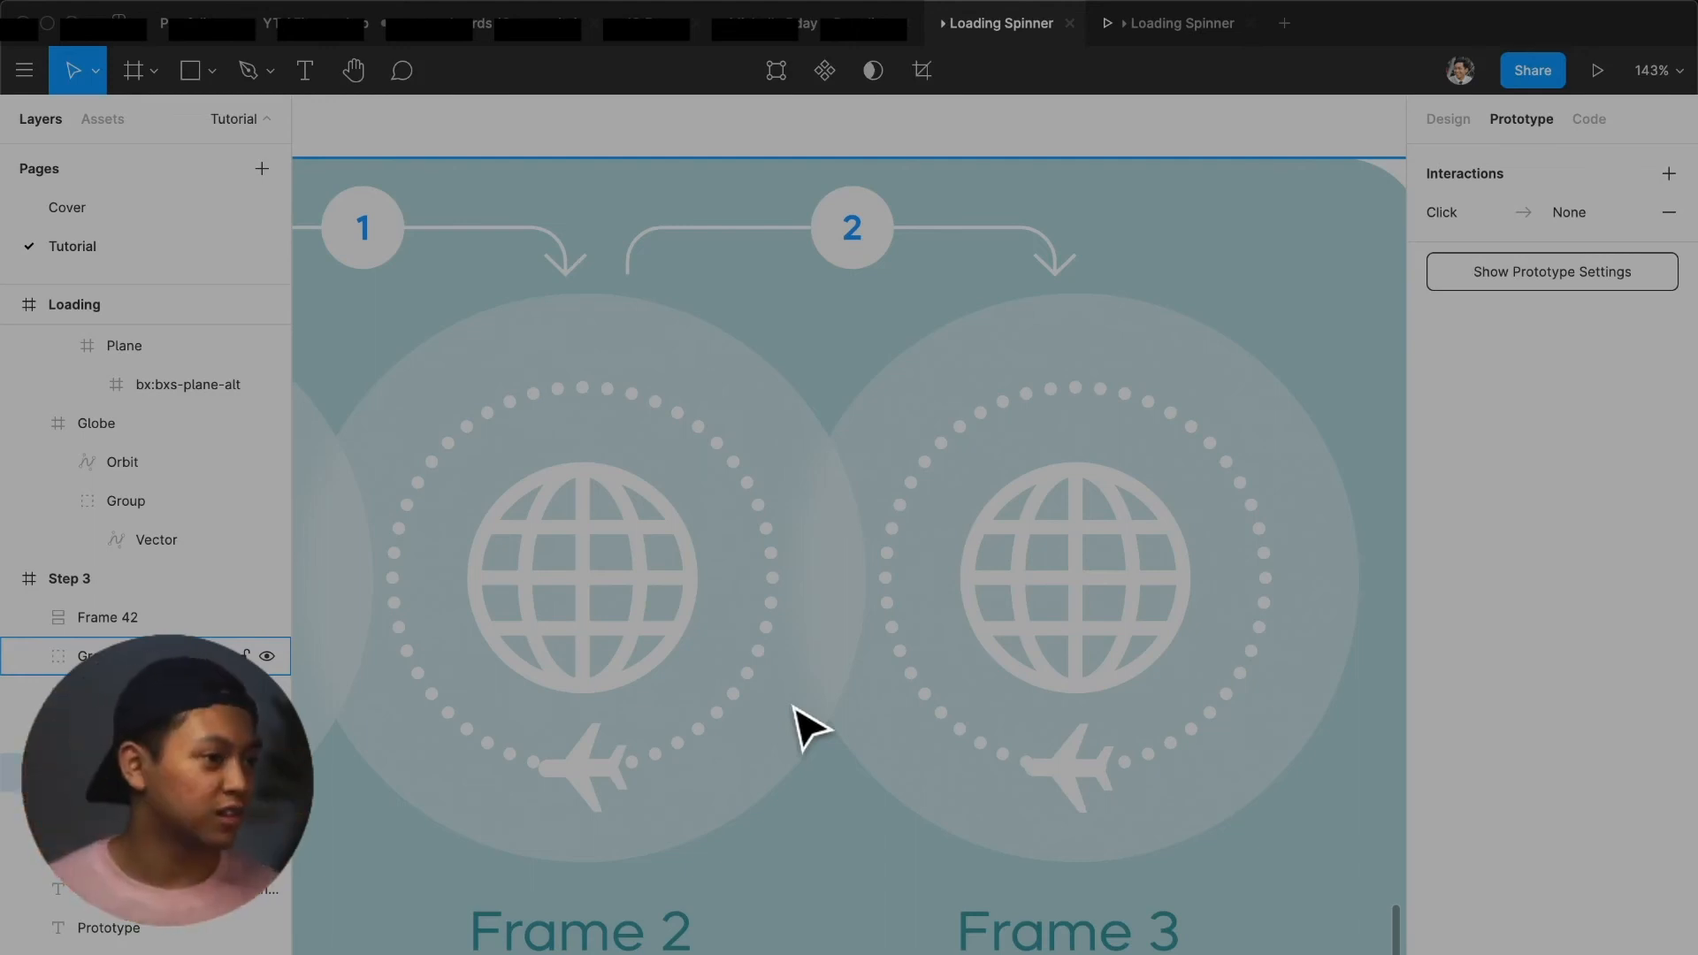
Examine transition 3 in the Step 3 card's frame diagram and its Interaction and Animation settings
{"action": "scroll", "coordinate": [856, 648], "scroll_direction": "down", "scroll_amount": 5}
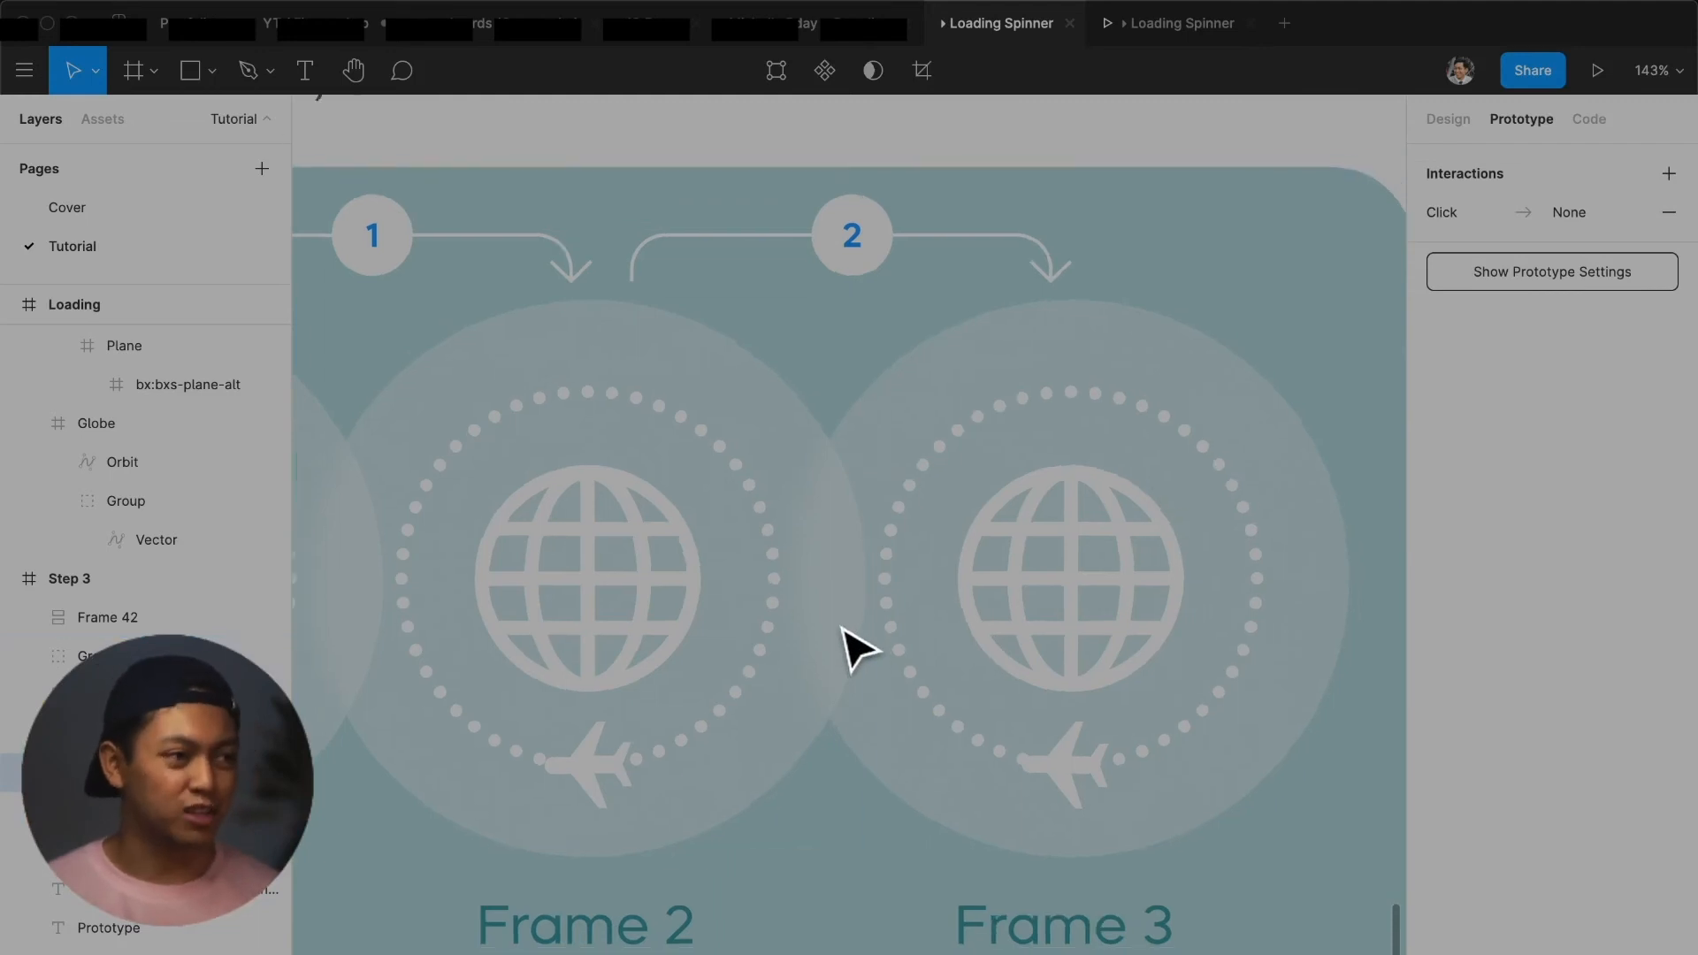
{"action": "scroll", "coordinate": [856, 650], "scroll_direction": "down", "scroll_amount": 2}
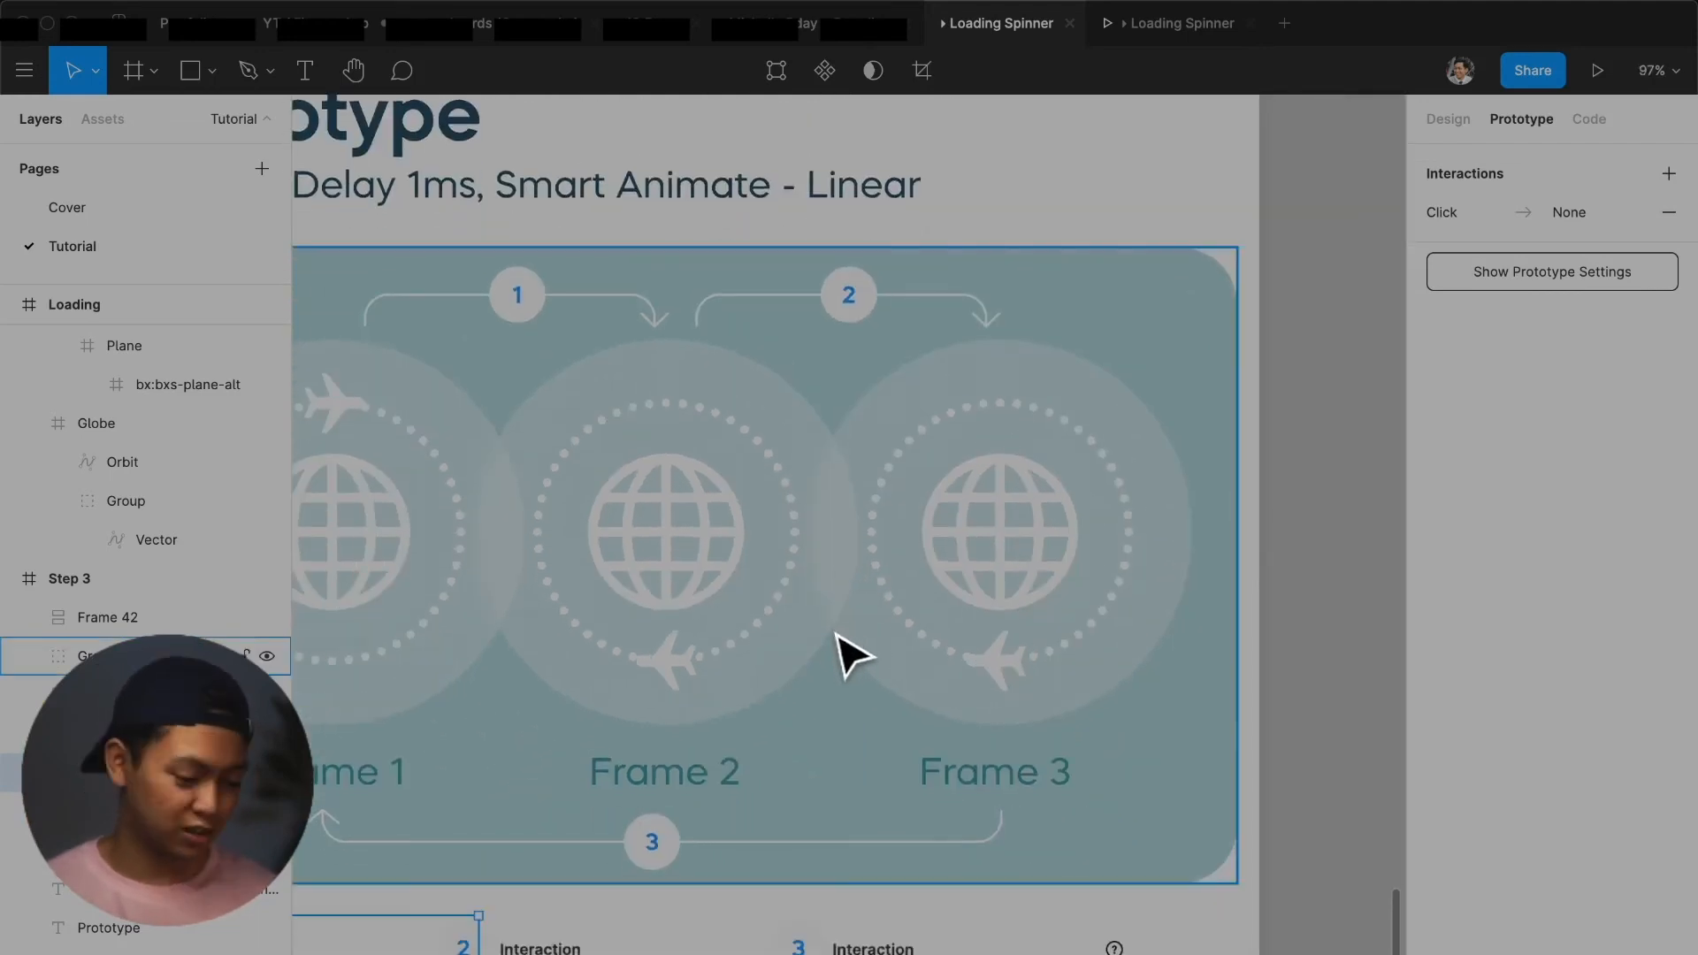
{"action": "scroll", "coordinate": [840, 716], "scroll_direction": "down", "scroll_amount": 5}
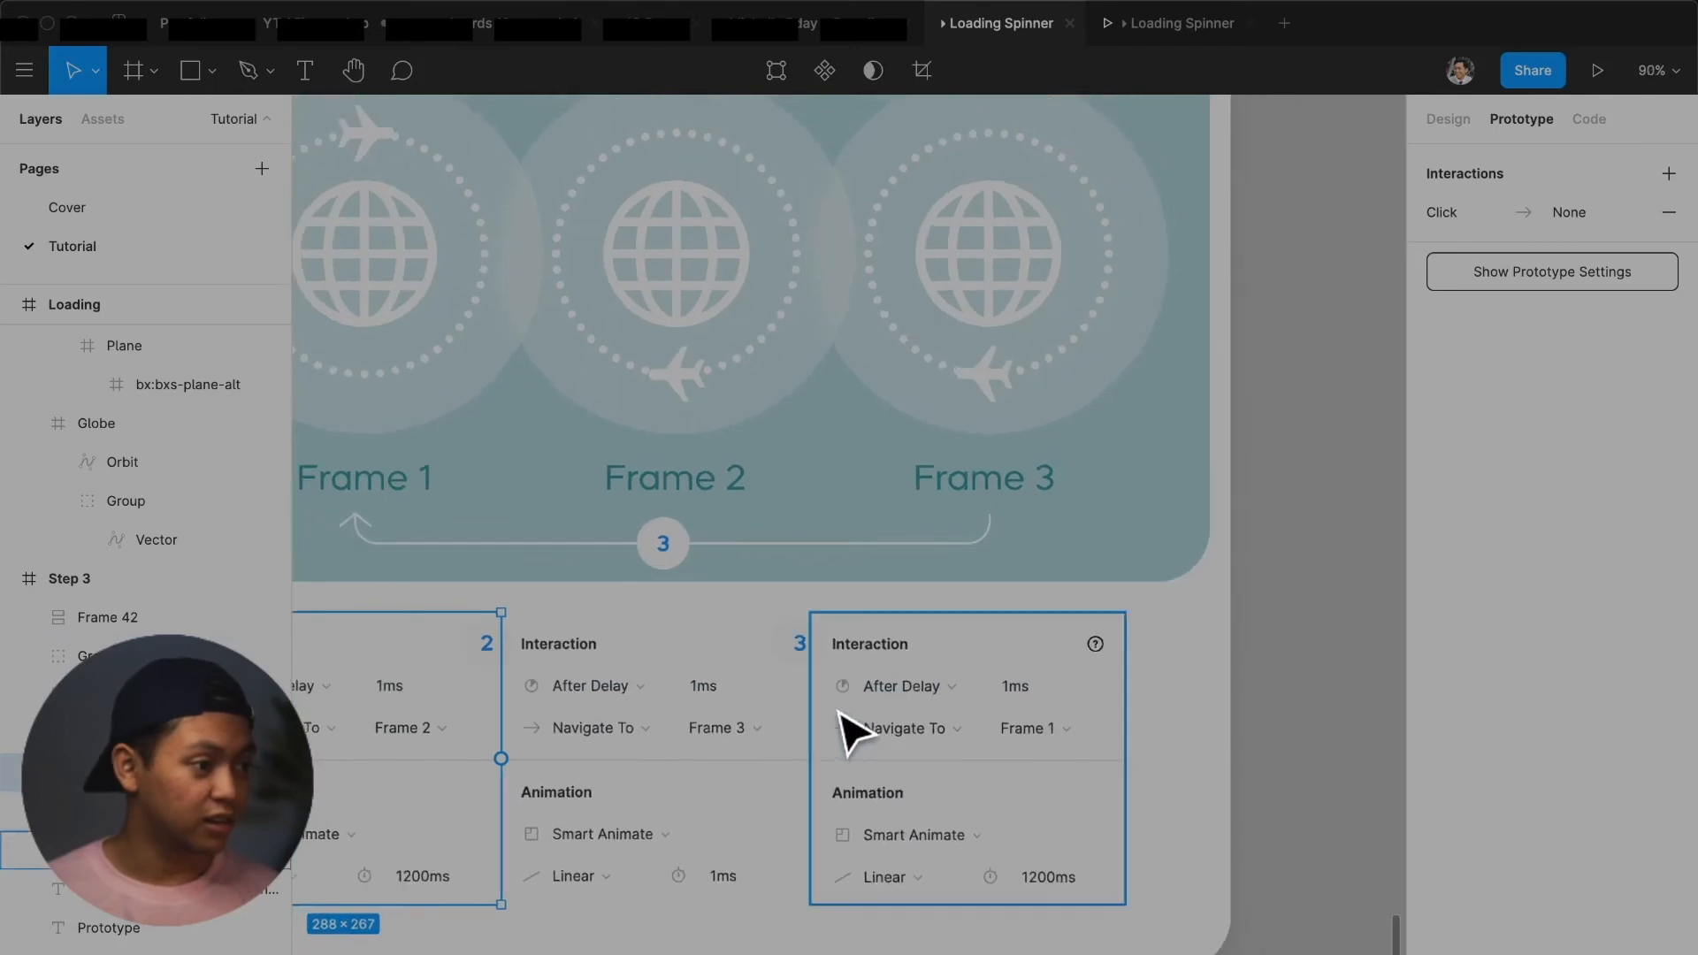
{"action": "scroll", "coordinate": [839, 711], "scroll_direction": "down", "scroll_amount": 4}
Link Frame 1 to Frame 2 with a Navigate To interaction triggered After Delay of 1 ms
{"action": "scroll", "coordinate": [844, 729], "scroll_direction": "up", "scroll_amount": 10}
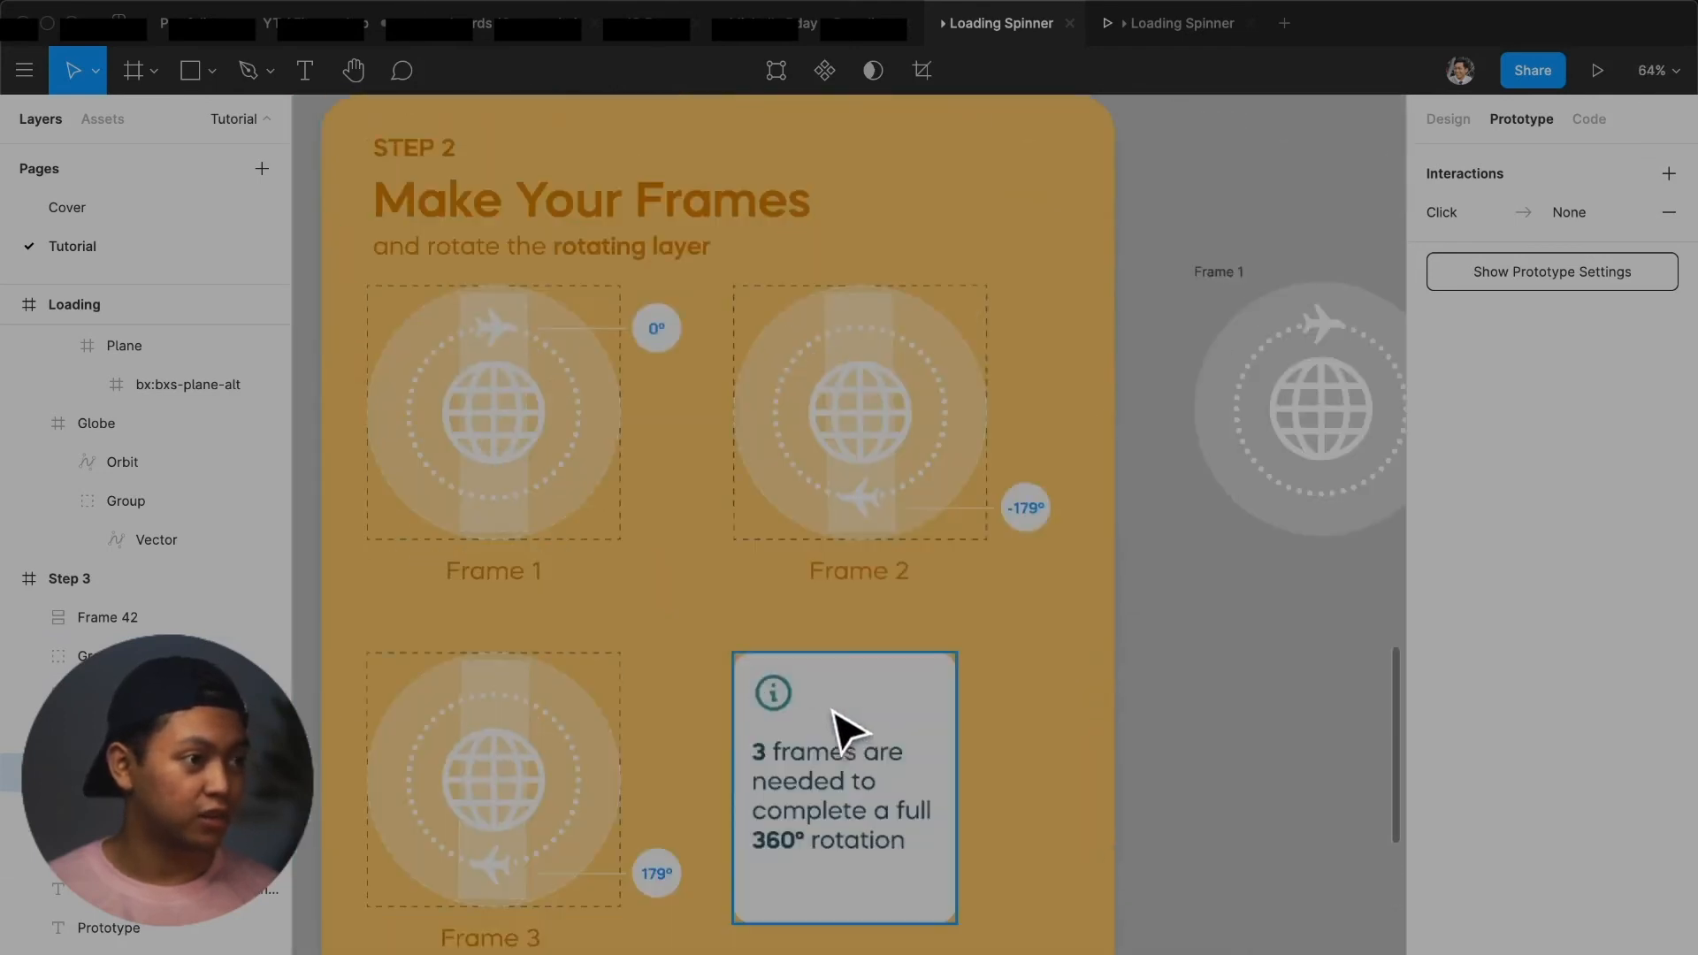
{"action": "scroll", "coordinate": [844, 729], "scroll_direction": "up", "scroll_amount": 5}
{"action": "scroll", "coordinate": [844, 730], "scroll_direction": "right", "scroll_amount": 3}
{"action": "left_click", "coordinate": [900, 412]}
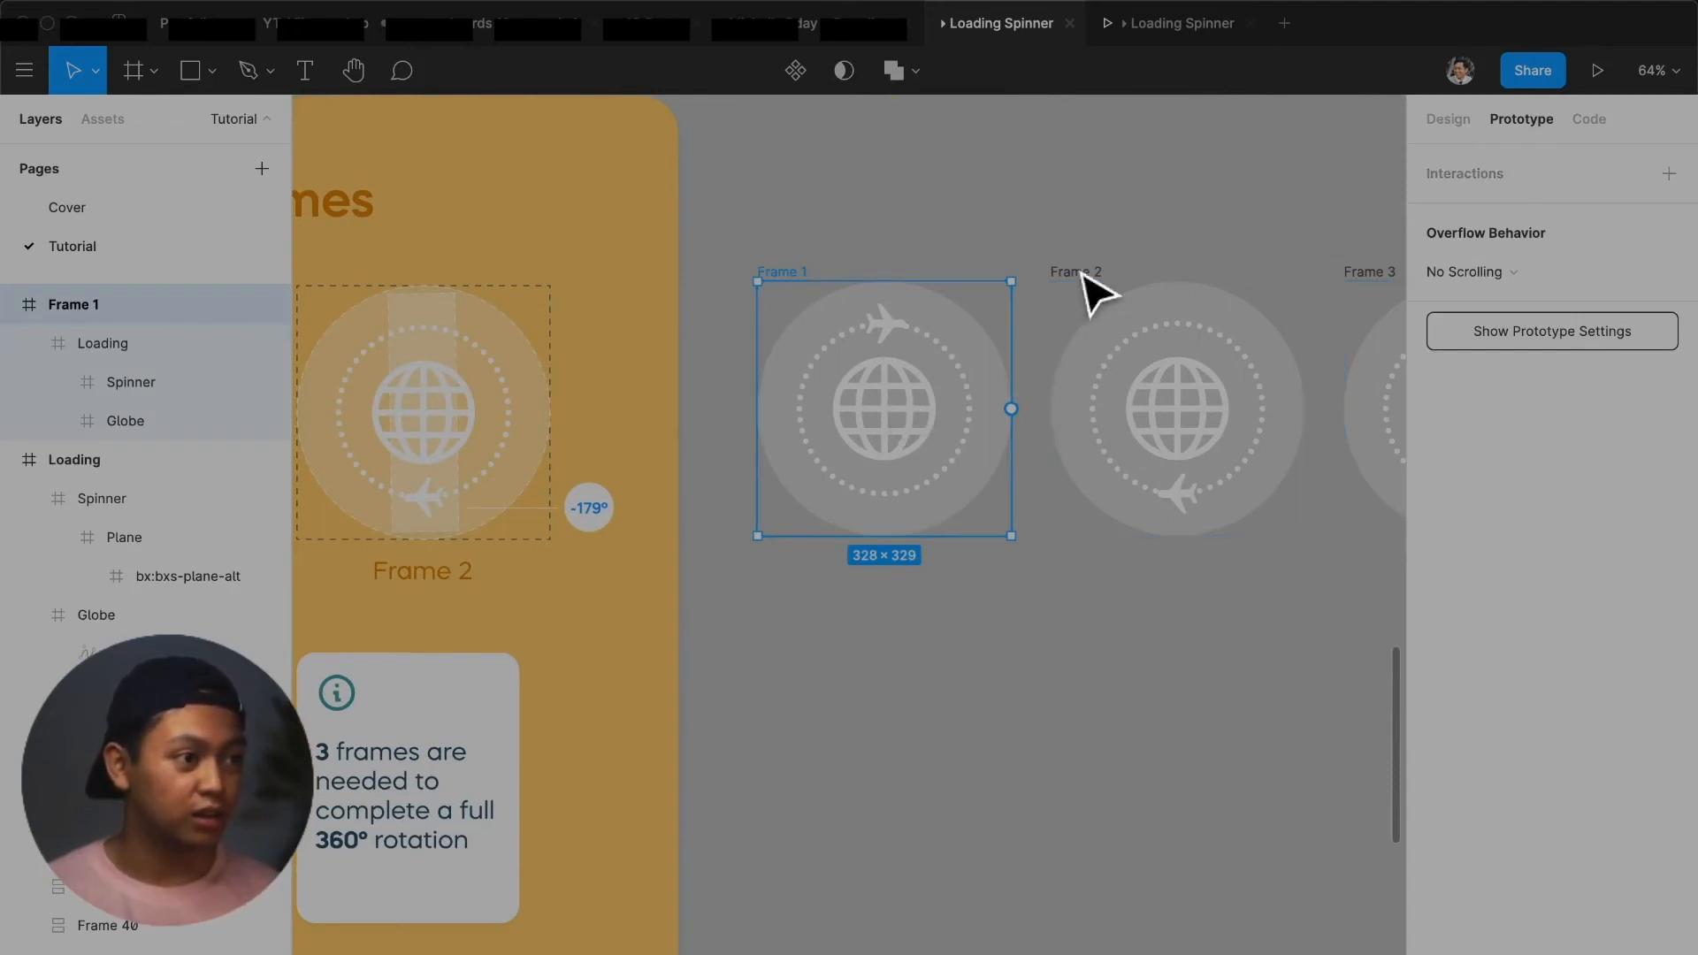
{"action": "left_click_drag", "start_coordinate": [1011, 409], "coordinate": [1103, 407]}
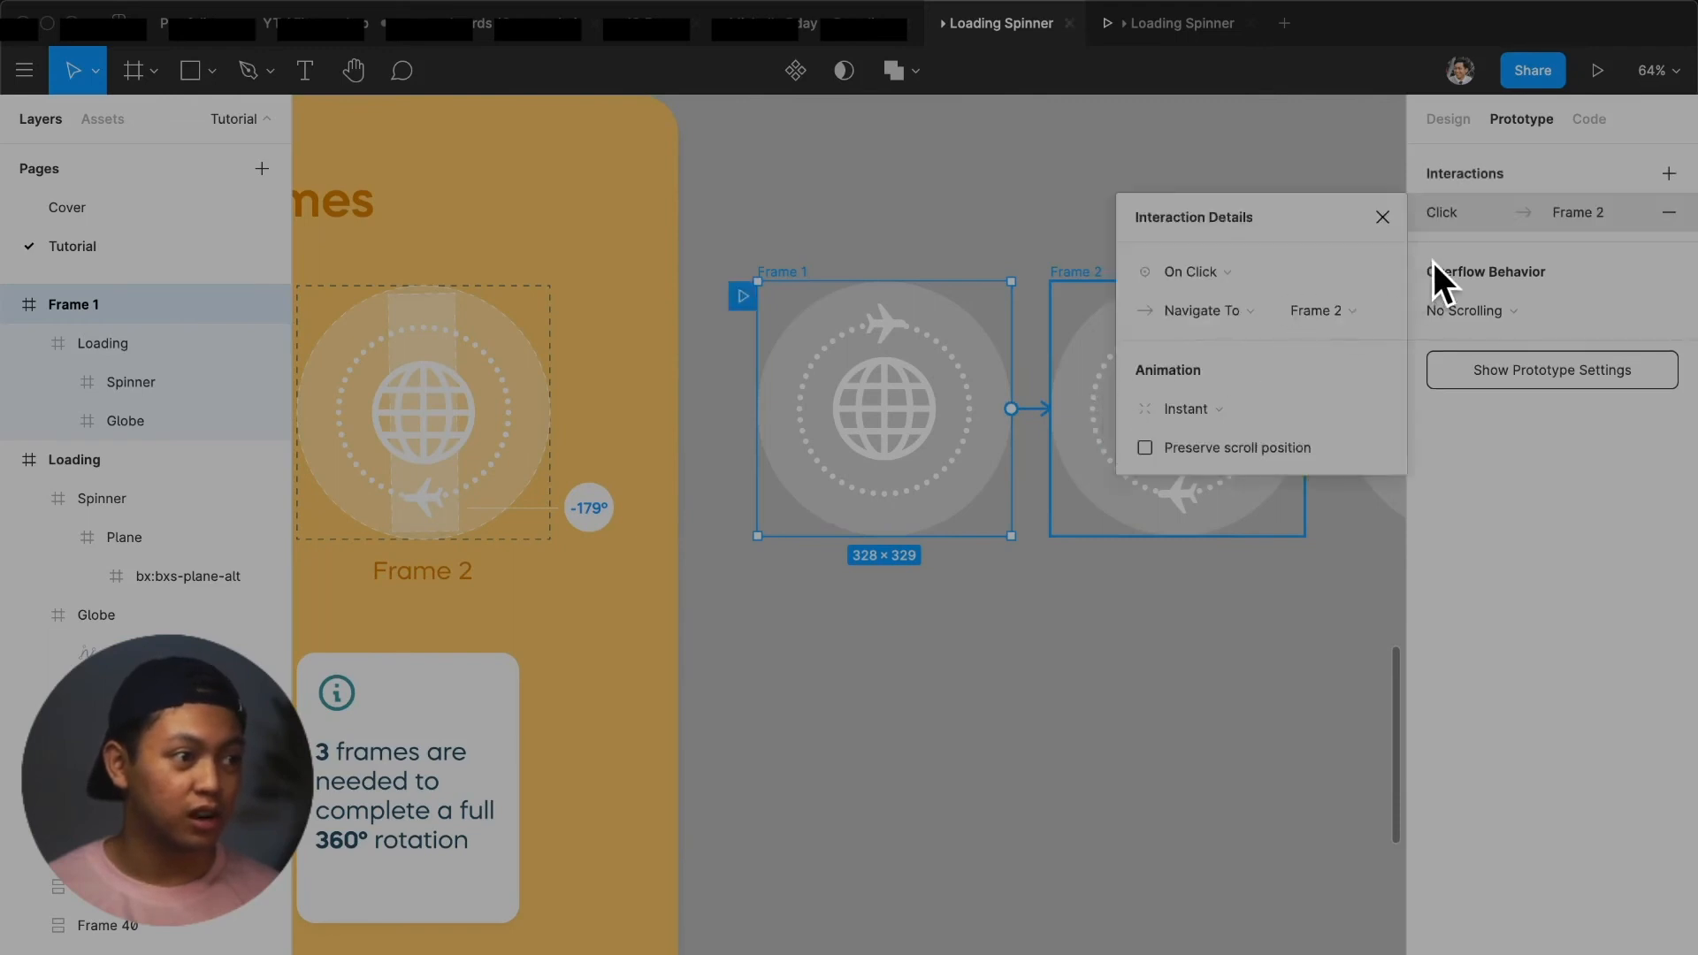
{"action": "left_click", "coordinate": [1236, 270]}
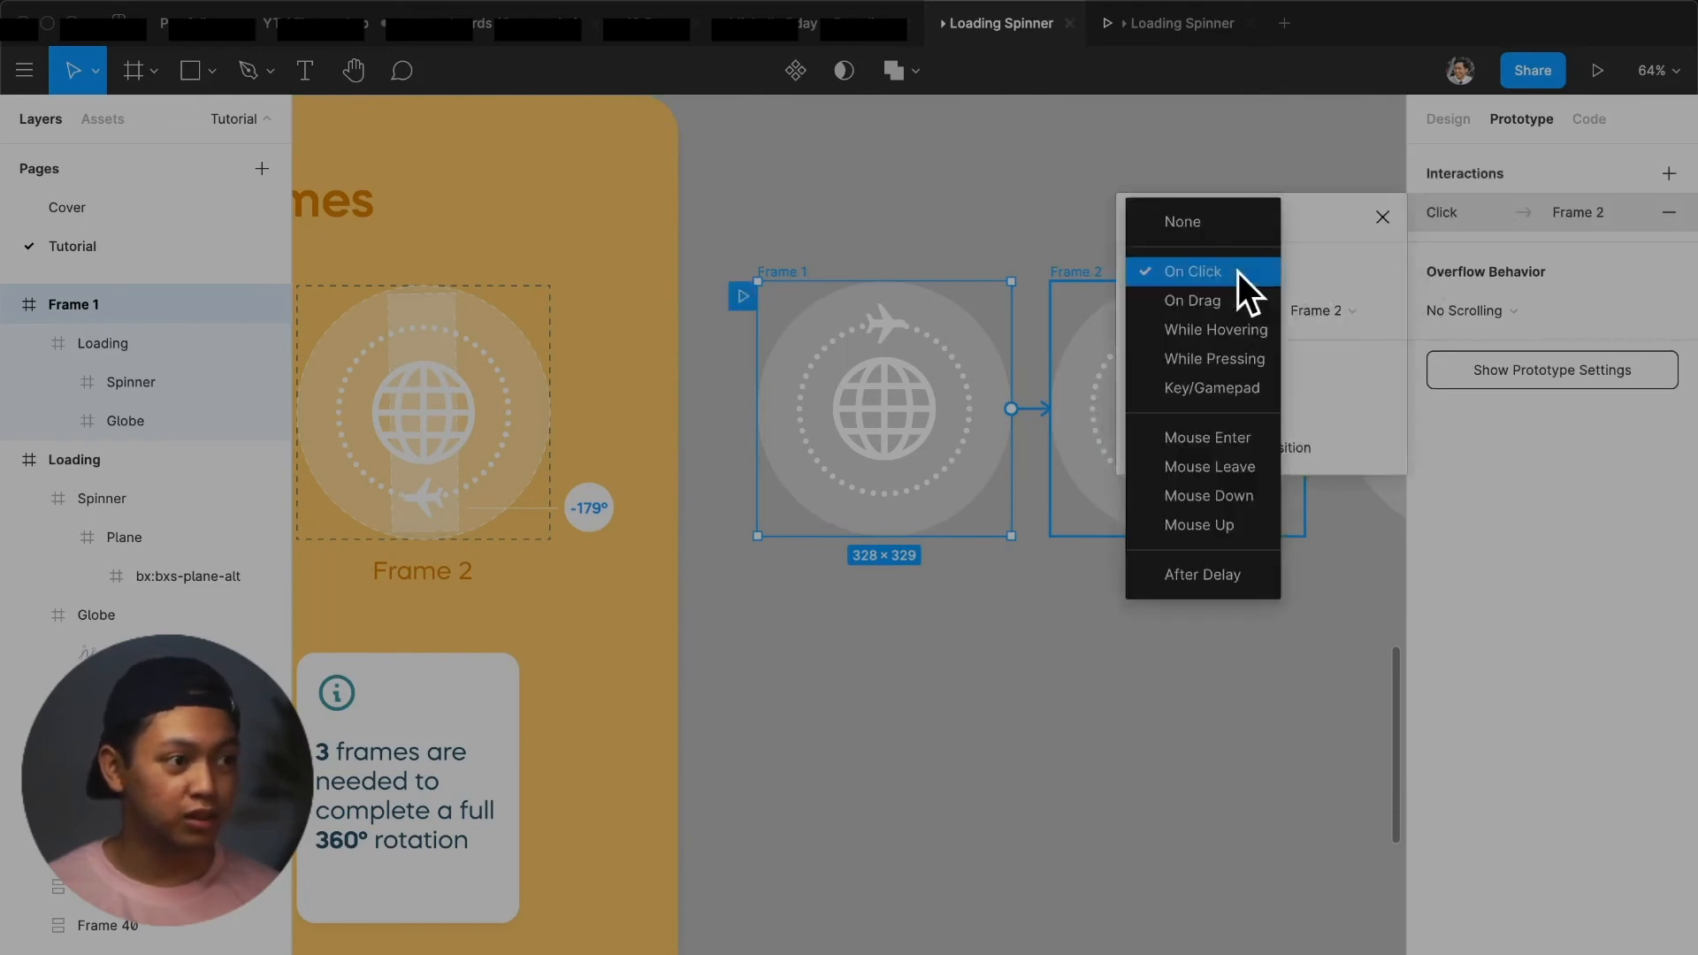
{"action": "left_click", "coordinate": [1206, 581]}
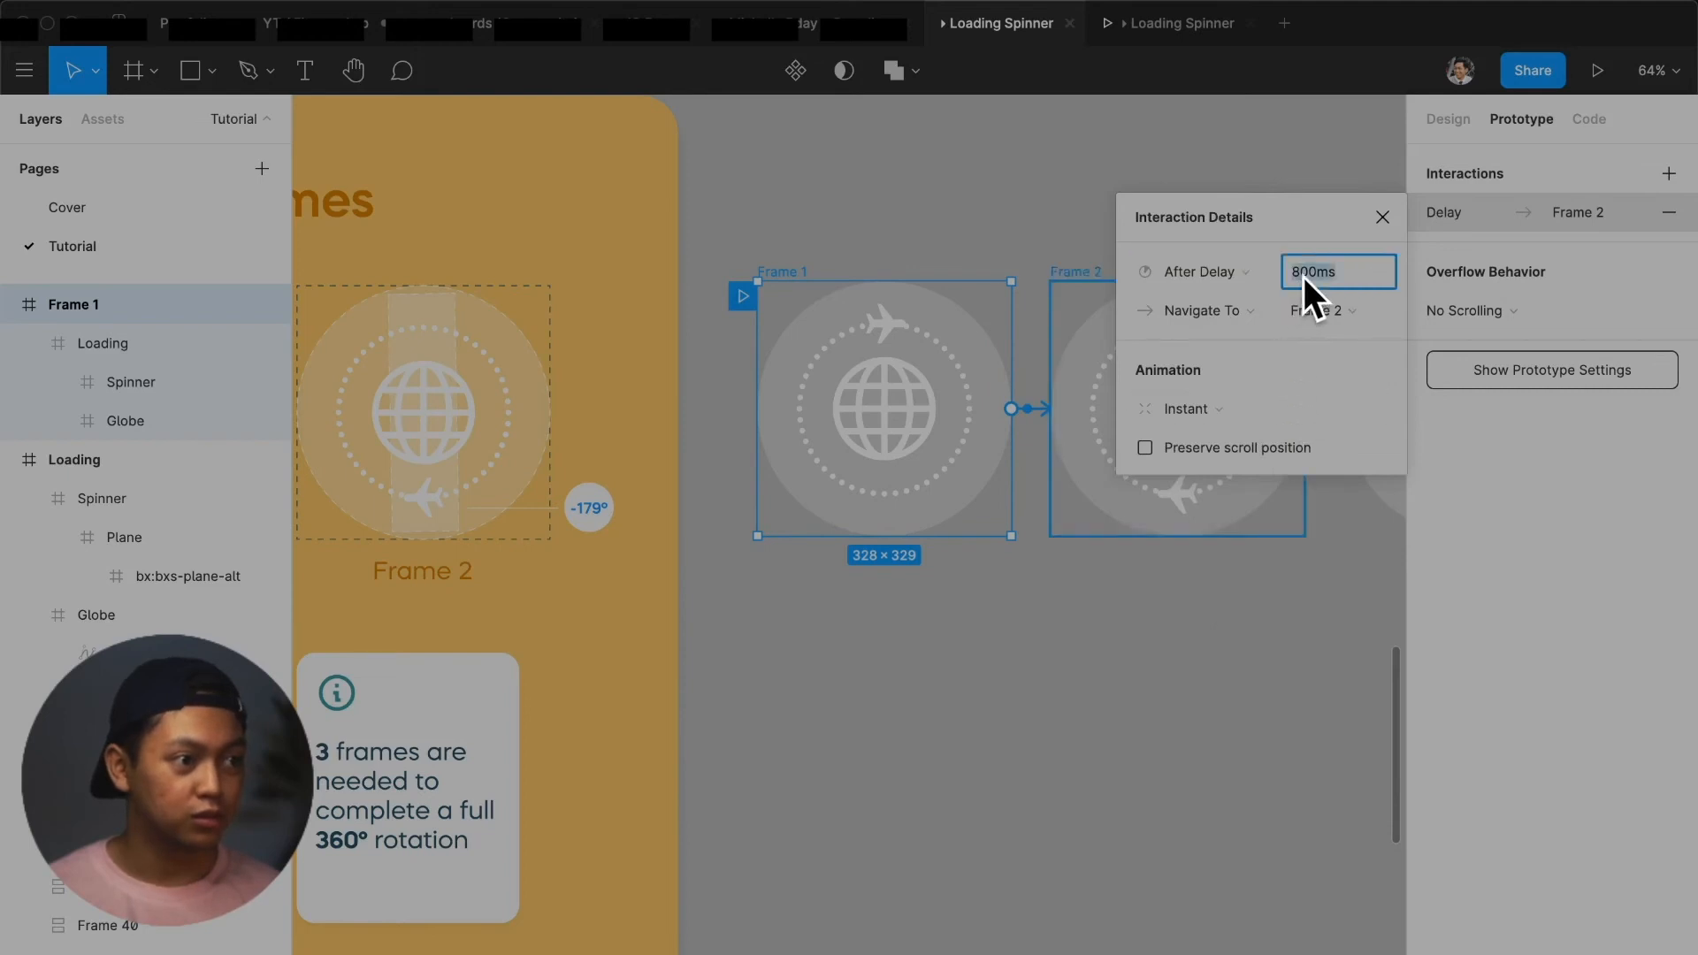
{"action": "type", "text": "1"}
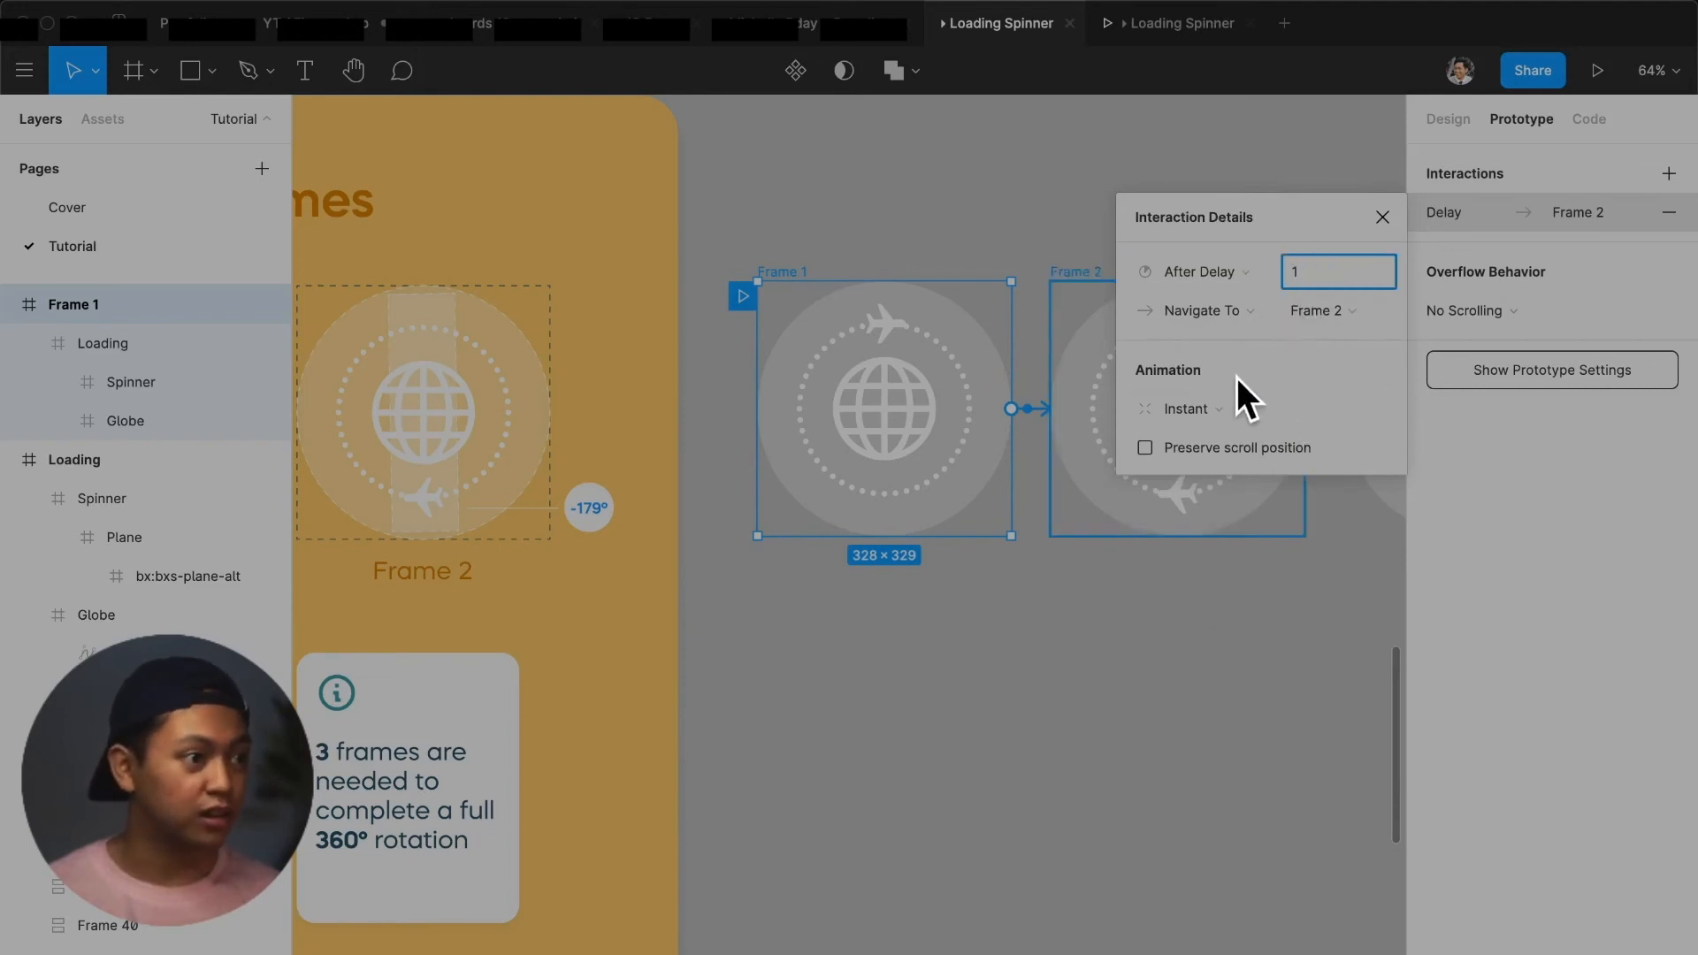
Set the Frame 1 to Frame 2 transition to Smart Animate with Linear easing and a 1200 ms duration
{"action": "left_click", "coordinate": [1222, 403]}
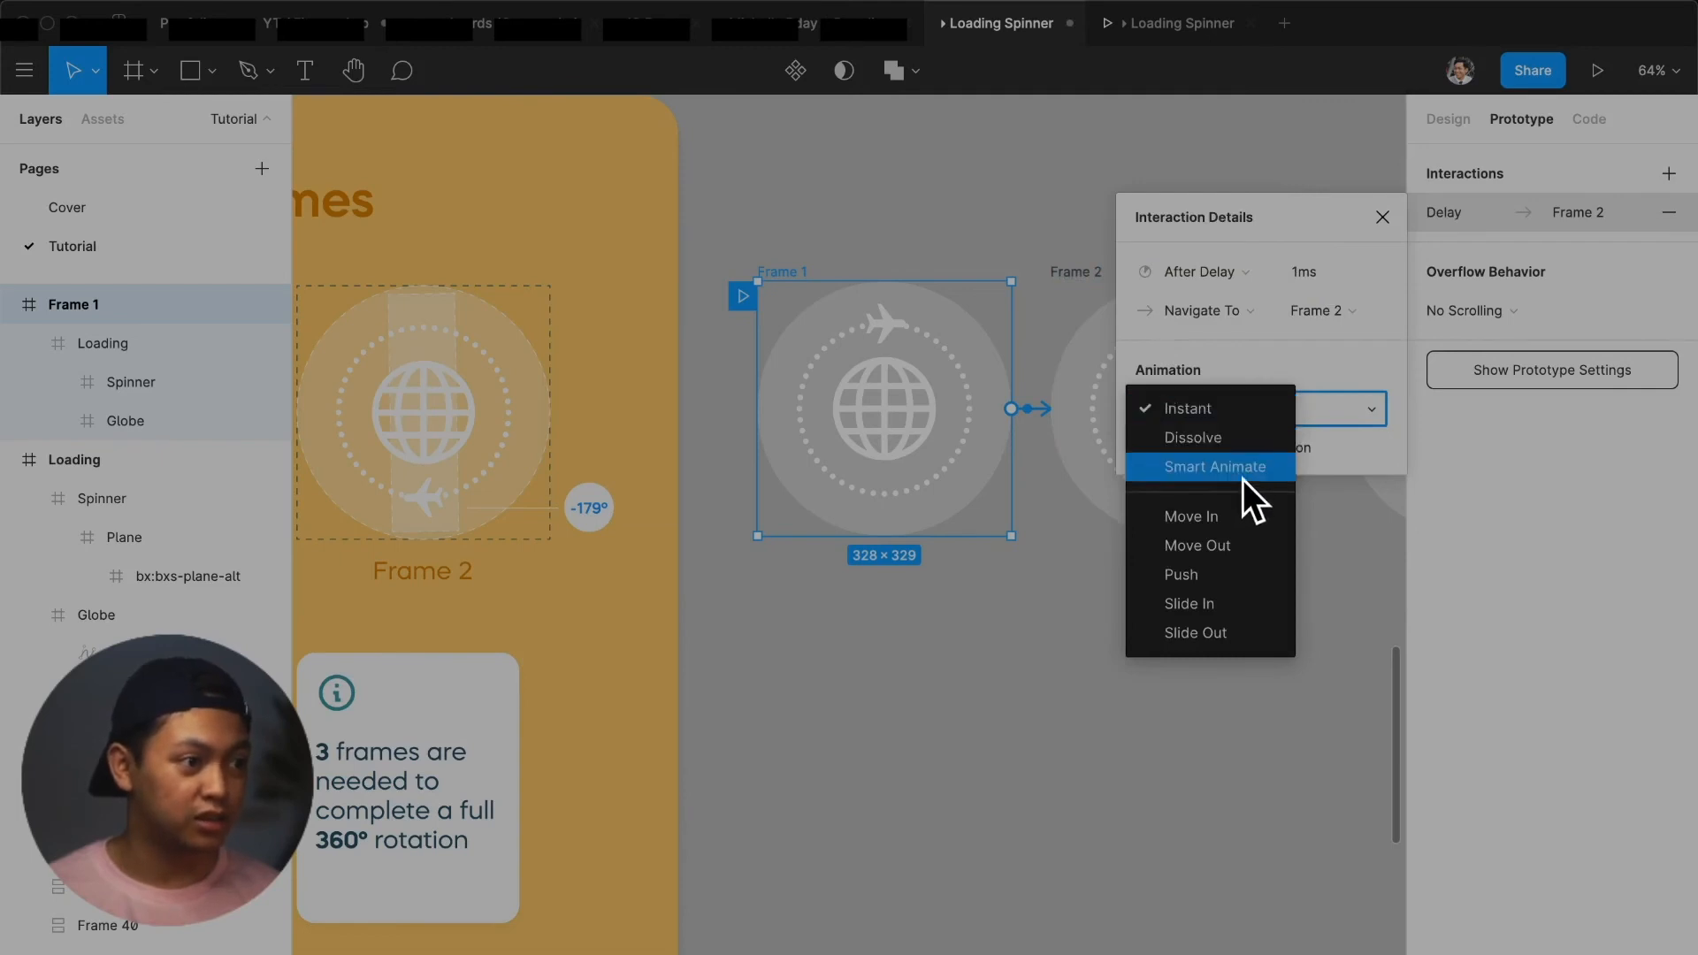
{"action": "left_click", "coordinate": [1246, 469]}
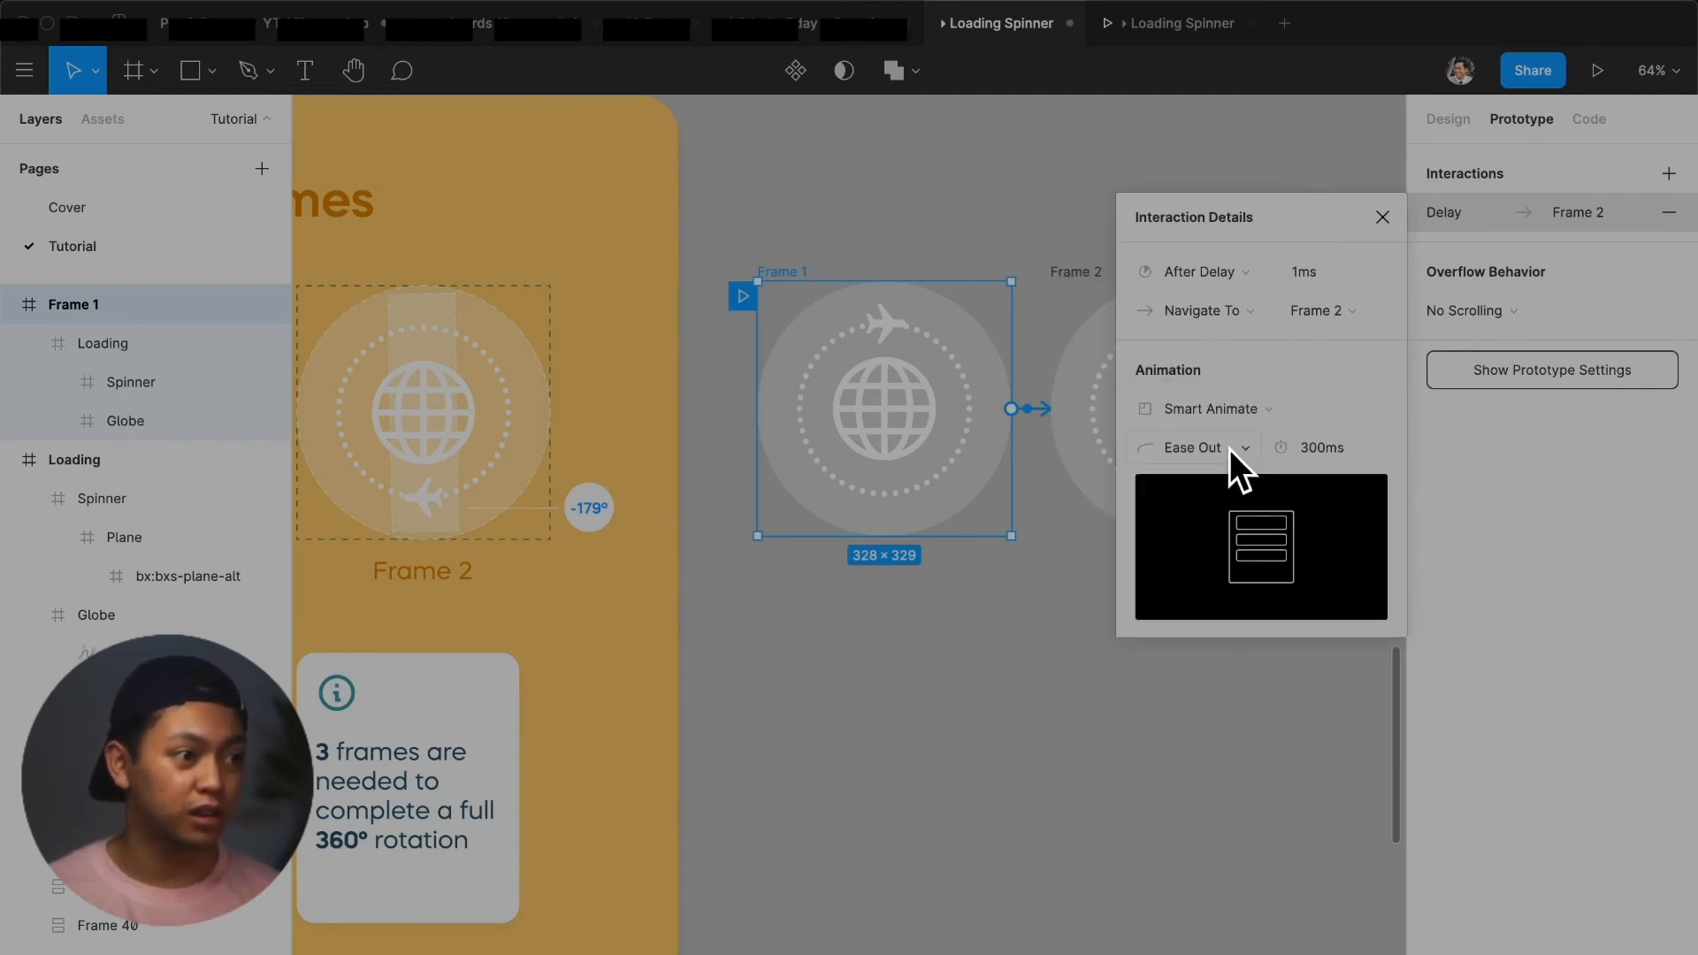
{"action": "left_click", "coordinate": [1231, 447]}
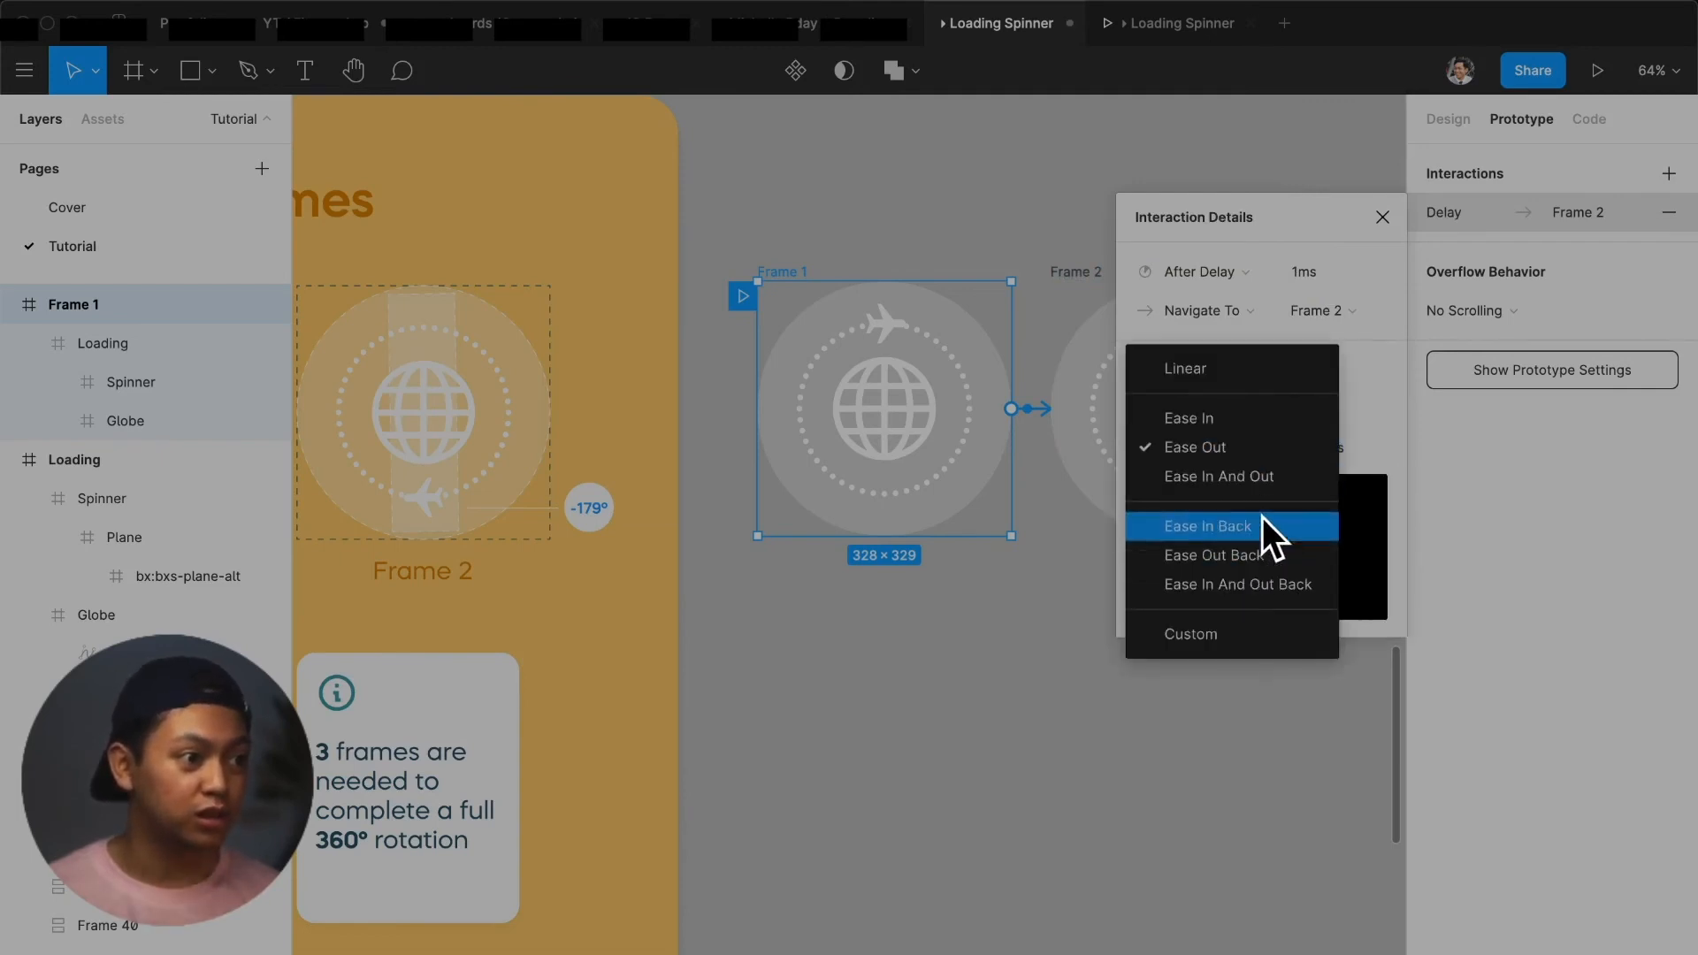
{"action": "left_click", "coordinate": [1259, 377]}
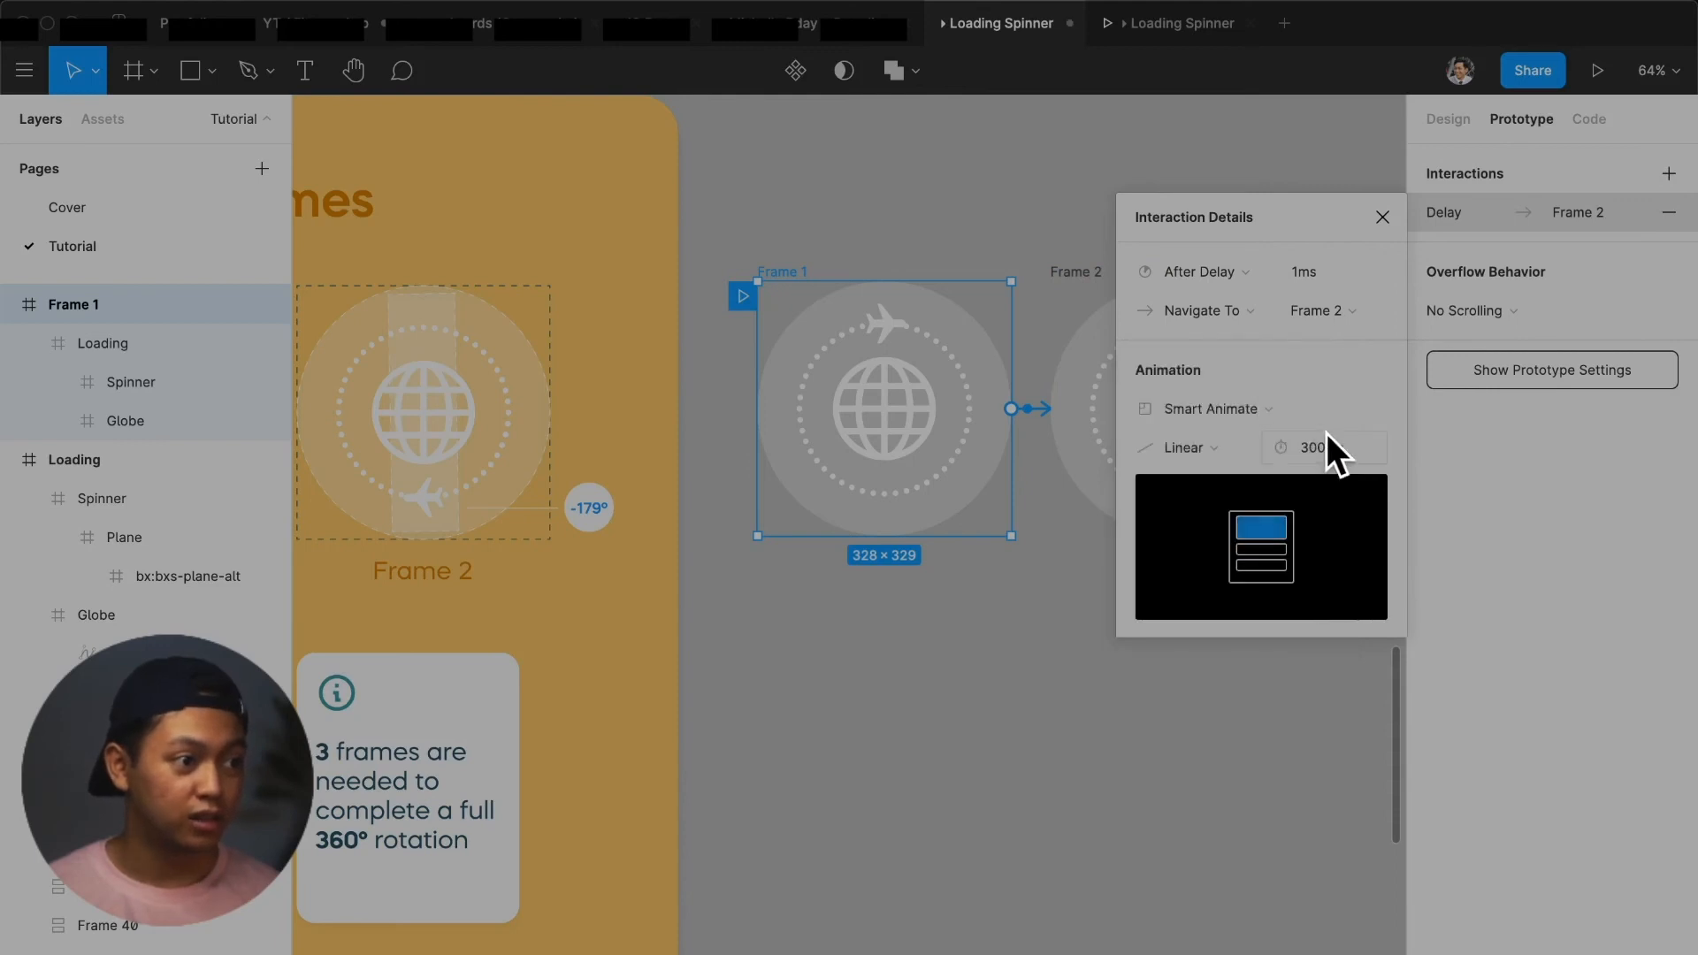
{"action": "type", "text": "1200"}
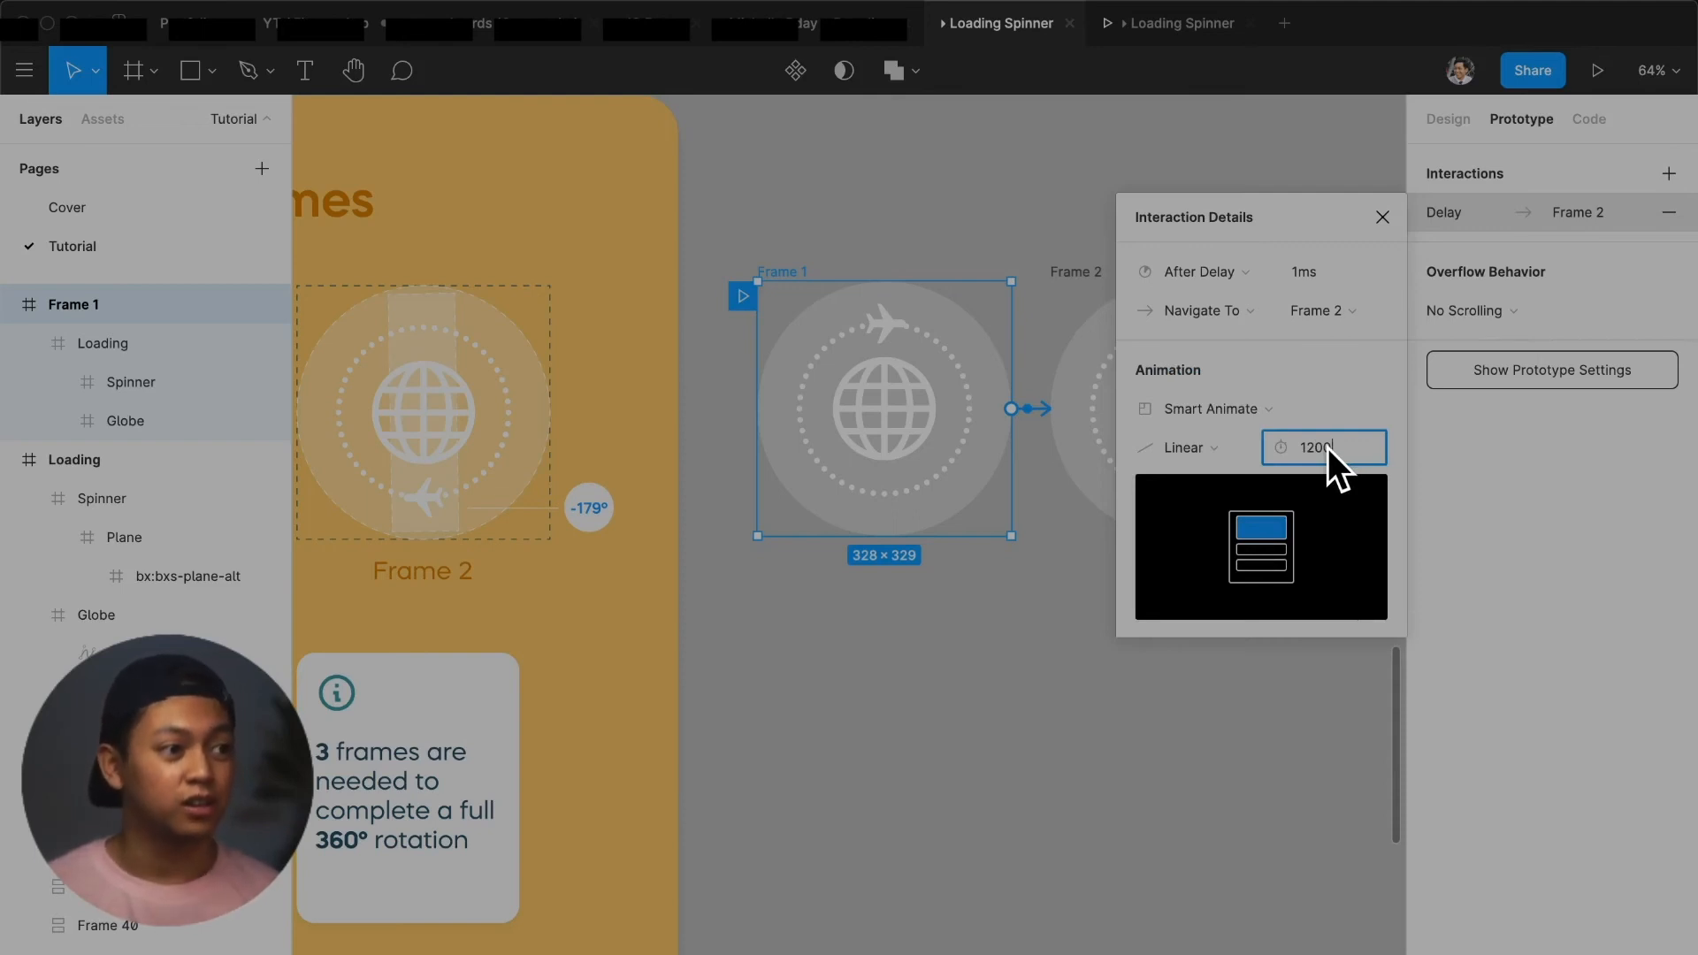
{"action": "key", "text": "Return"}
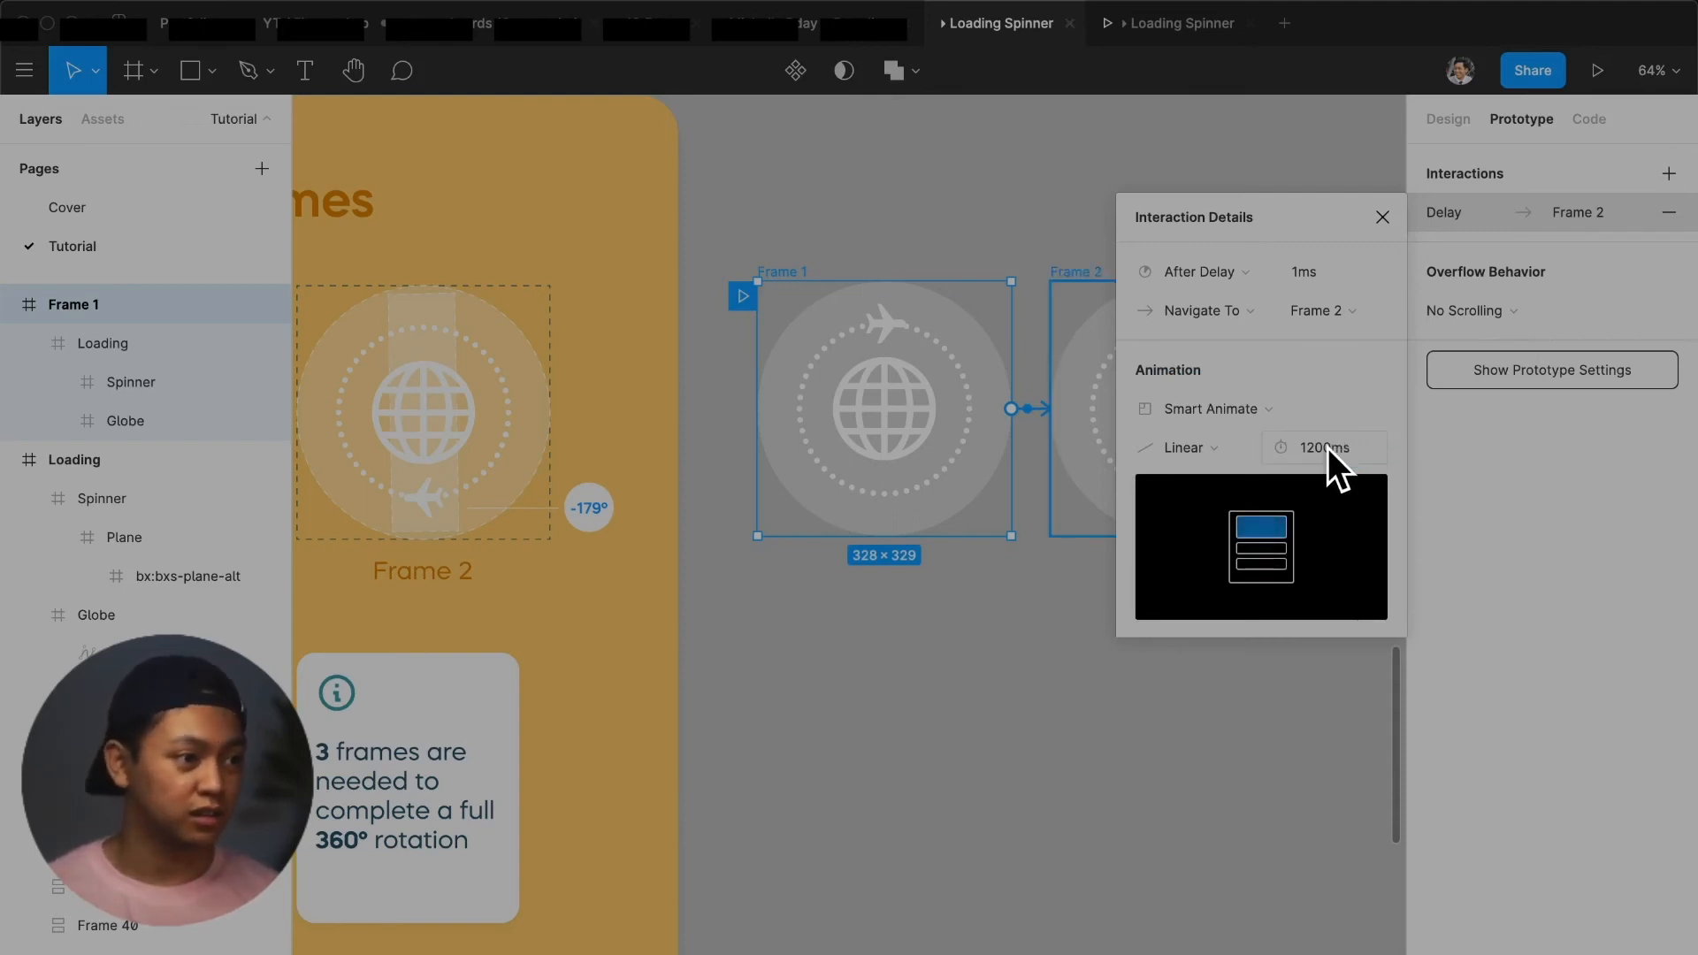
{"action": "left_click", "coordinate": [1079, 595]}
Link Frame 2 to Frame 3 with an After Delay trigger of 1 ms and set the animation duration to 1 ms
{"action": "scroll", "coordinate": [1079, 595], "scroll_direction": "right", "scroll_amount": 5}
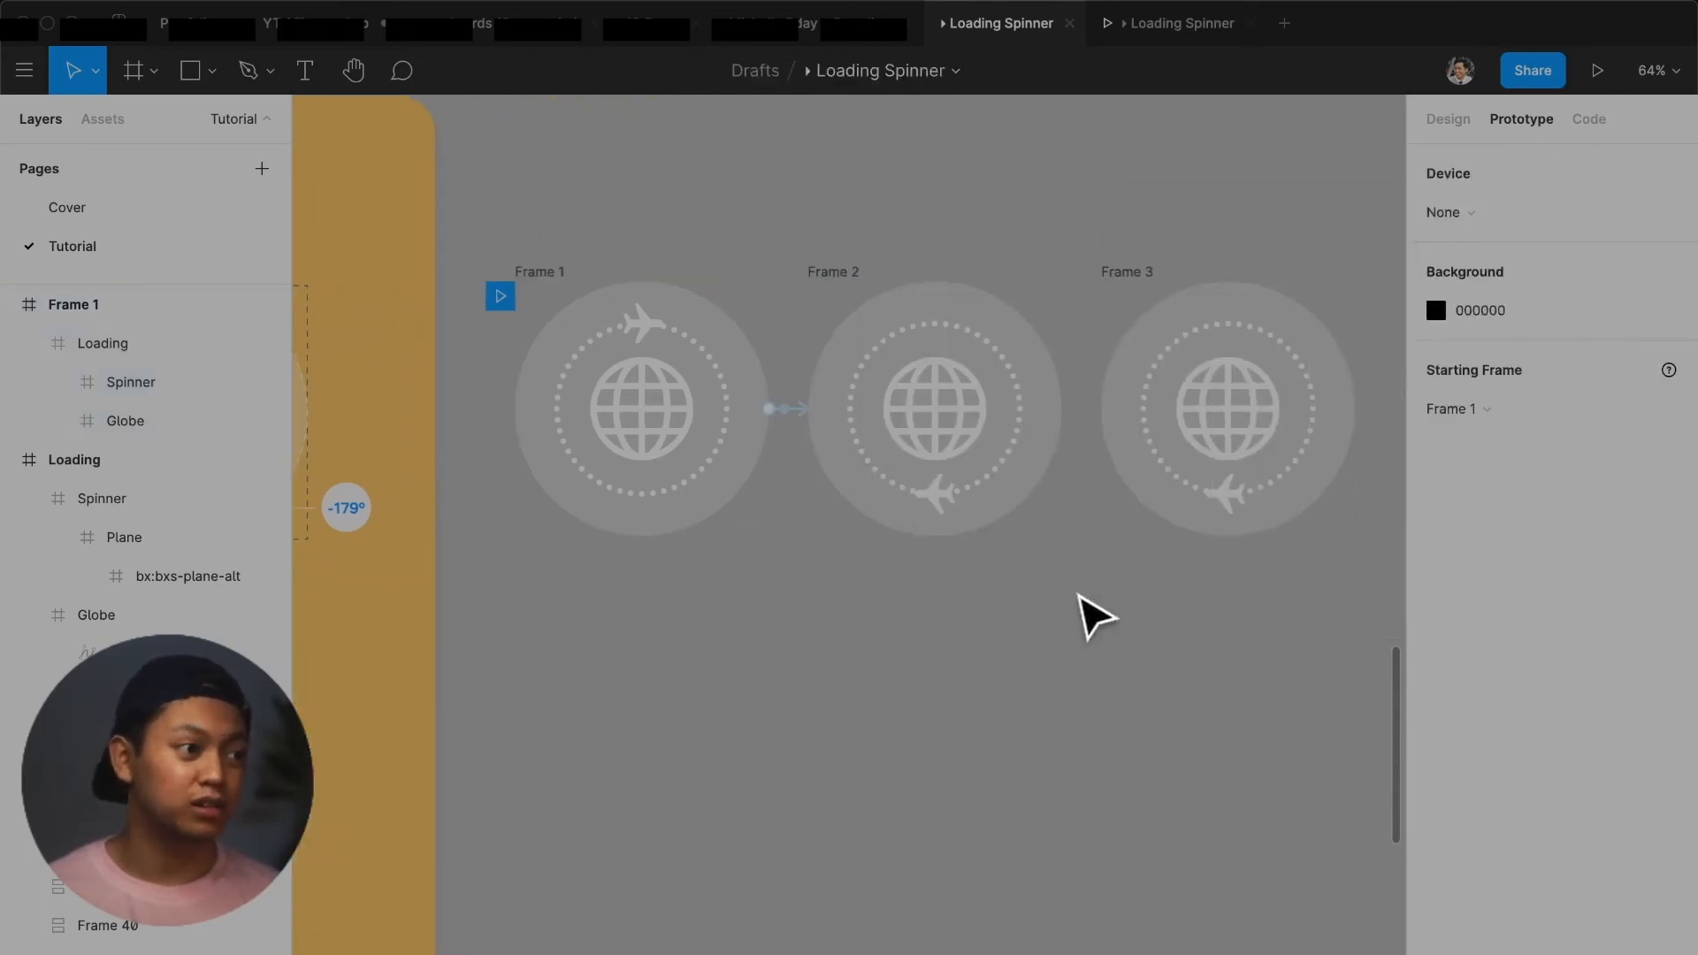
{"action": "left_click", "coordinate": [960, 311]}
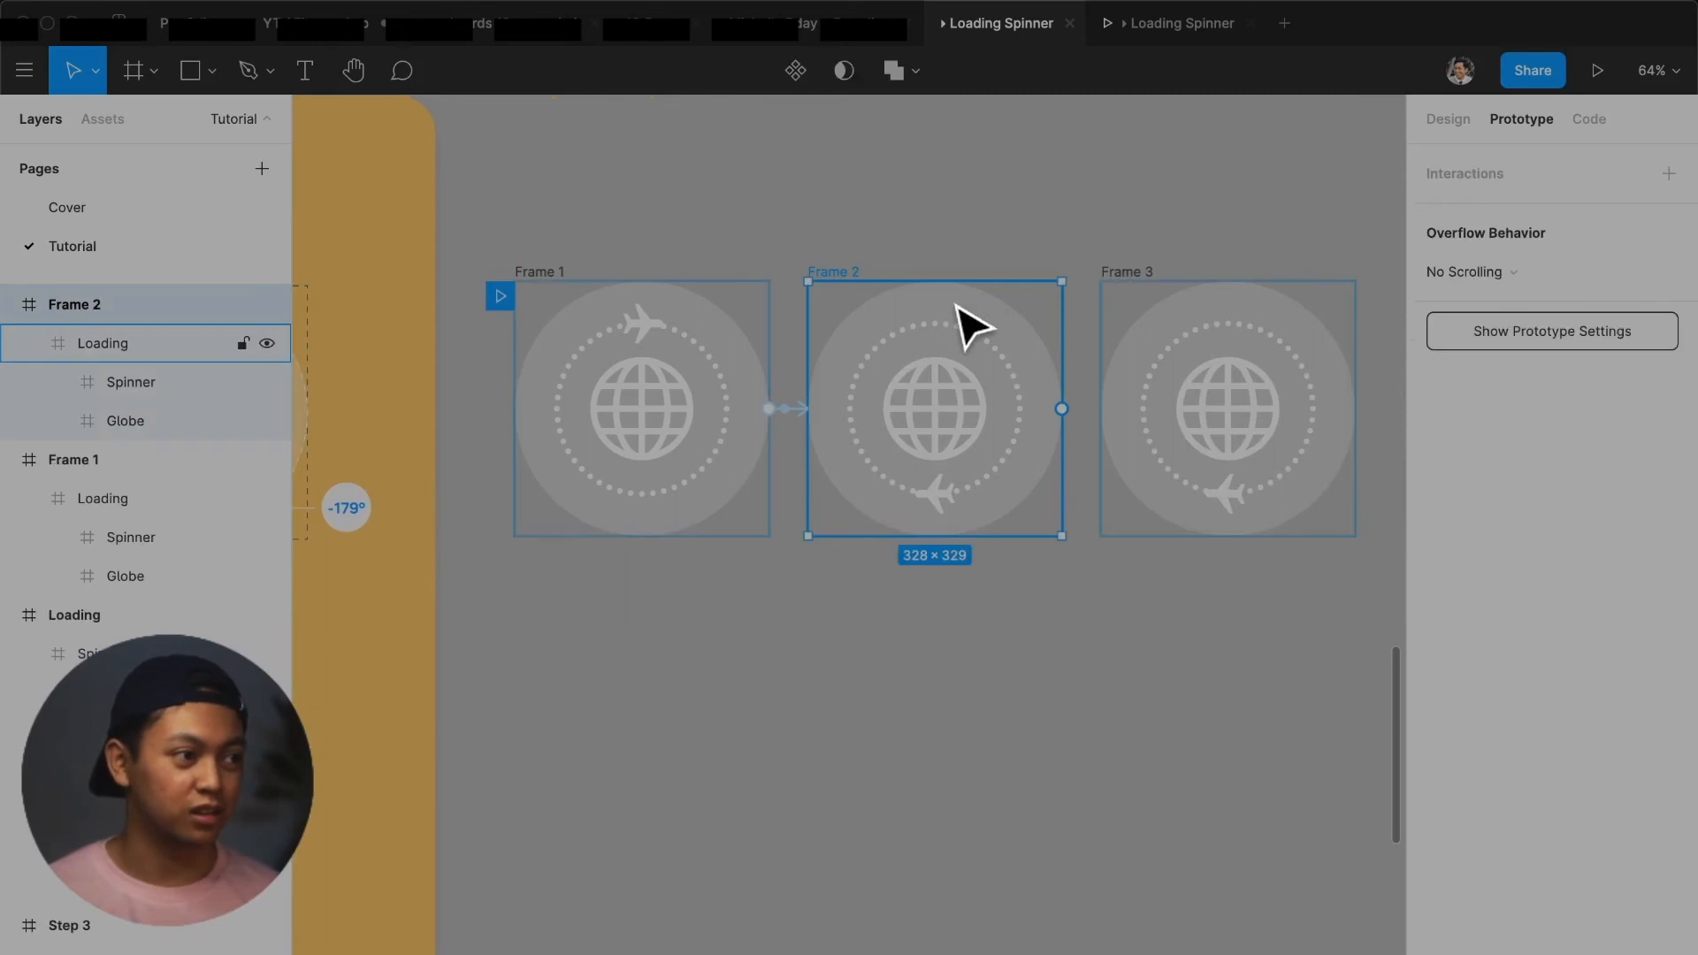
{"action": "left_click_drag", "start_coordinate": [1063, 409], "coordinate": [1129, 410]}
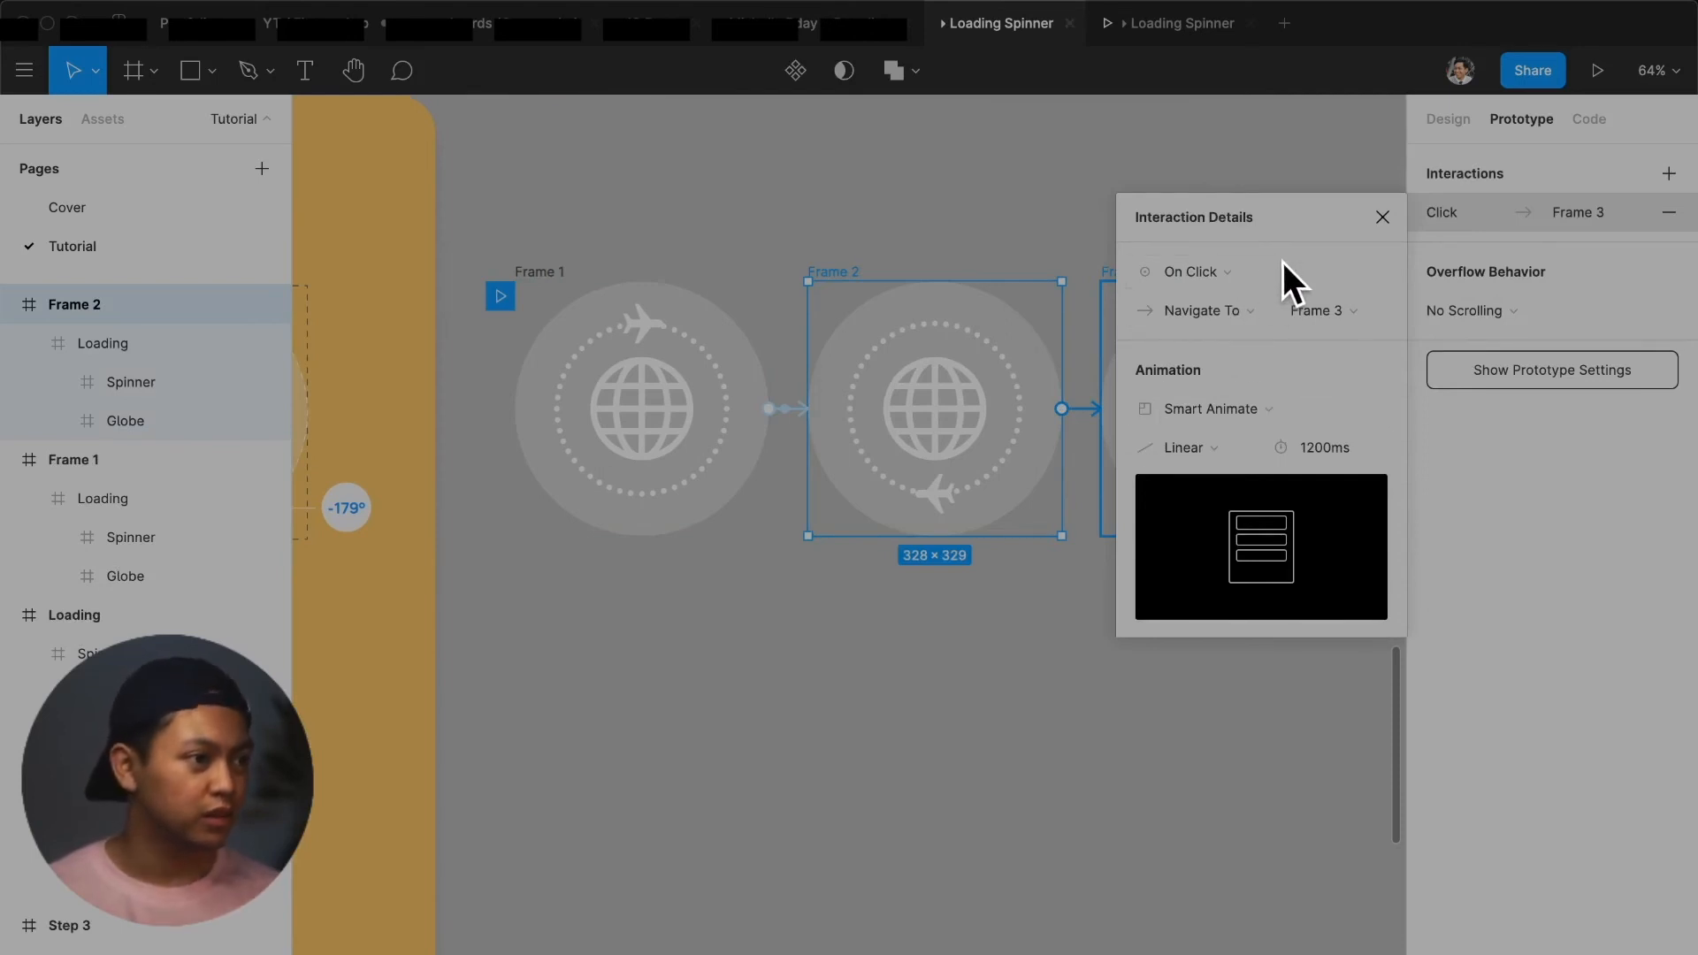
{"action": "left_click", "coordinate": [1236, 272]}
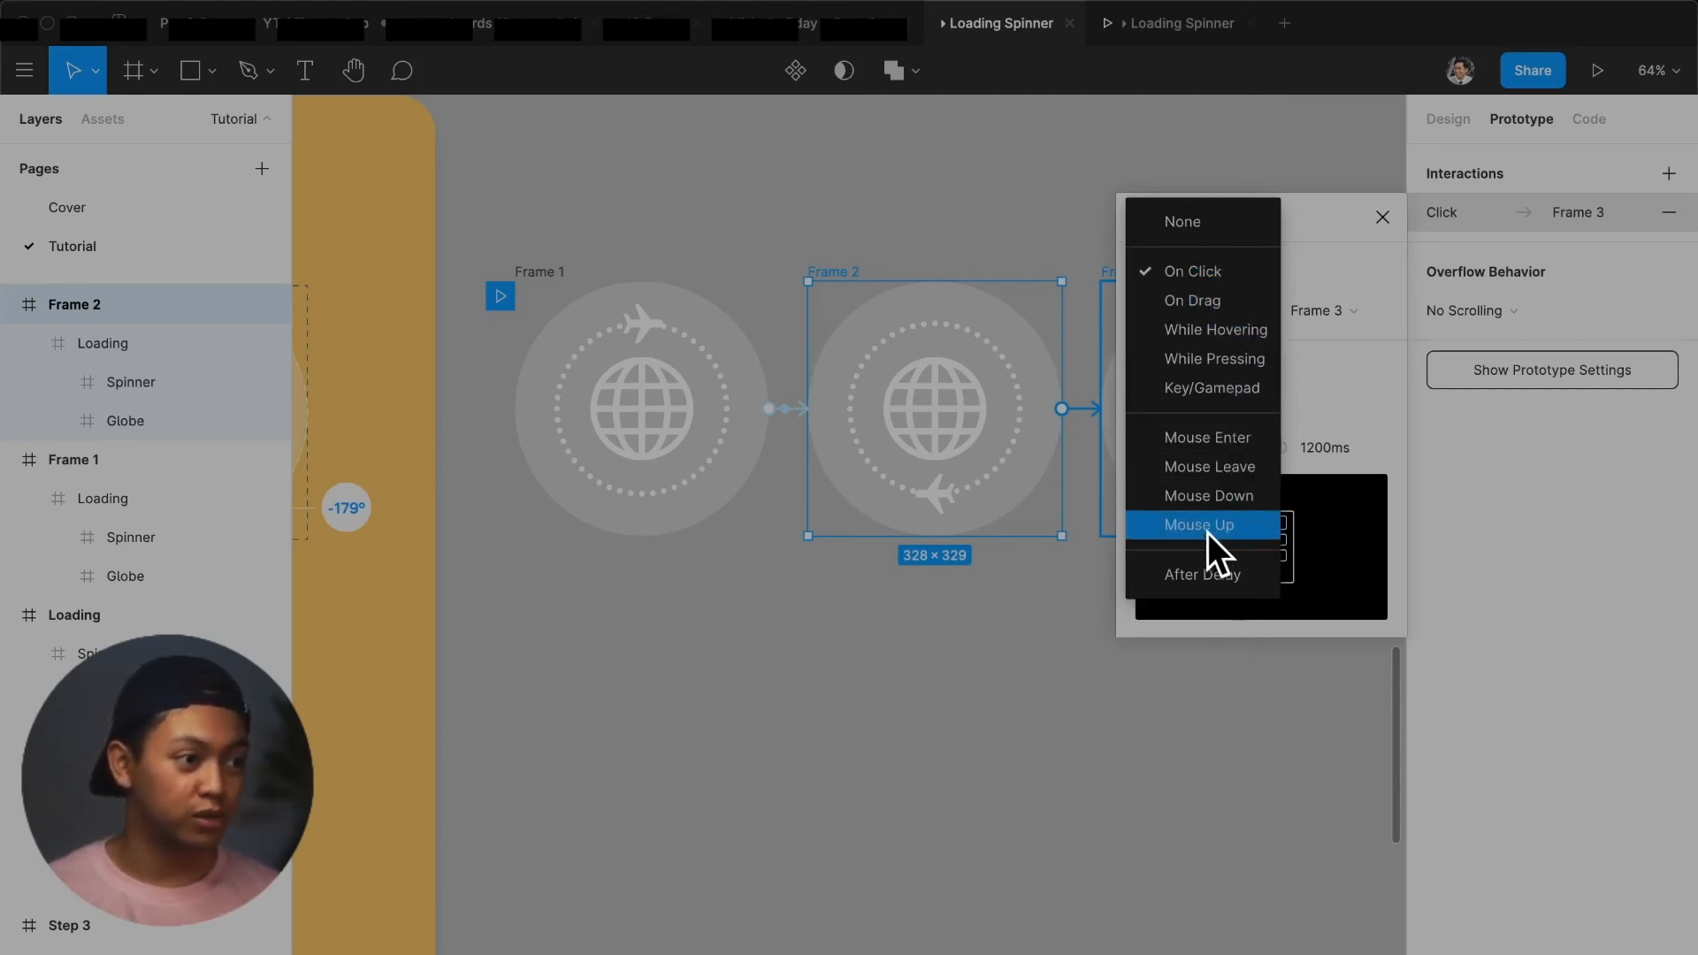
{"action": "left_click", "coordinate": [1219, 574]}
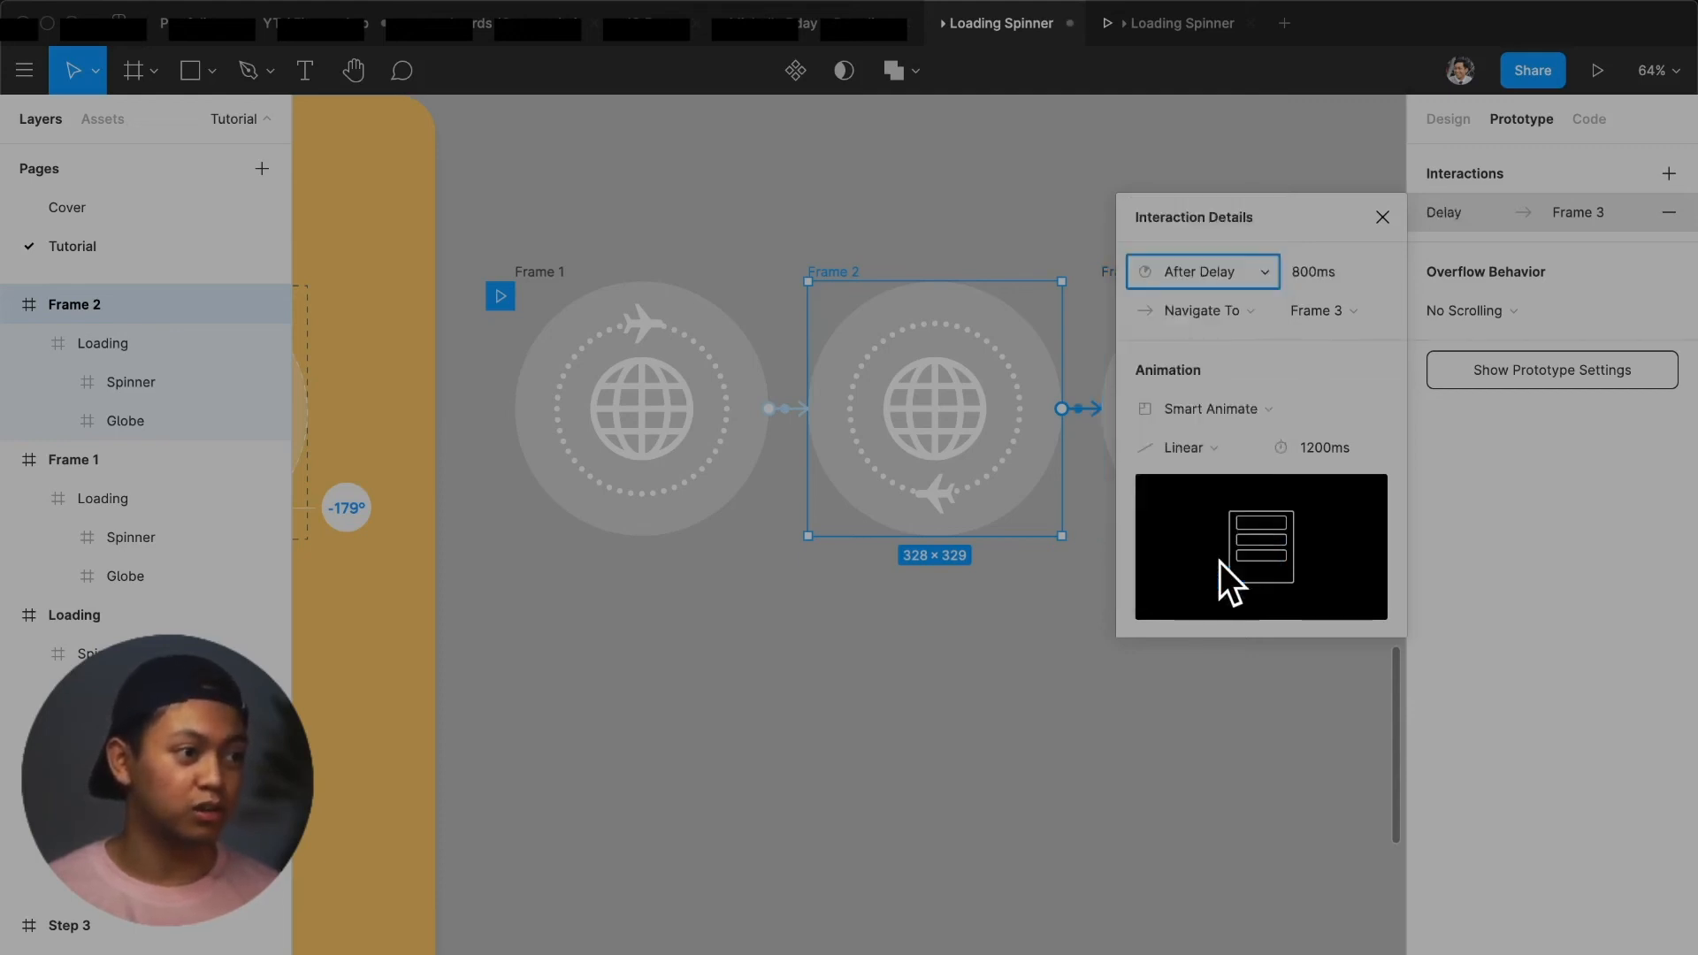
{"action": "left_click", "coordinate": [1328, 265]}
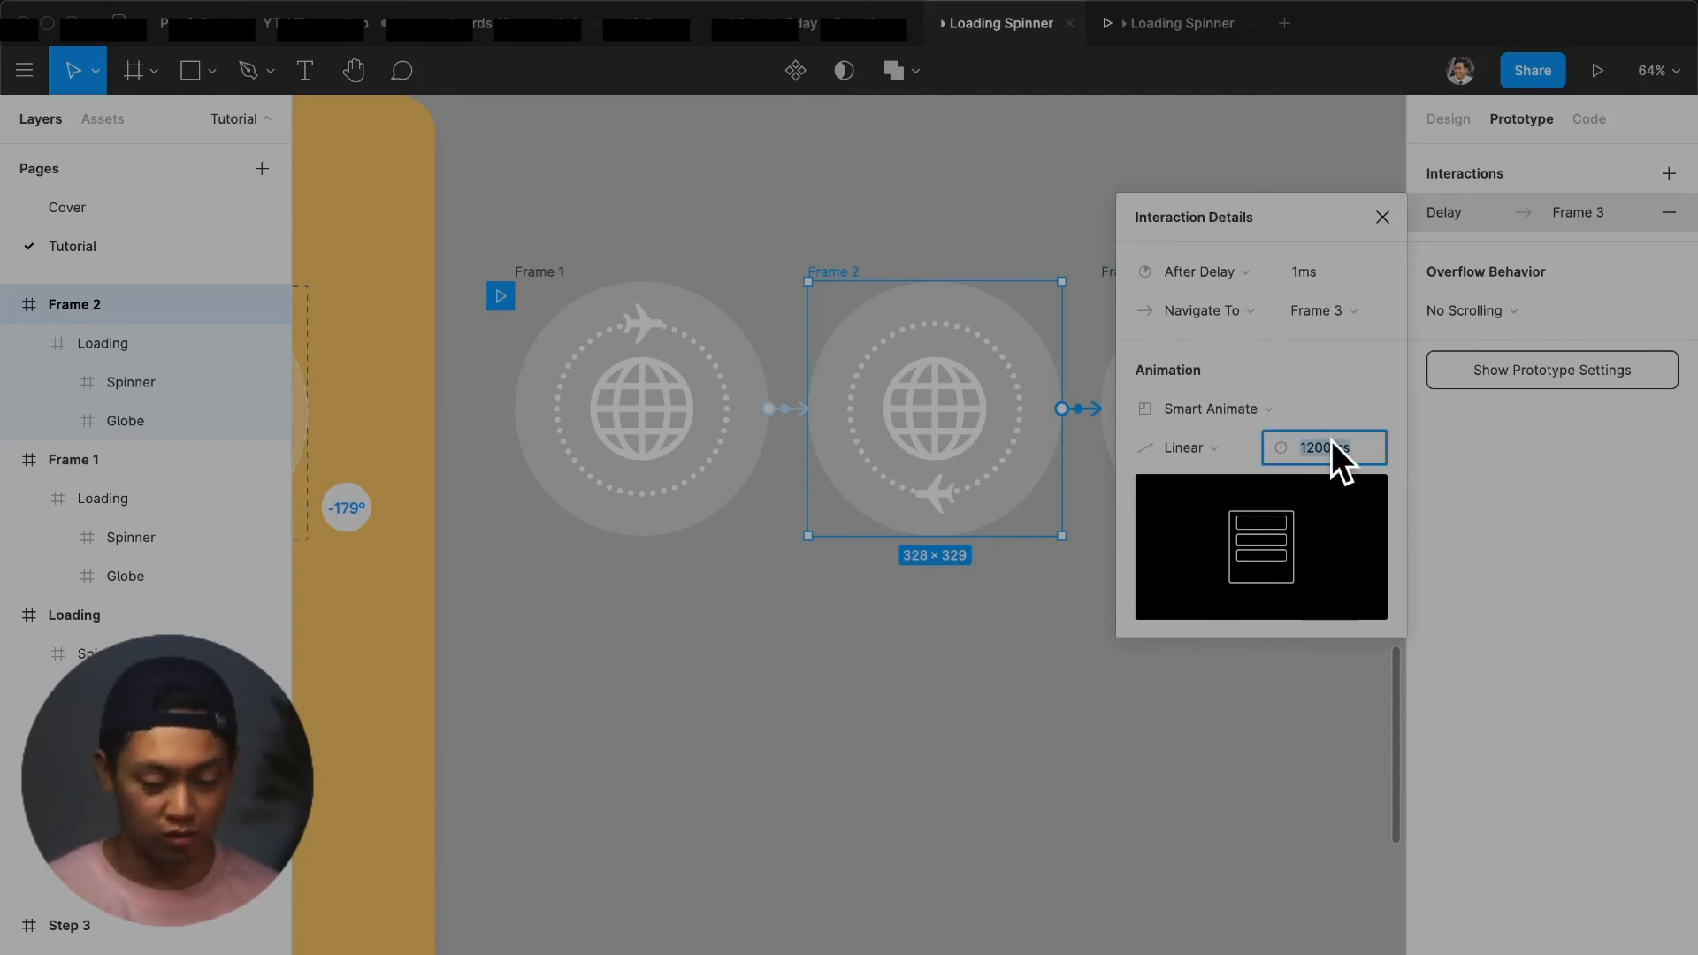
{"action": "type", "text": "1"}
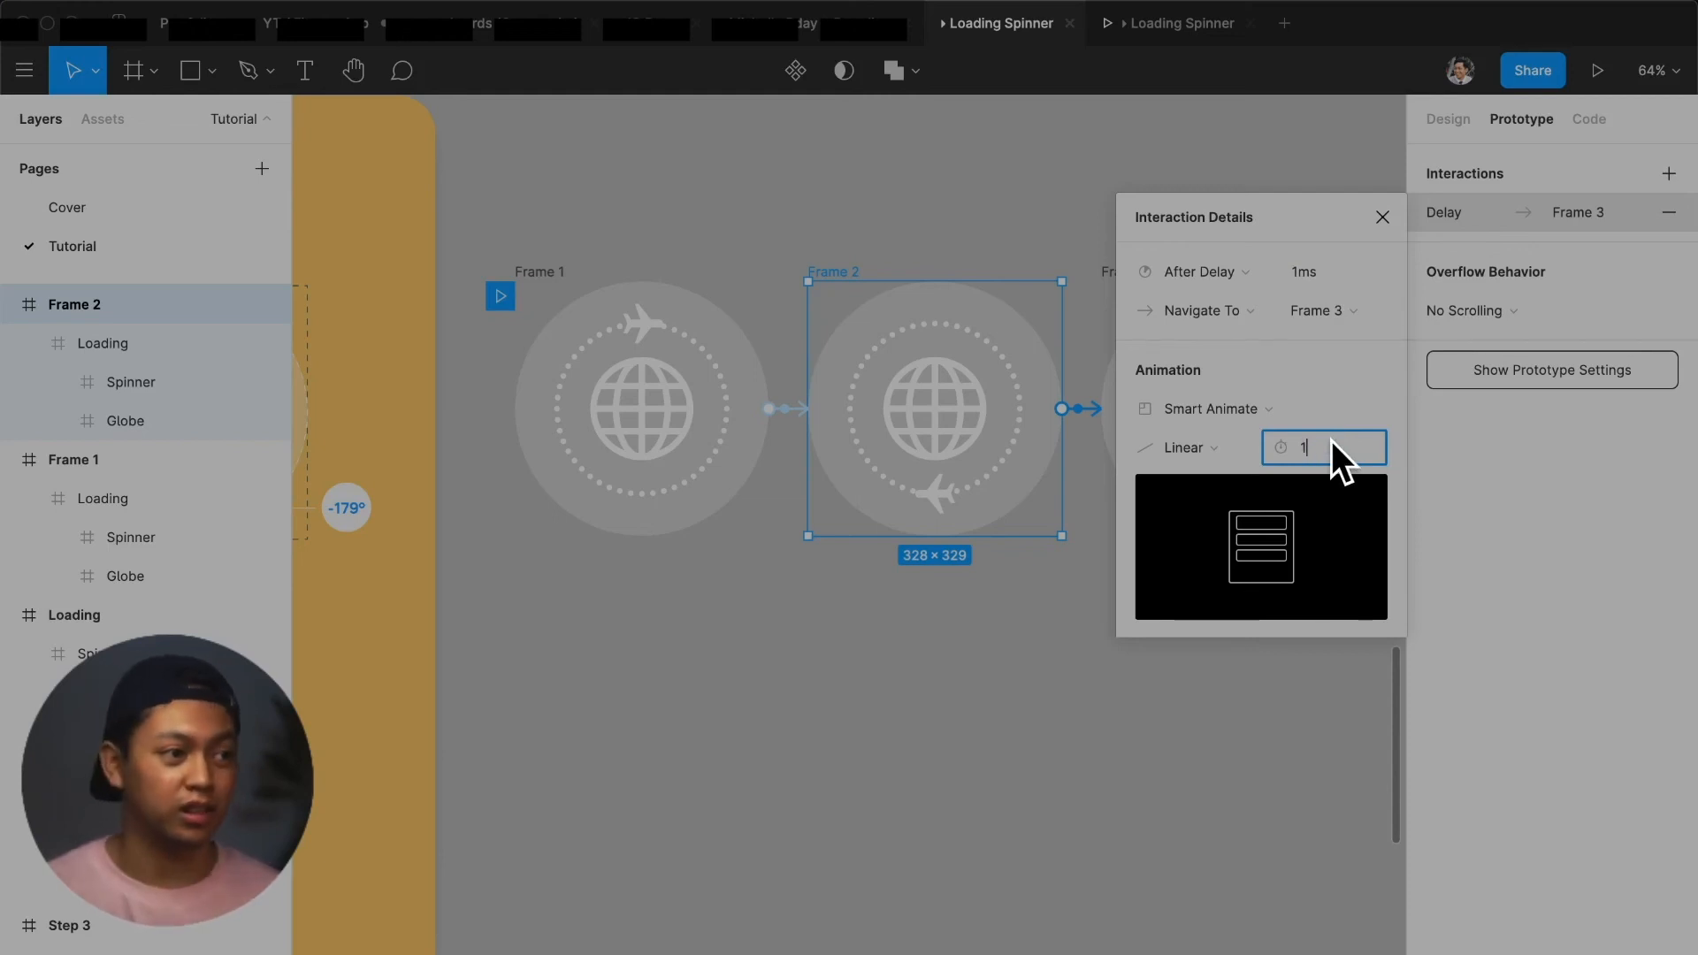
{"action": "left_click", "coordinate": [1087, 628]}
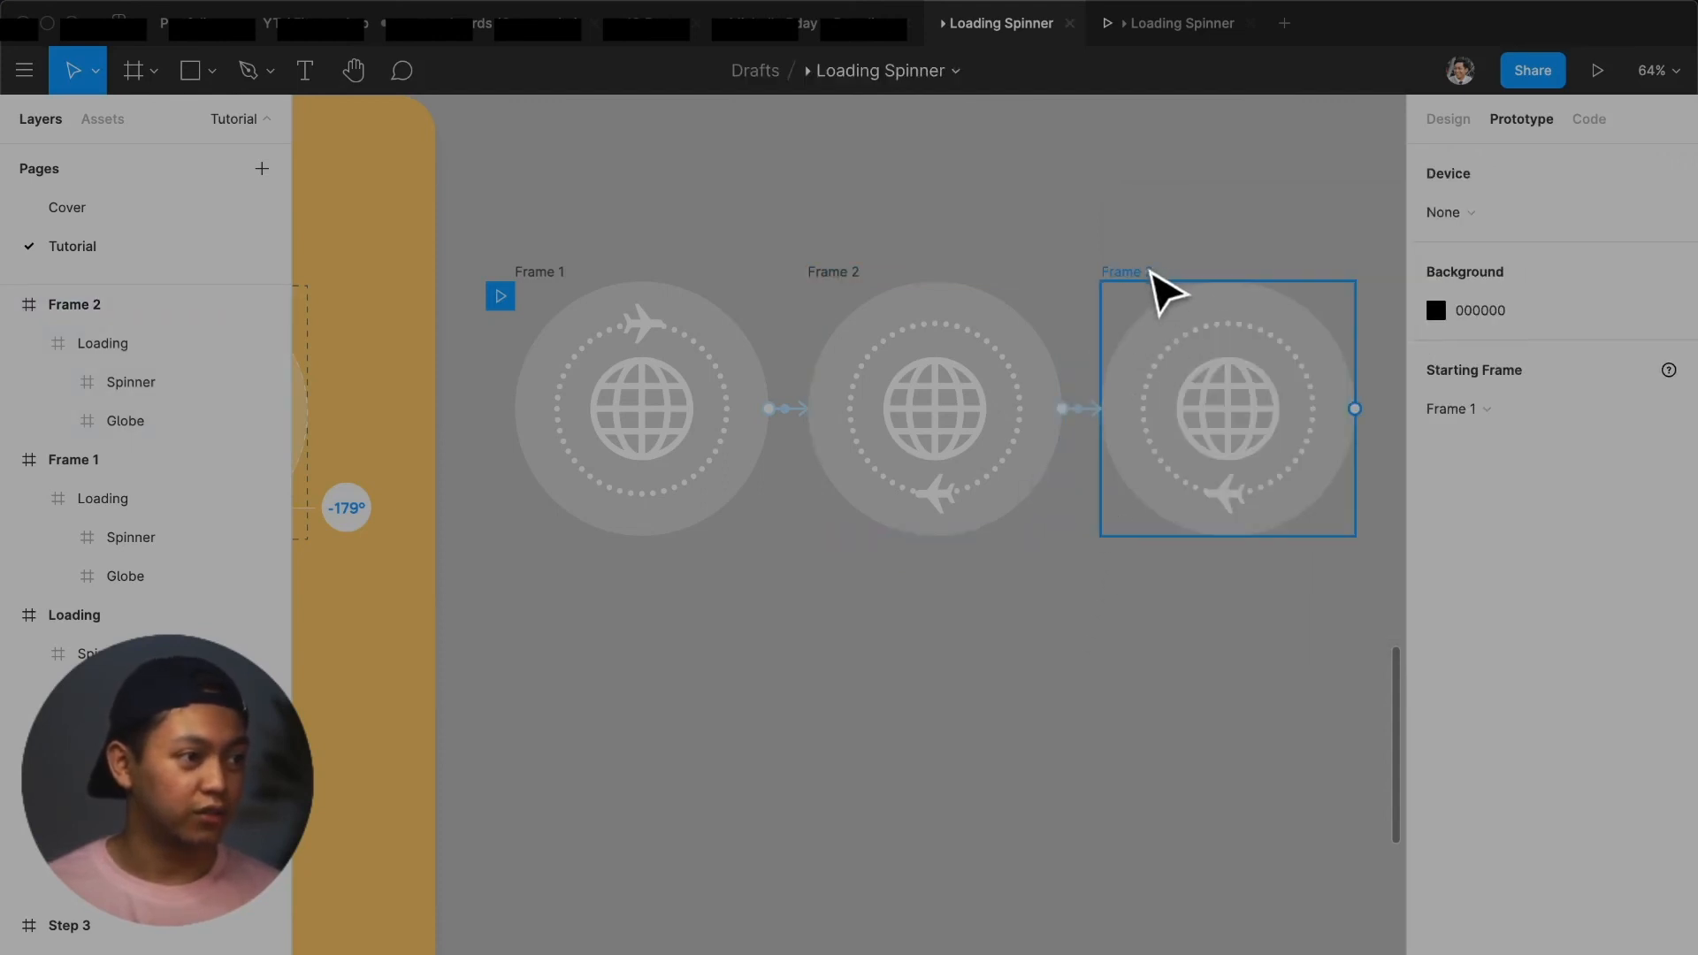
Link Frame 3 back to Frame 1 with an After Delay trigger and set the animation duration to 1200 ms
{"action": "left_click", "coordinate": [1164, 292]}
{"action": "left_click_drag", "start_coordinate": [1354, 408], "coordinate": [738, 478]}
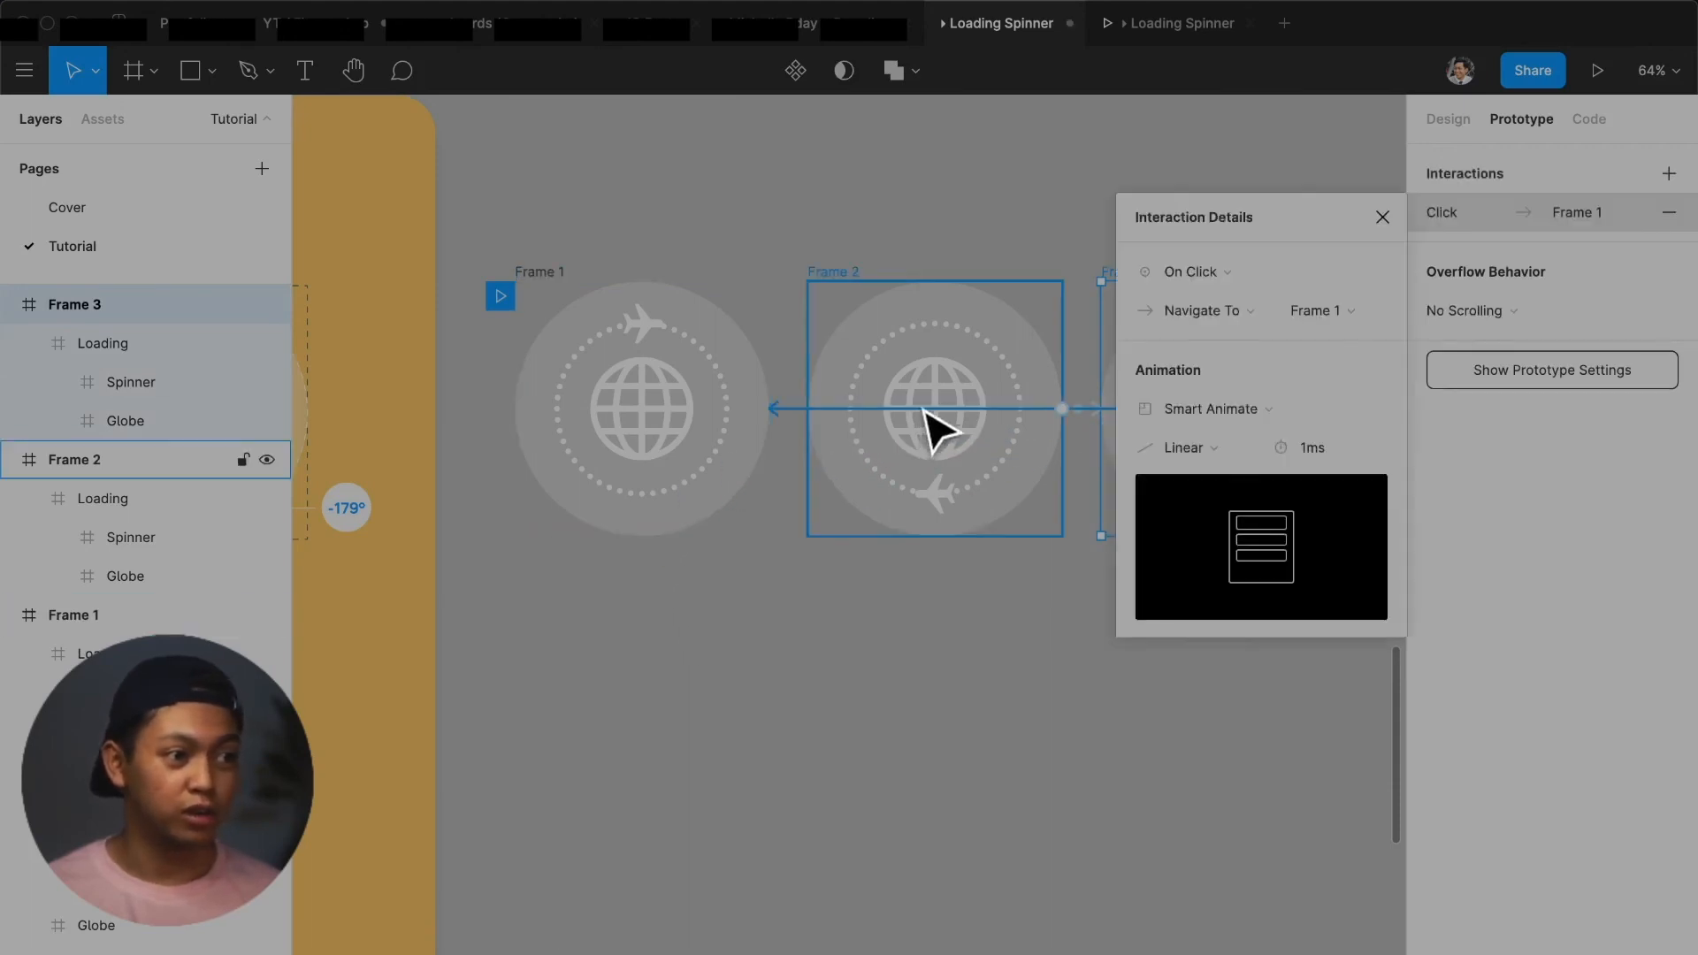
{"action": "left_click", "coordinate": [1238, 283]}
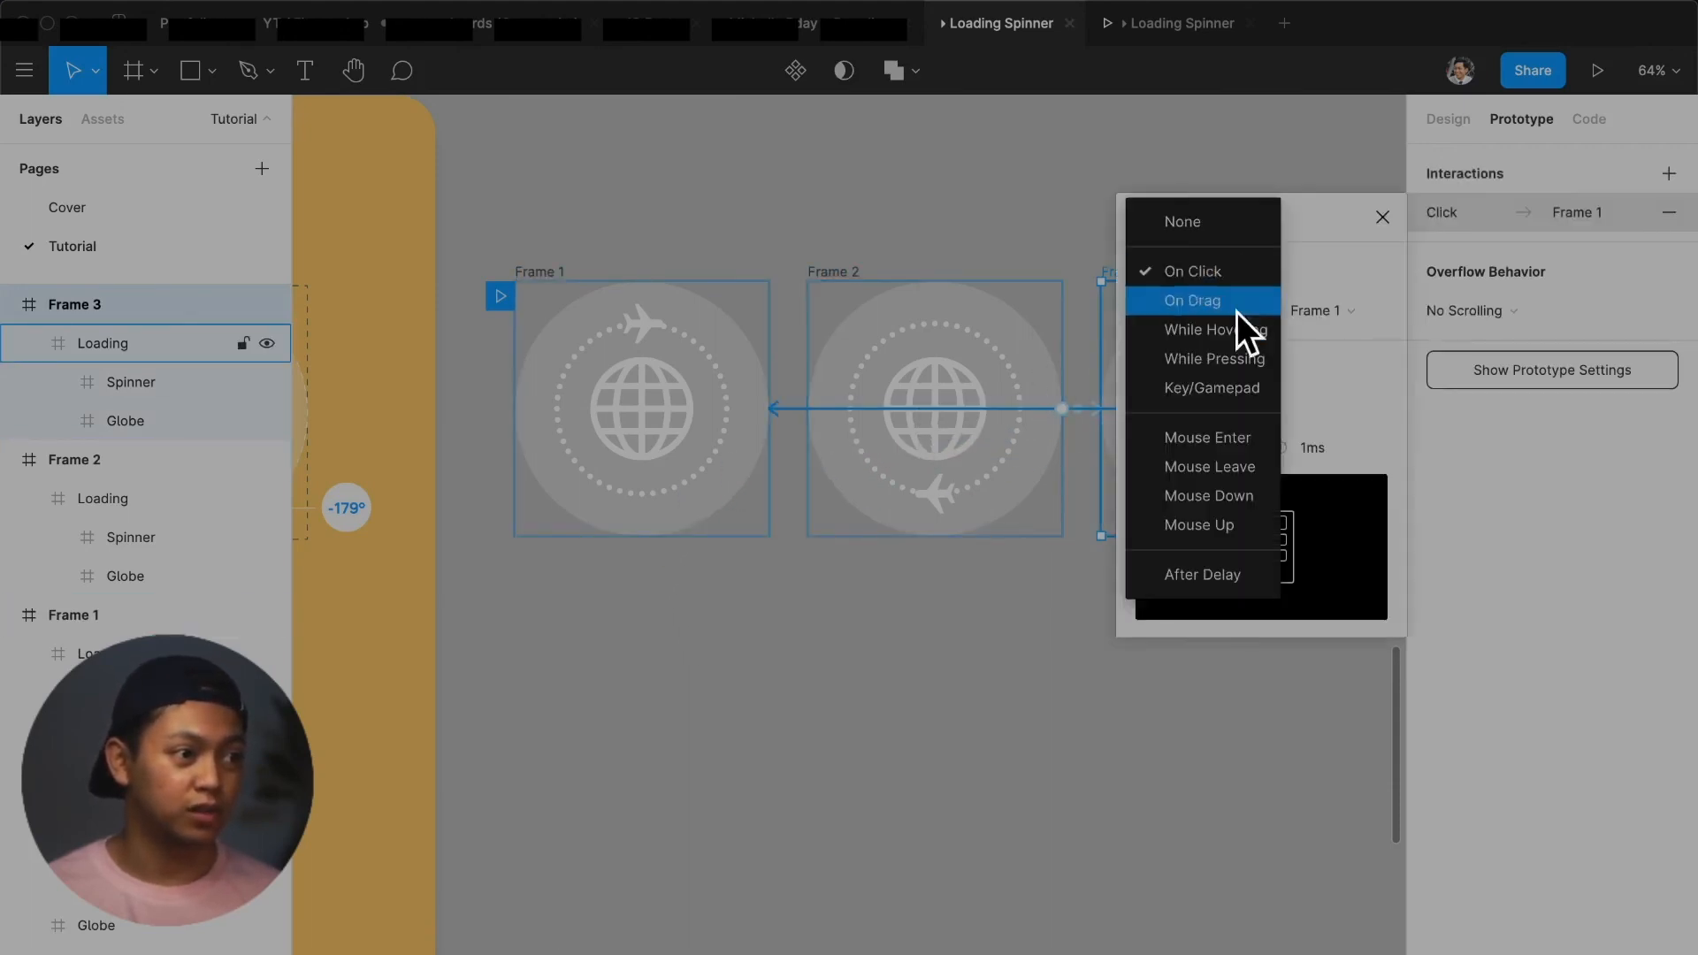
{"action": "left_click", "coordinate": [1229, 575]}
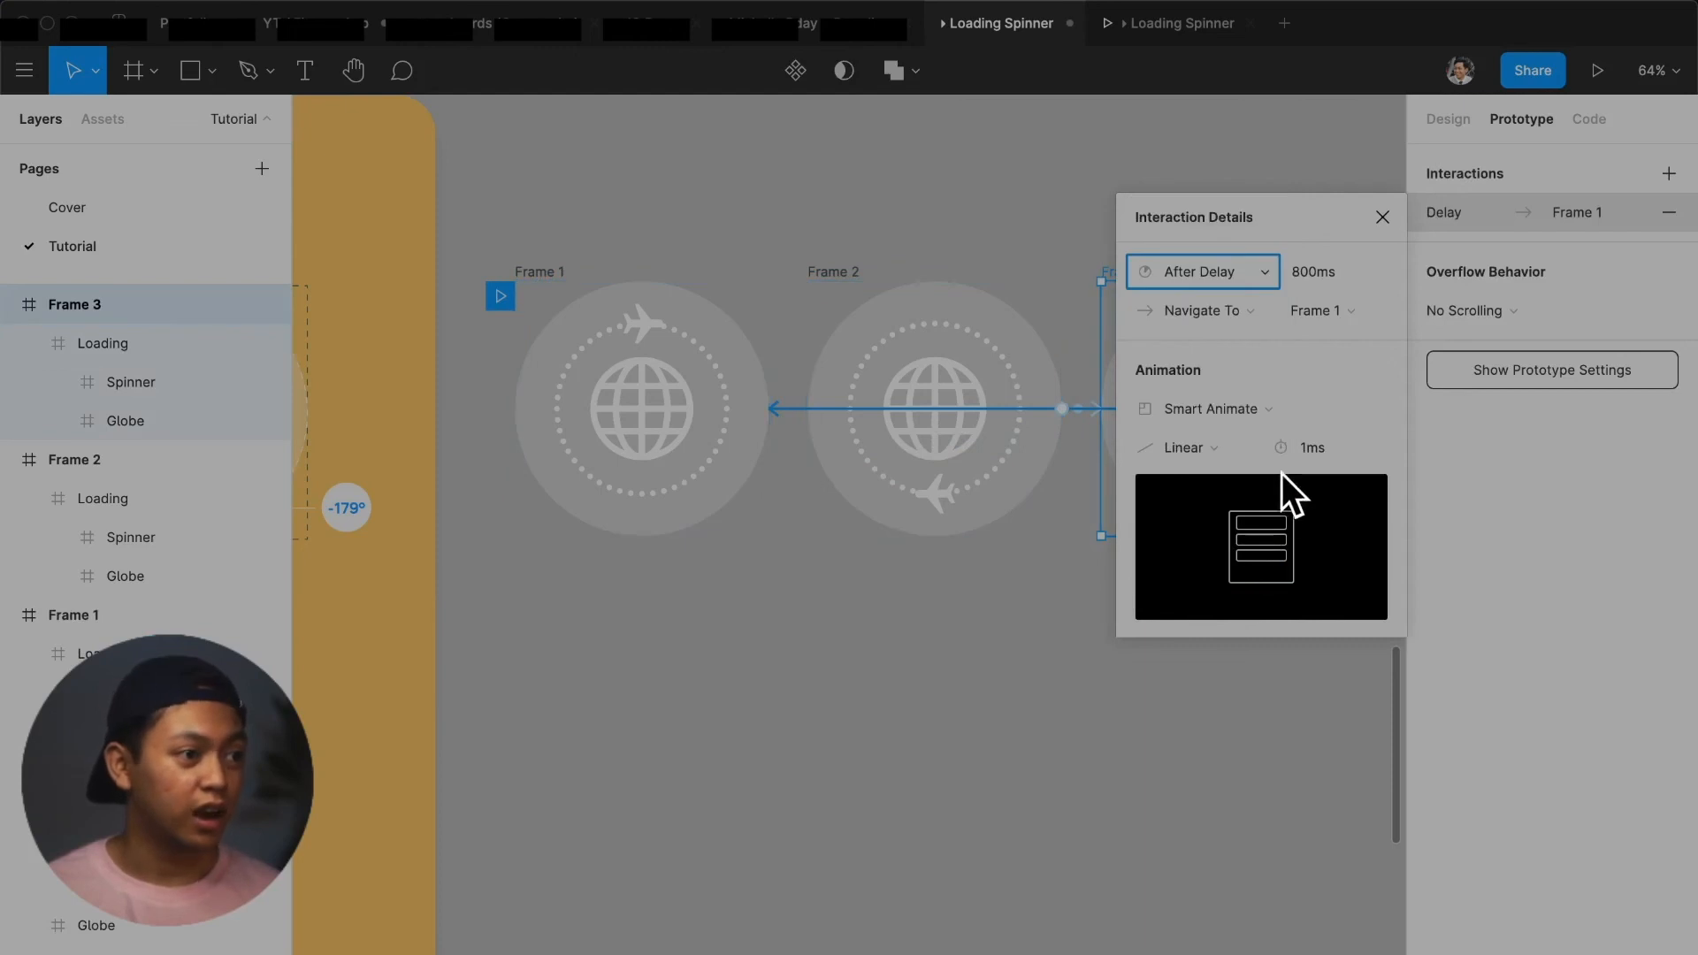
{"action": "left_click", "coordinate": [1315, 447]}
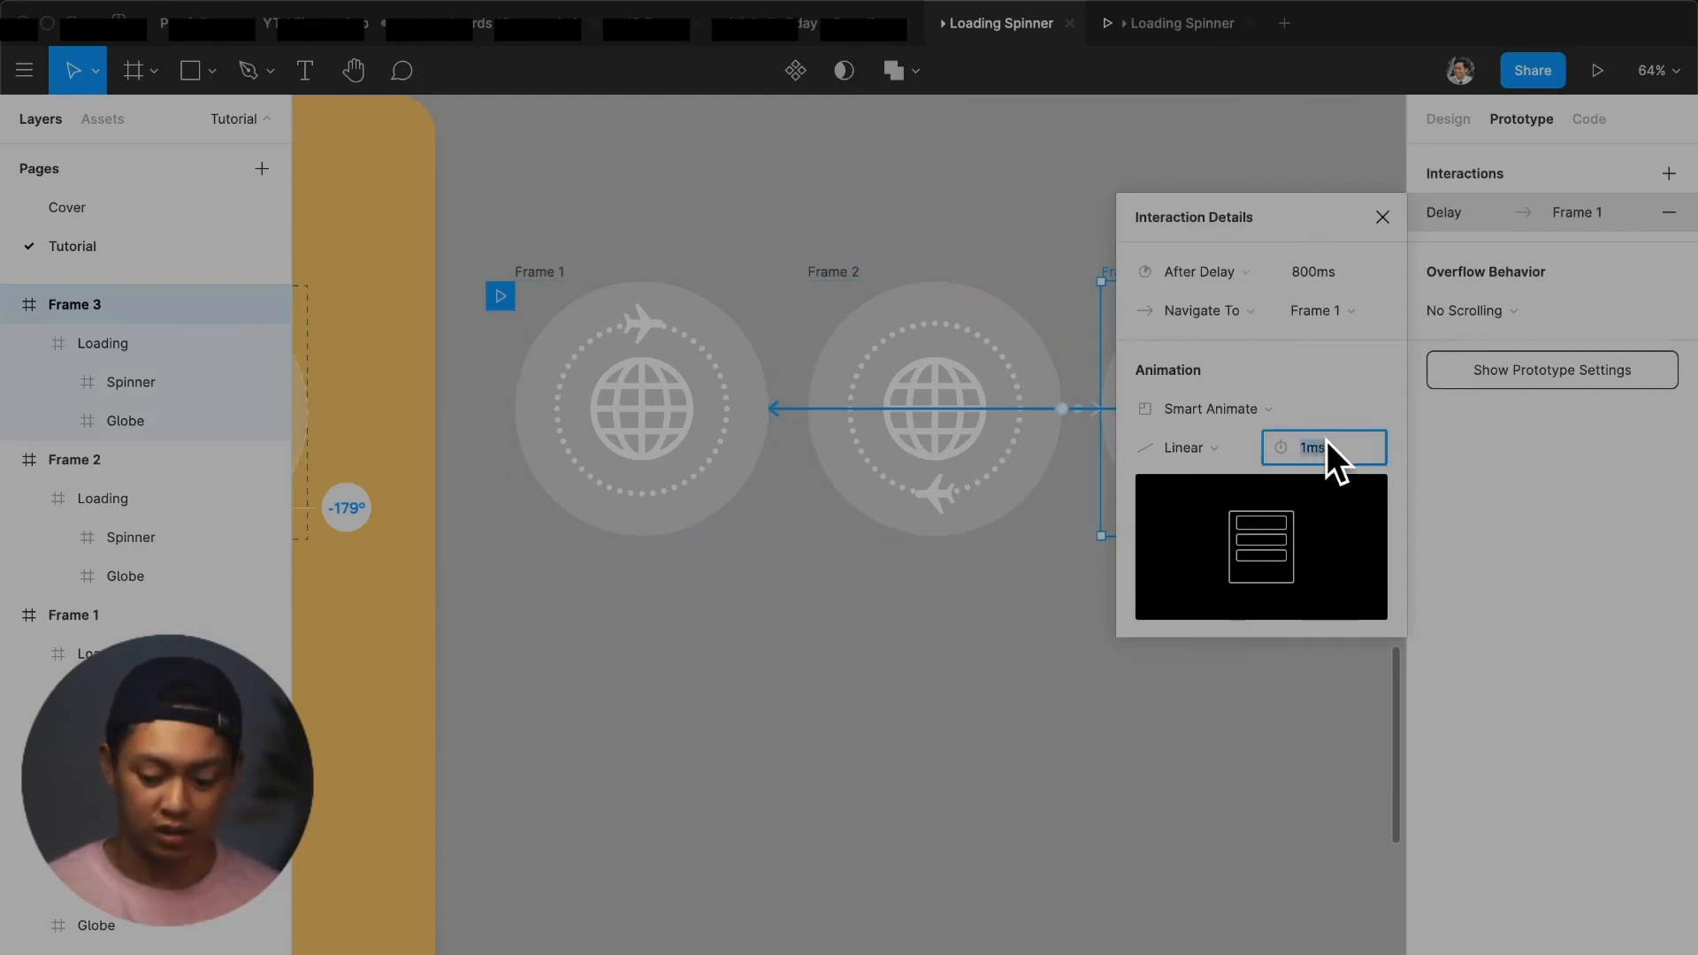
{"action": "type", "text": "12"}
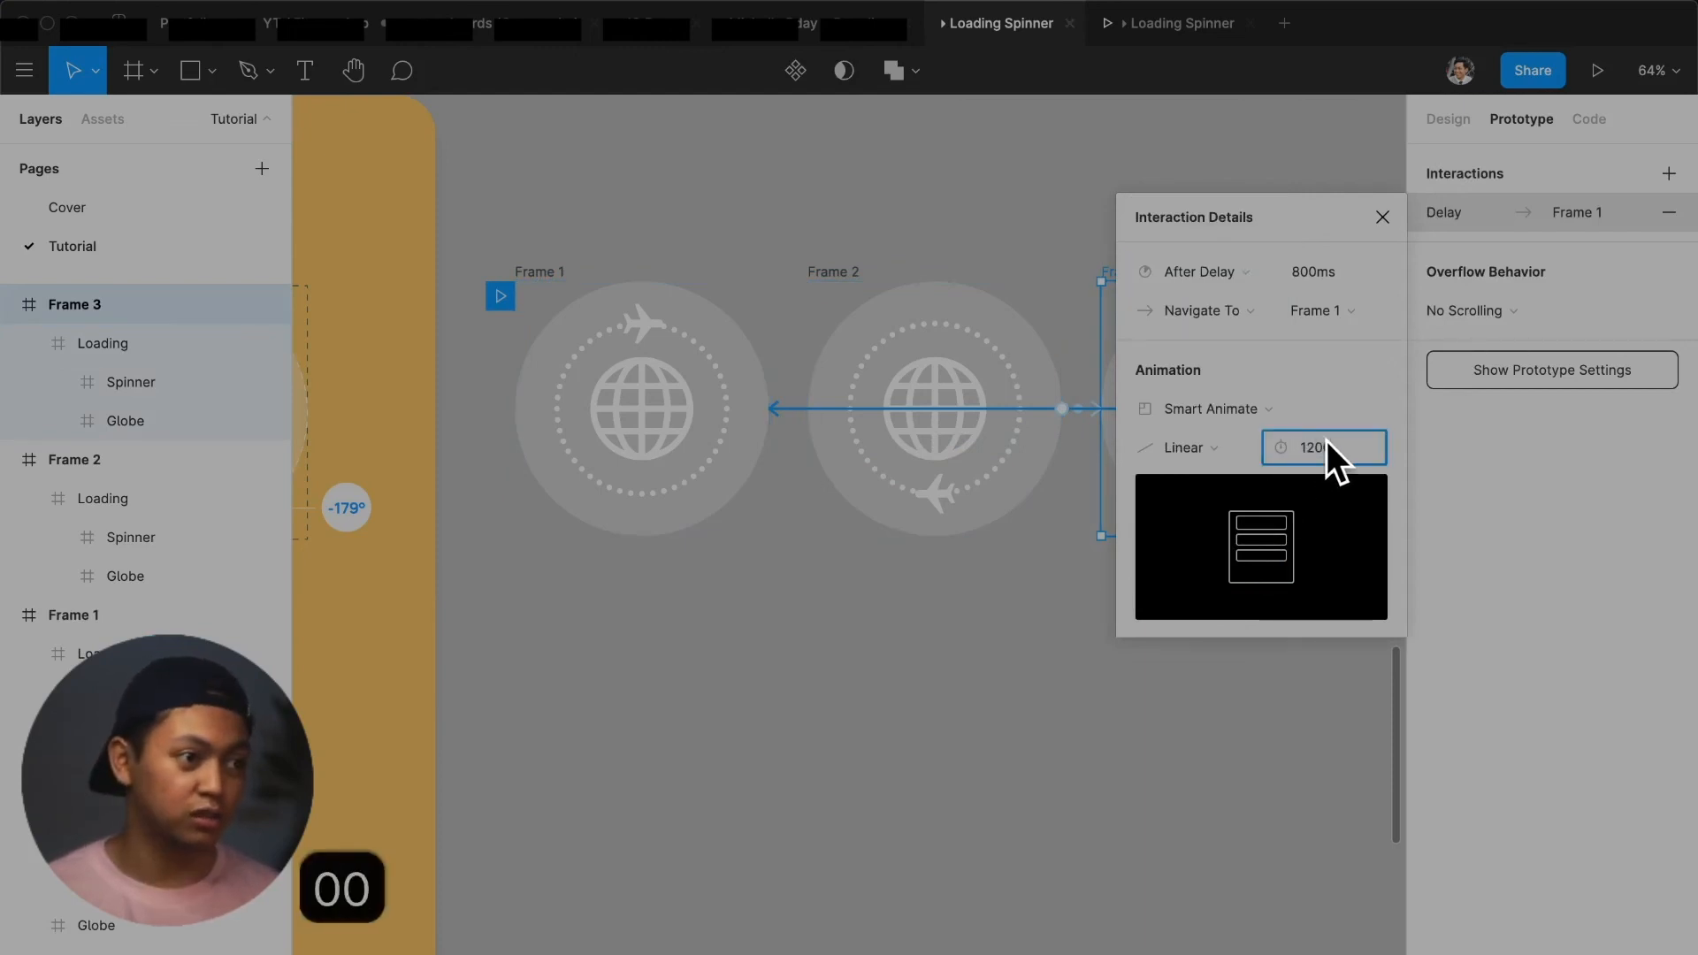
{"action": "type", "text": "00"}
{"action": "key", "text": "Return"}
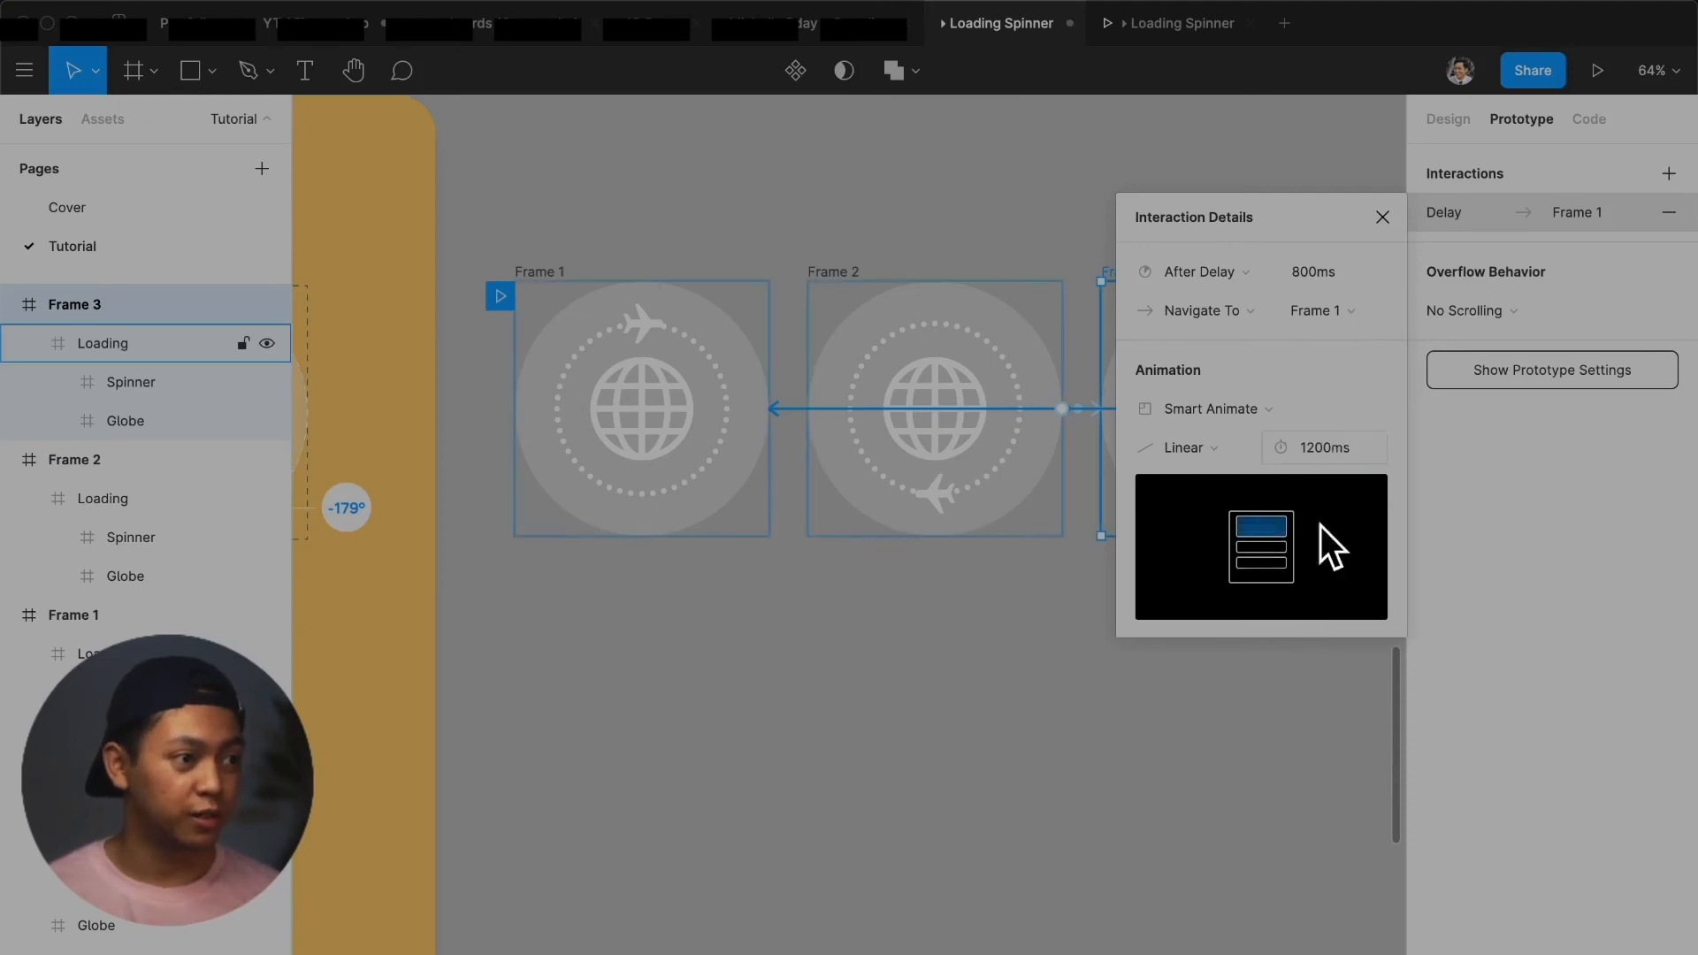
{"action": "left_click", "coordinate": [1315, 758]}
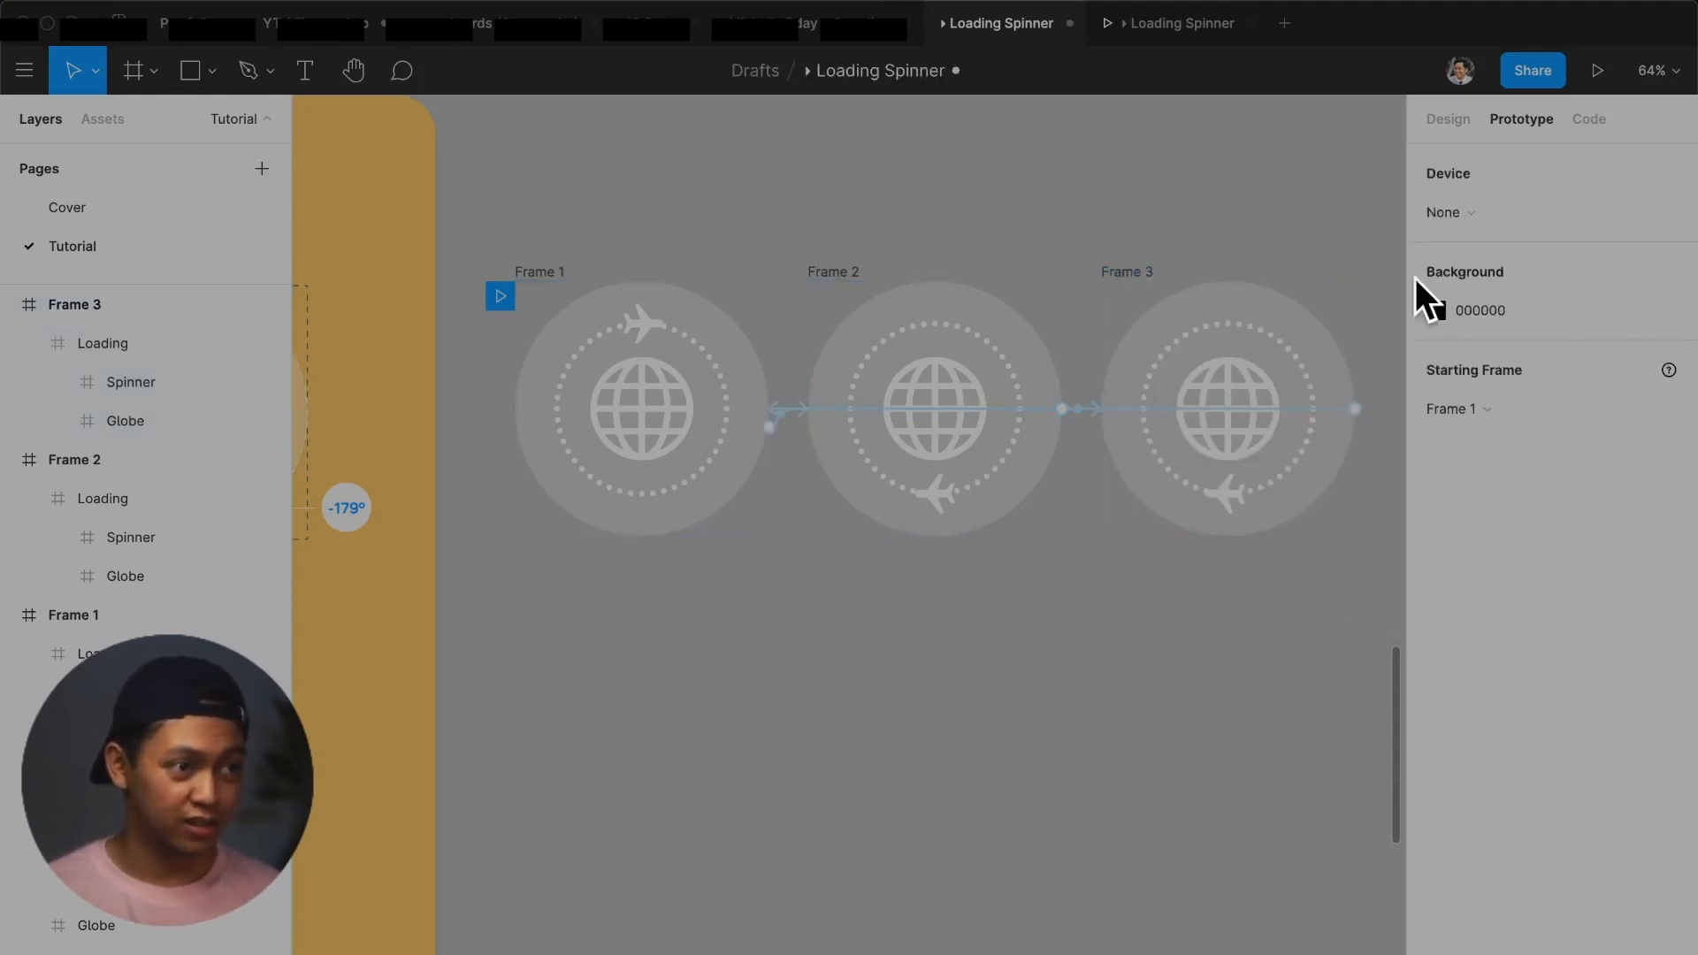
Preview the looping spinner prototype in the presentation view, and return to the design file
{"action": "left_click", "coordinate": [1594, 78]}
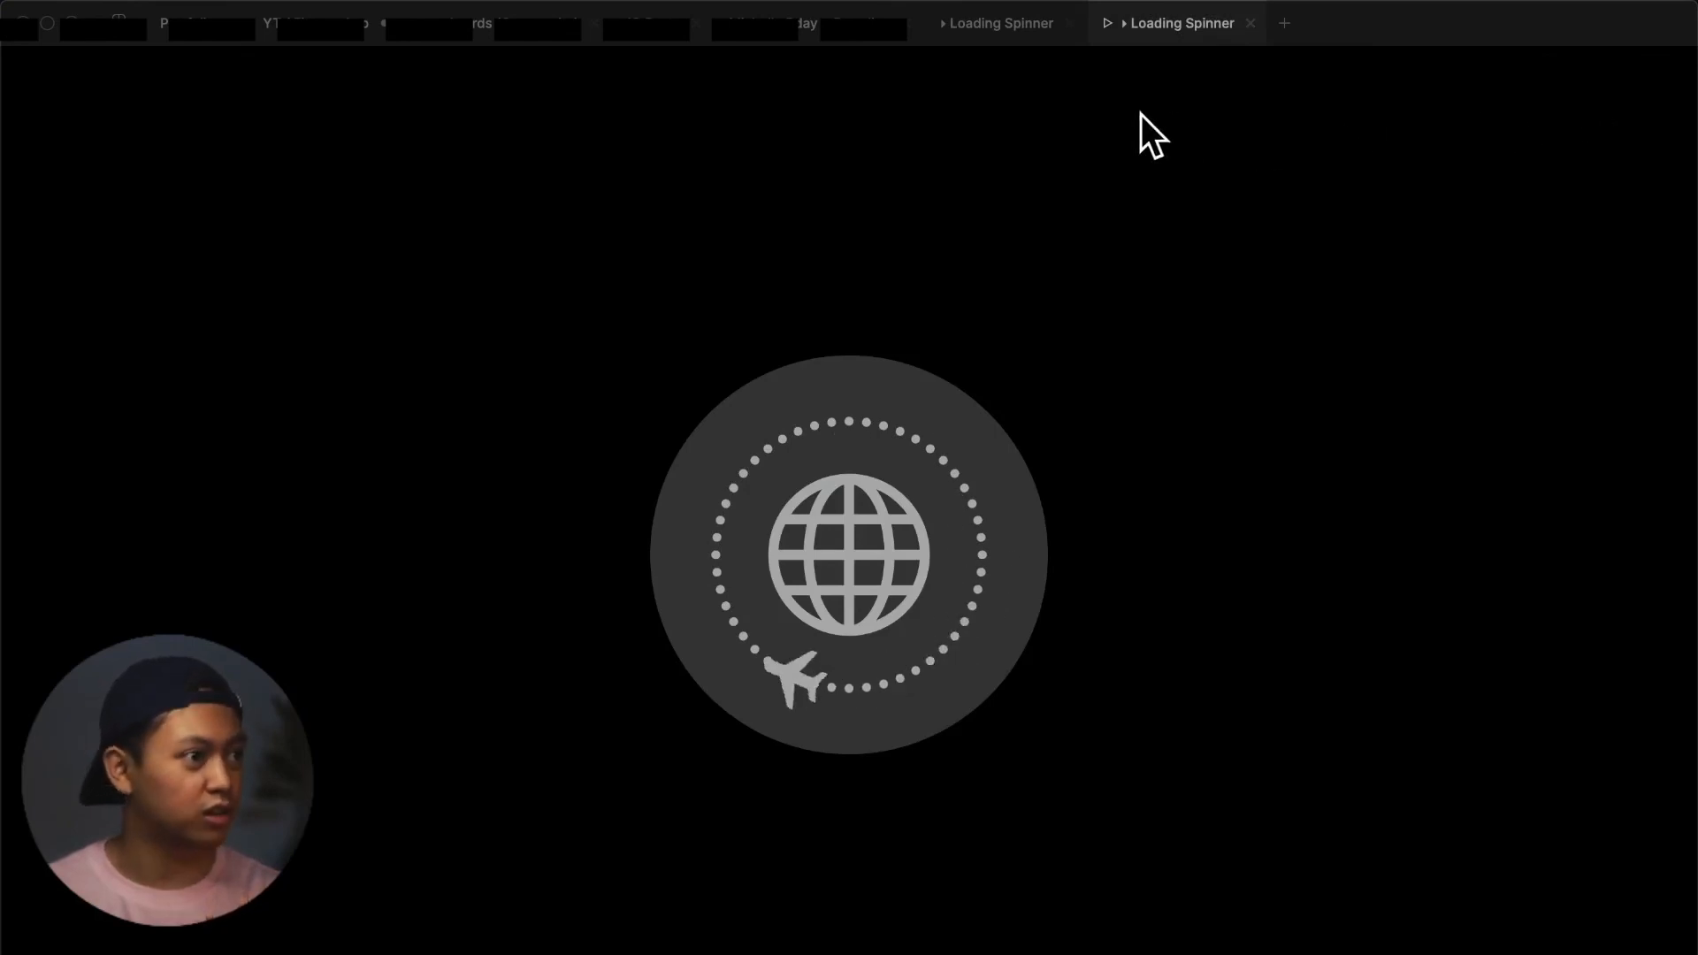
{"action": "left_click", "coordinate": [1024, 25]}
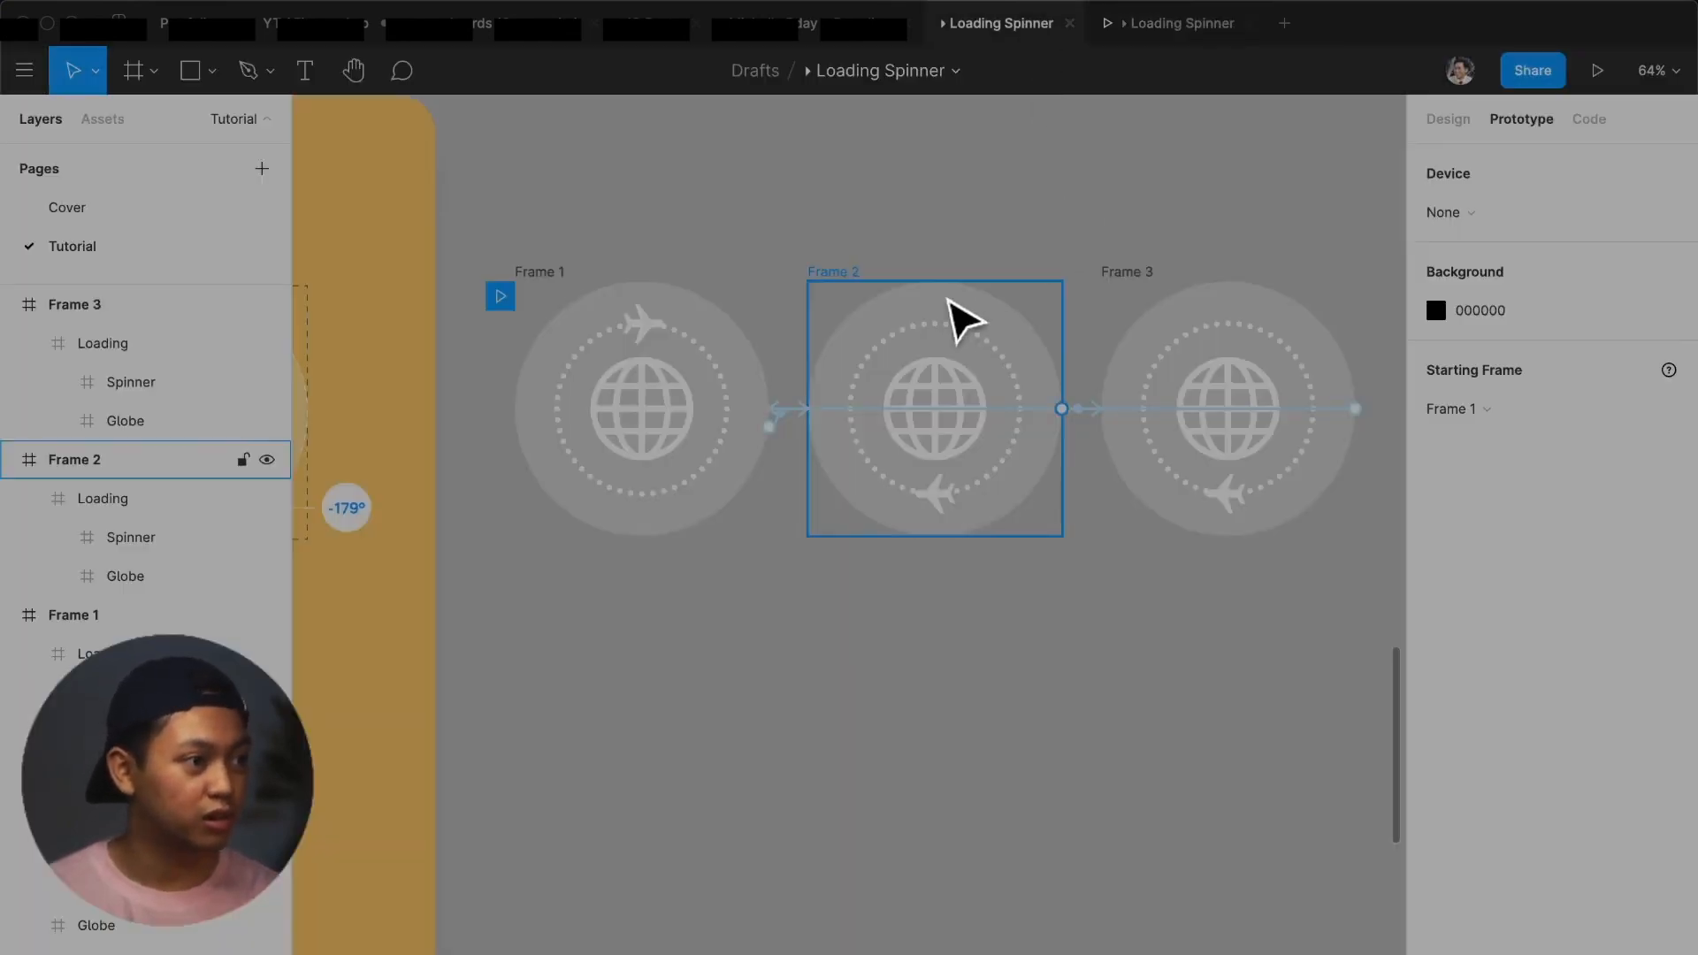
Try to set the animation duration of the Frame 2 to Frame 3 transition to 0 ms
{"action": "left_click", "coordinate": [862, 274]}
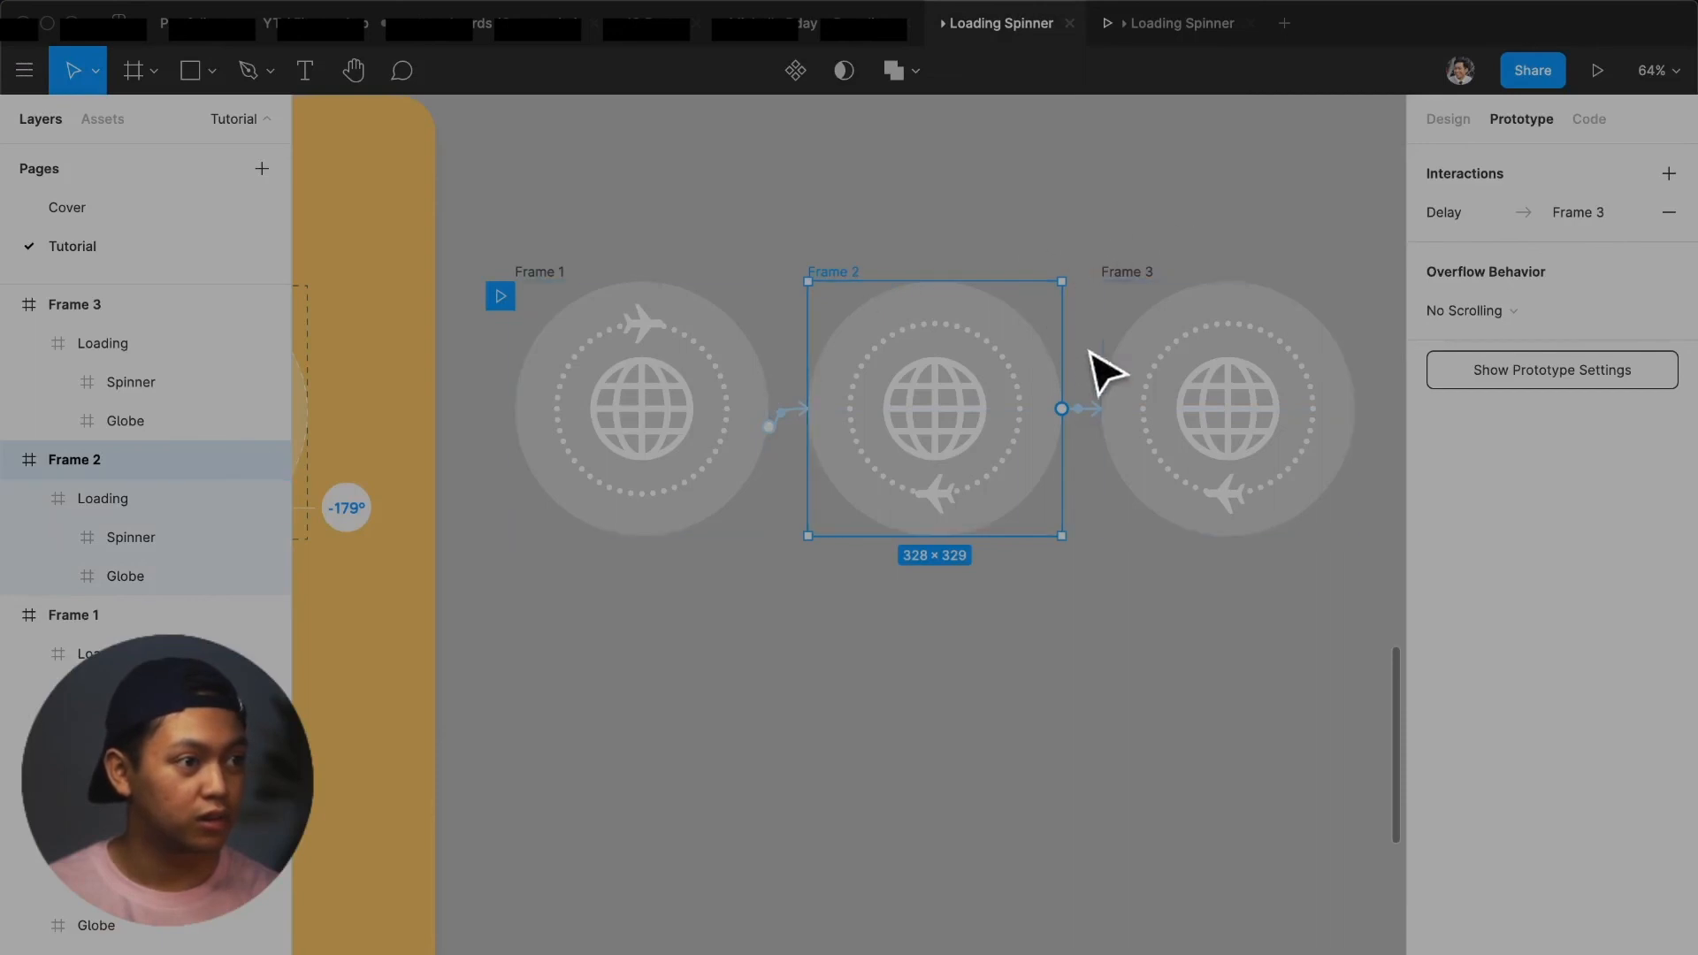
{"action": "left_click", "coordinate": [1440, 214]}
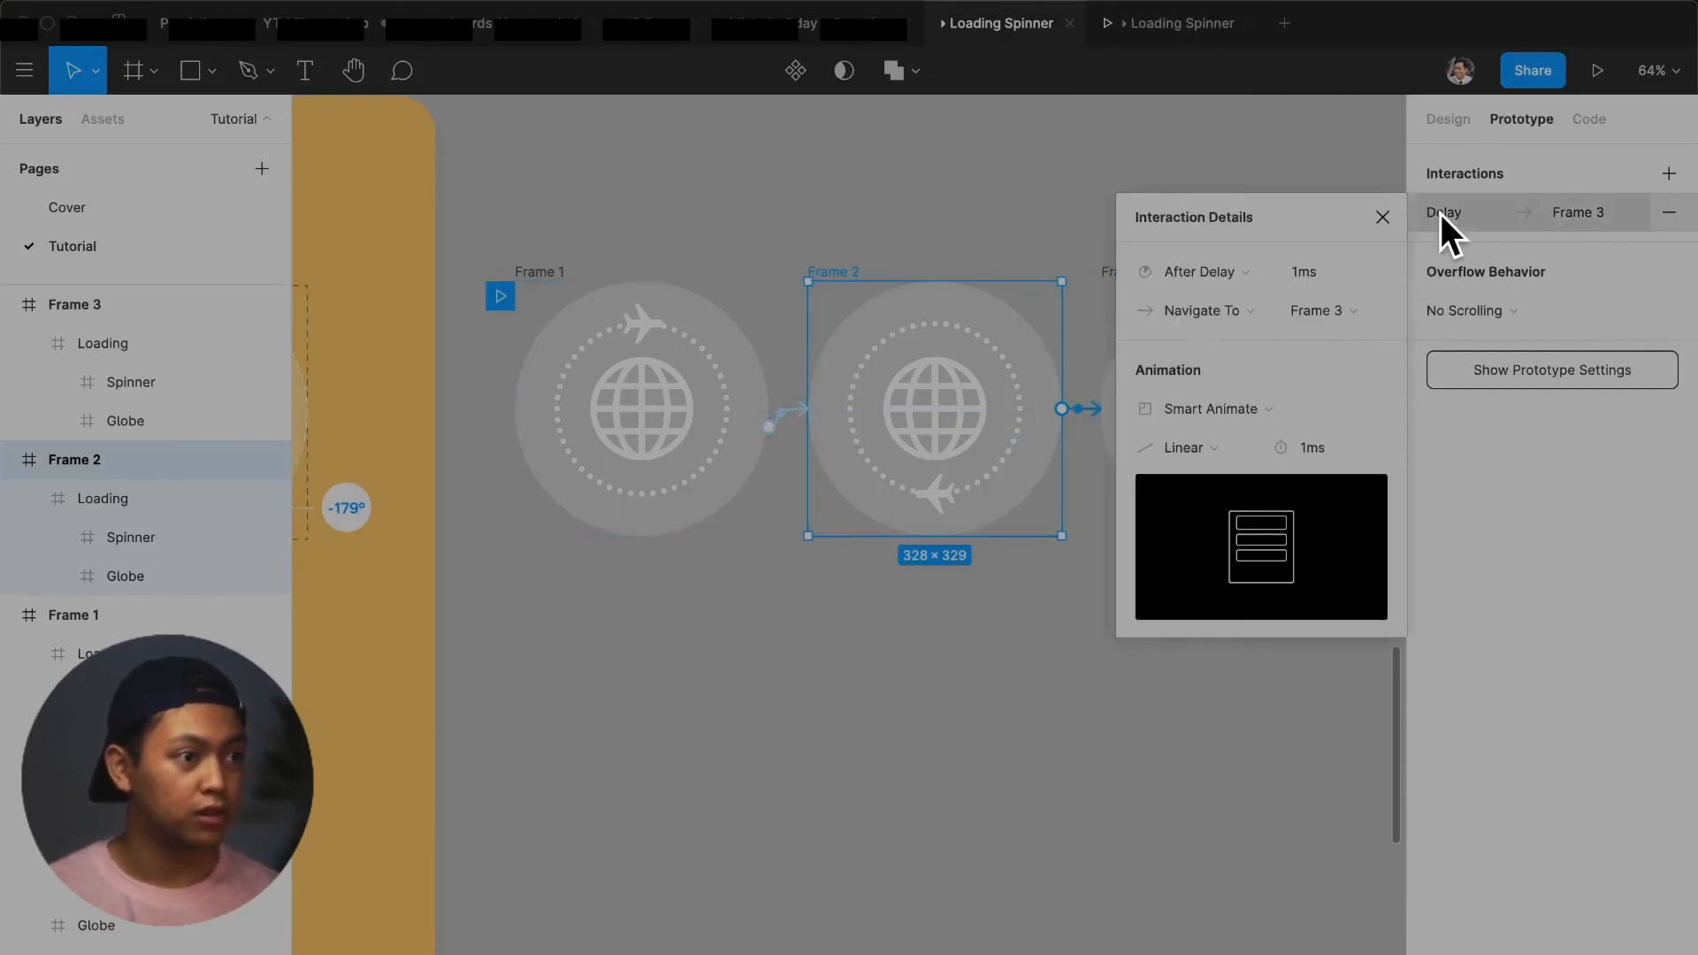
{"action": "left_click", "coordinate": [1314, 448]}
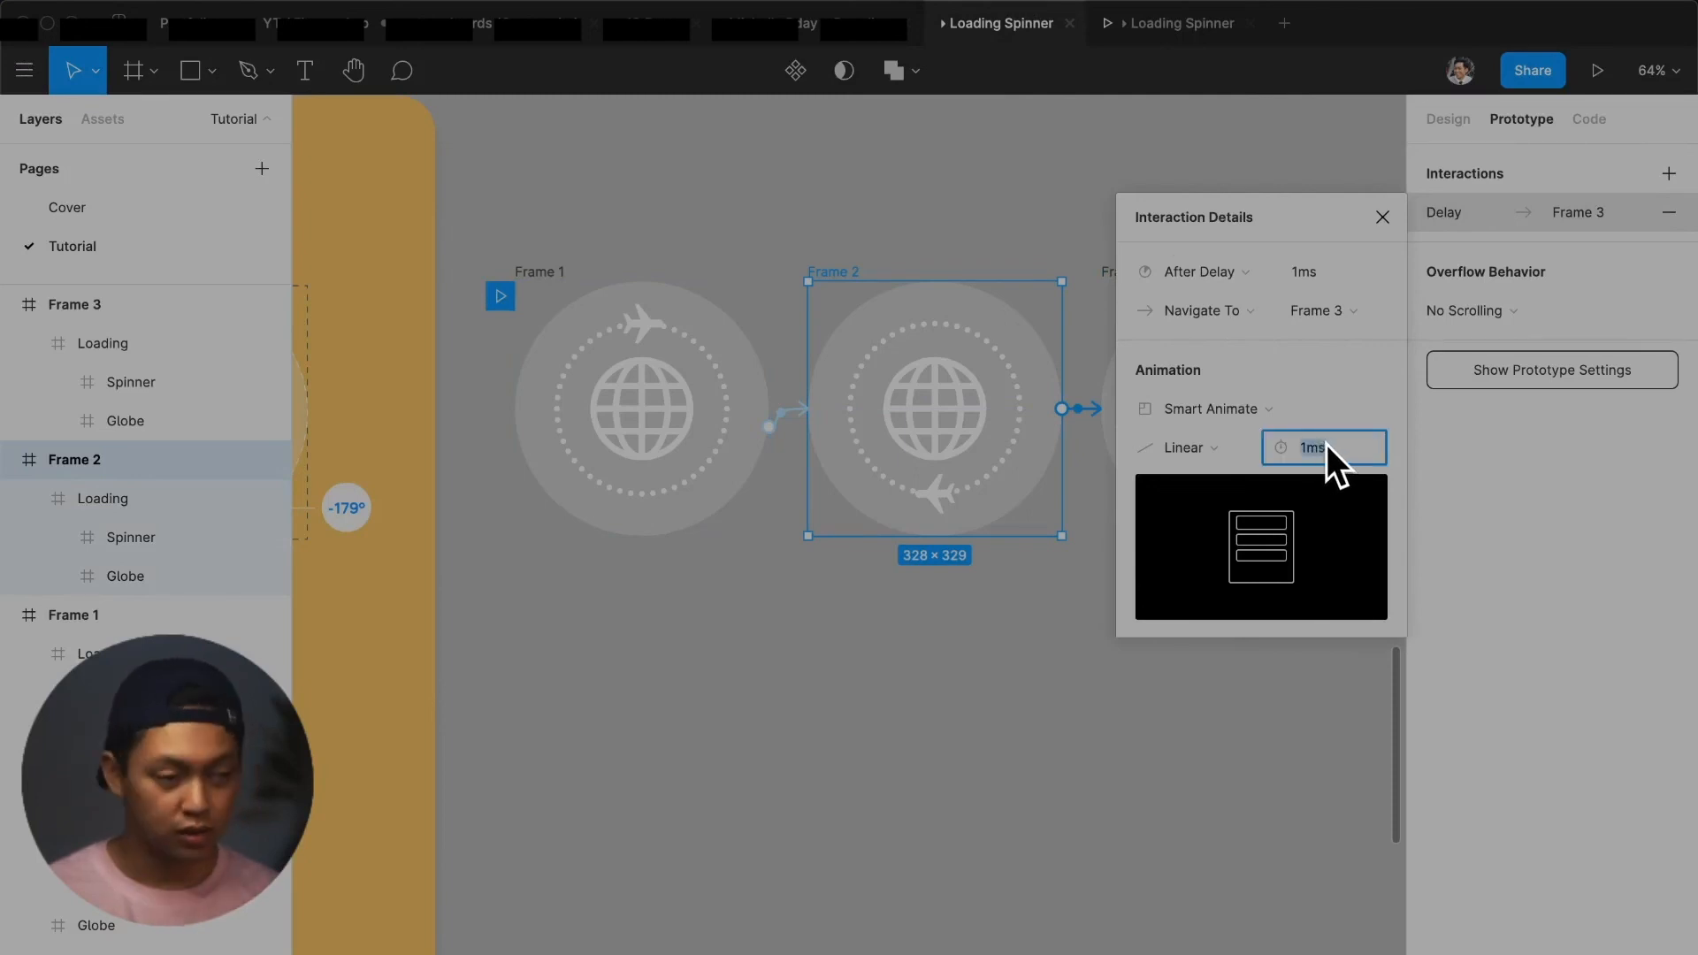
{"action": "type", "text": "0"}
{"action": "key", "text": "Return"}
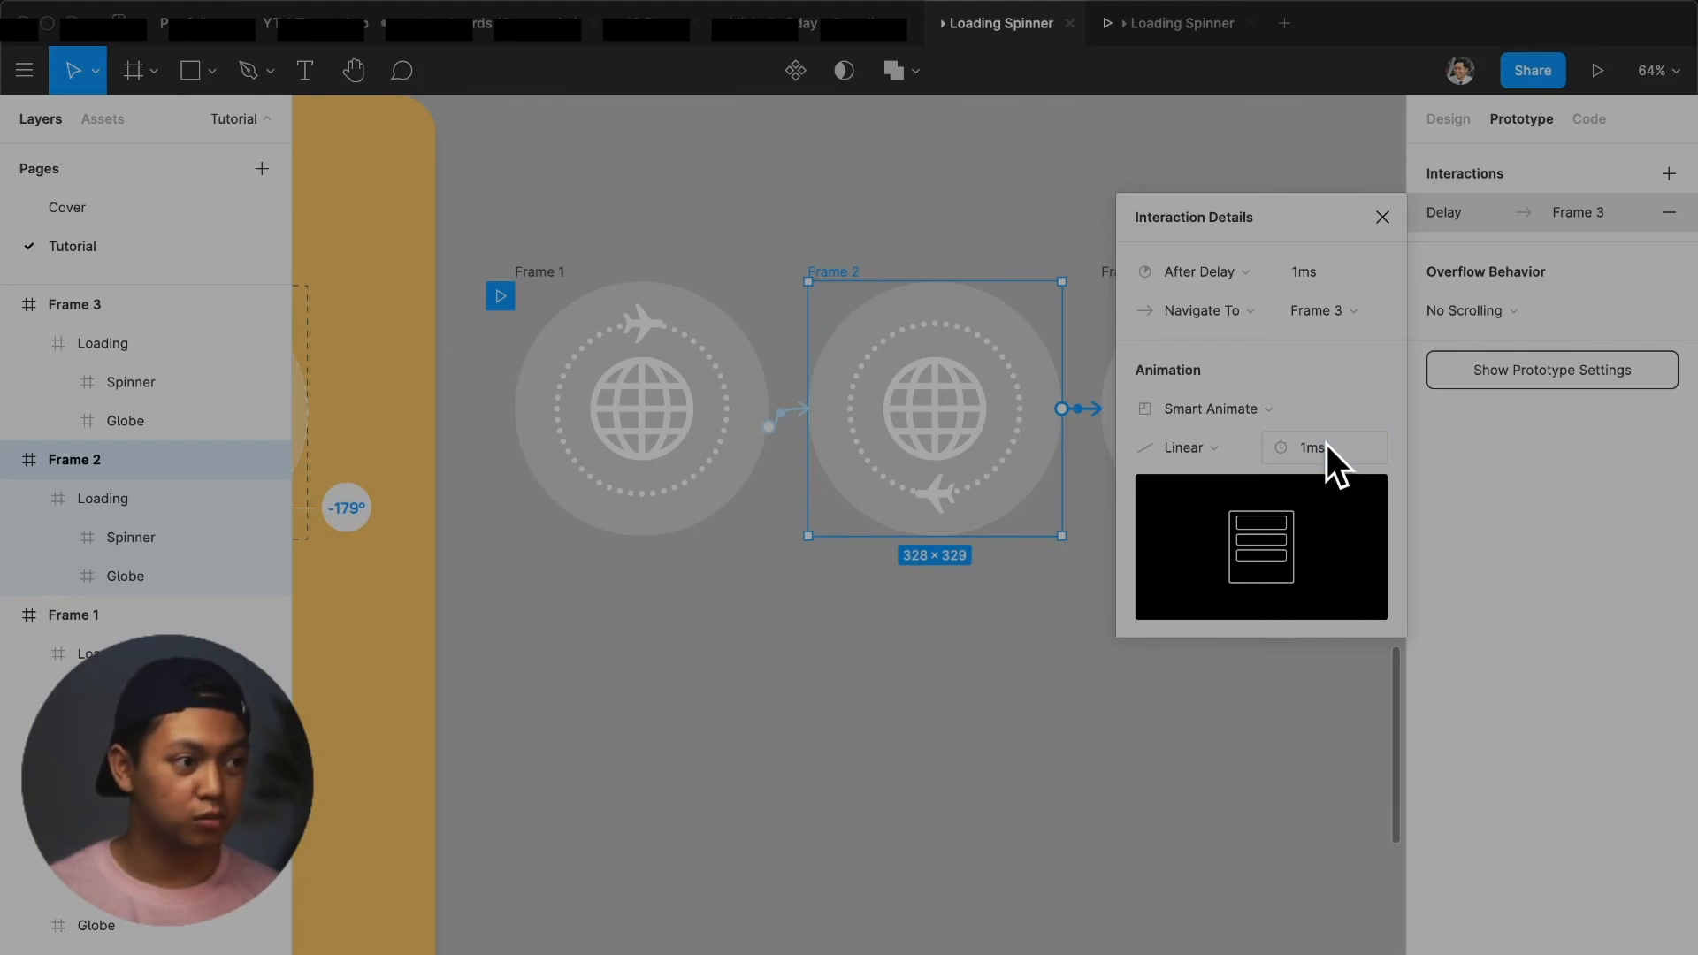
Check the spinner's loop in the presentation view and return to the design file
{"action": "left_click", "coordinate": [1176, 34]}
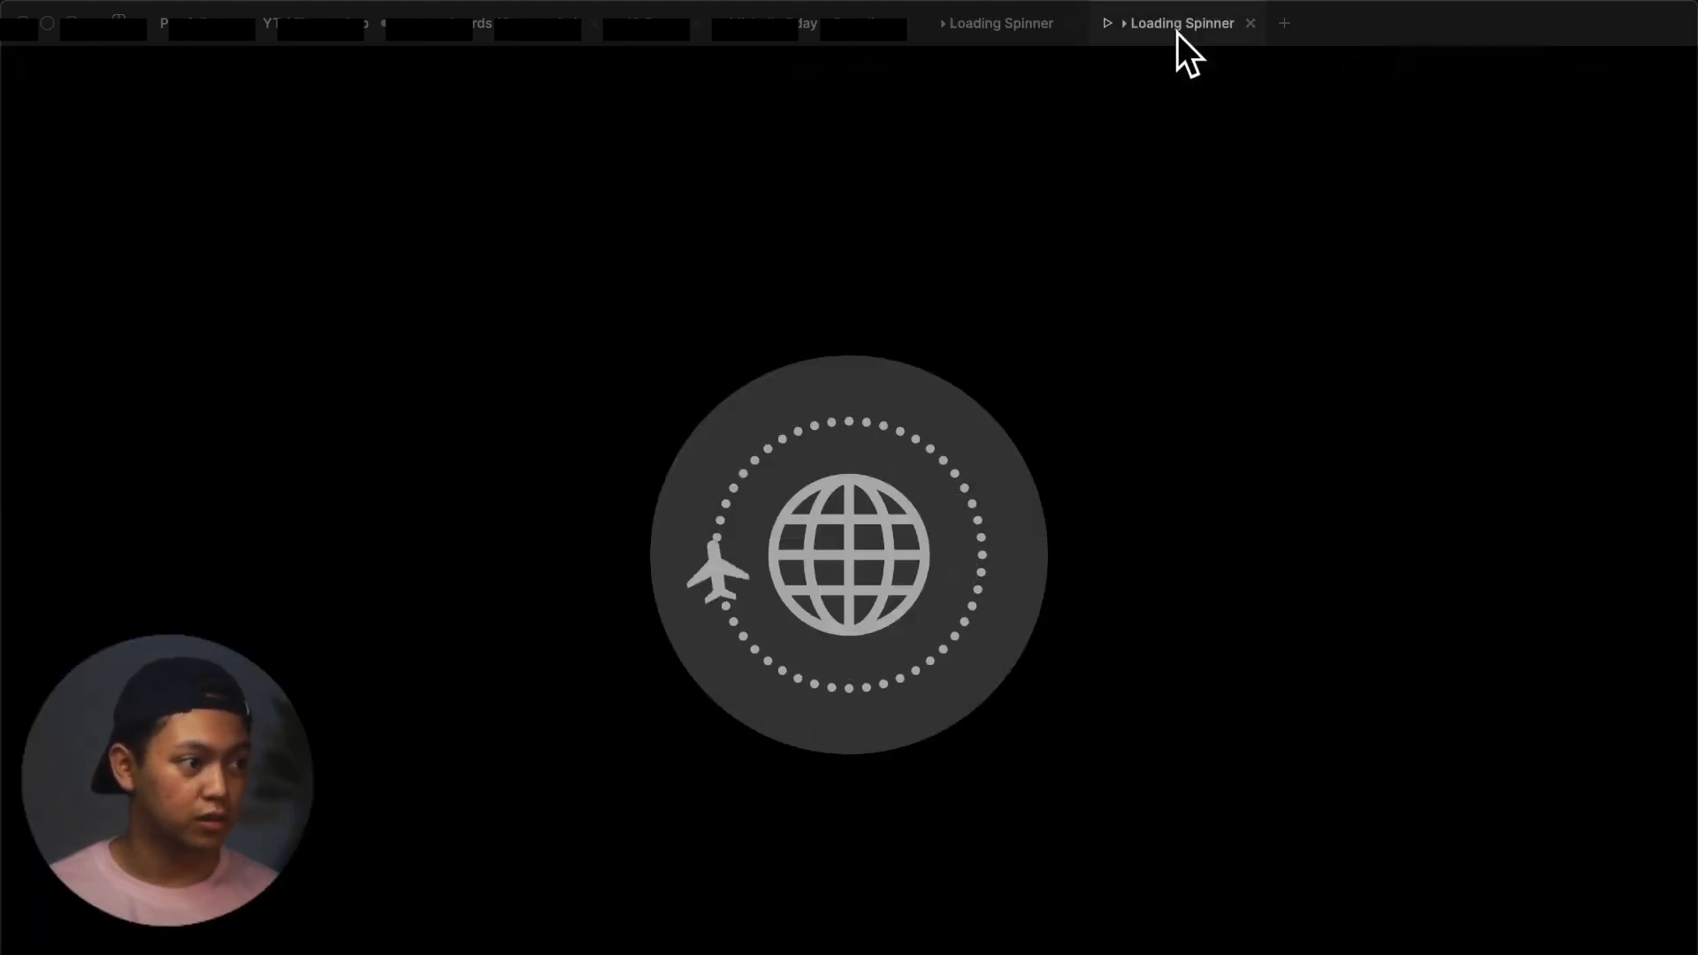
{"action": "left_click", "coordinate": [1001, 27]}
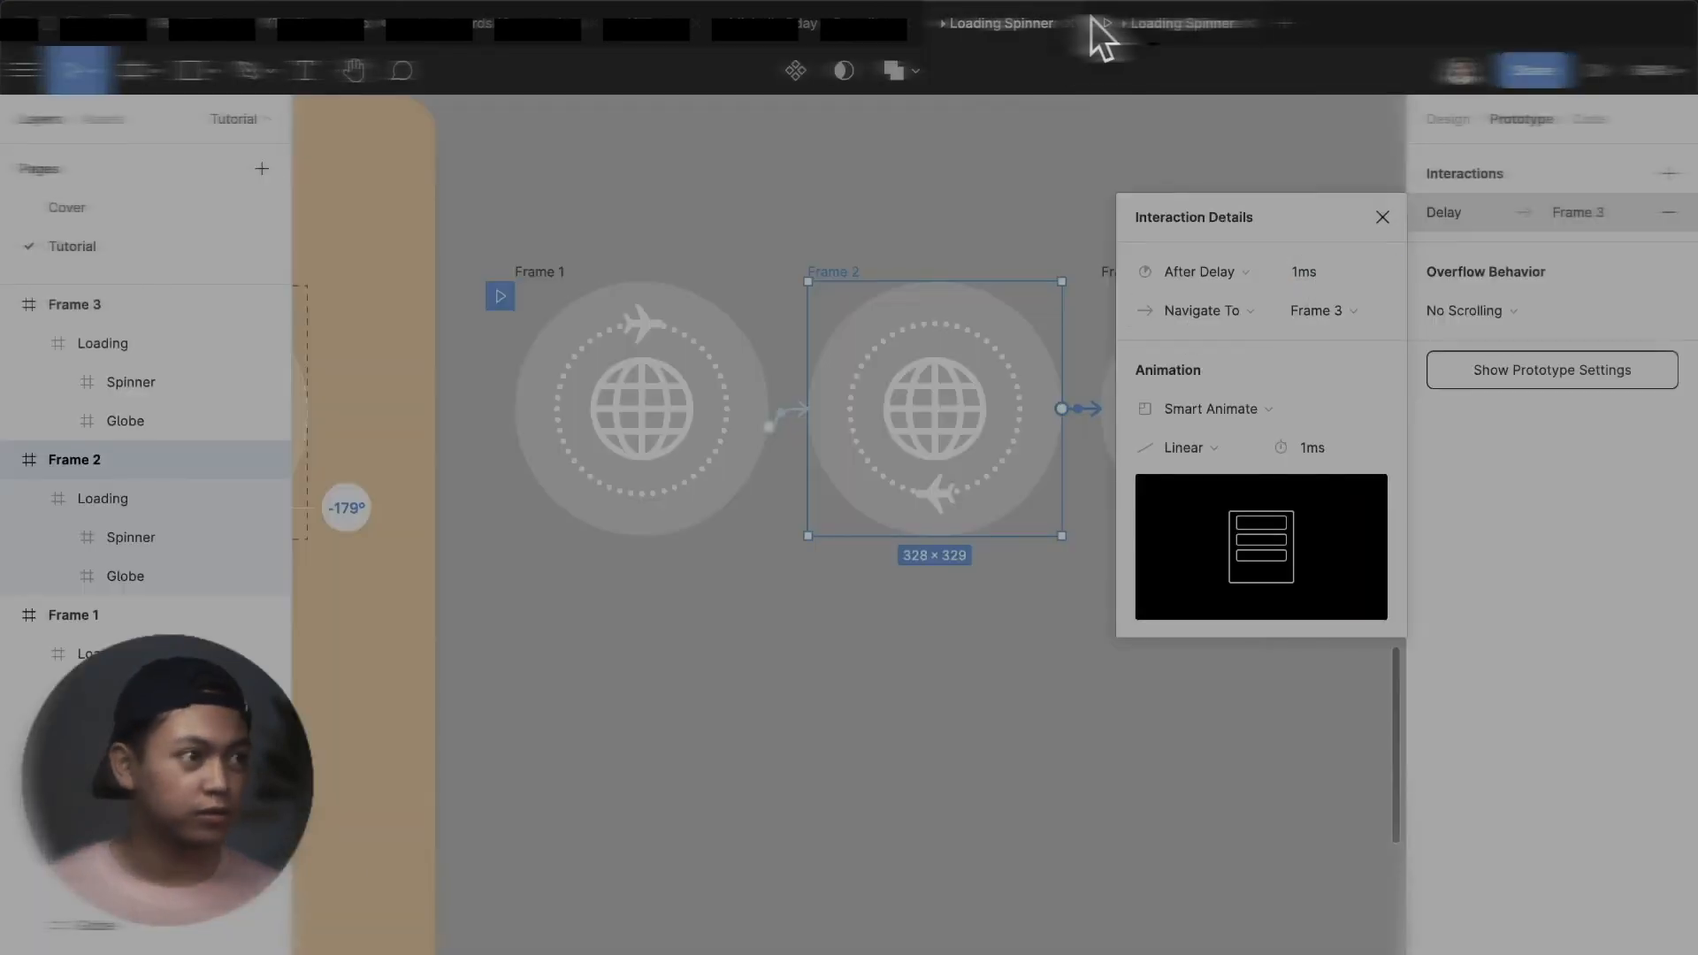
{"action": "left_click", "coordinate": [1135, 27]}
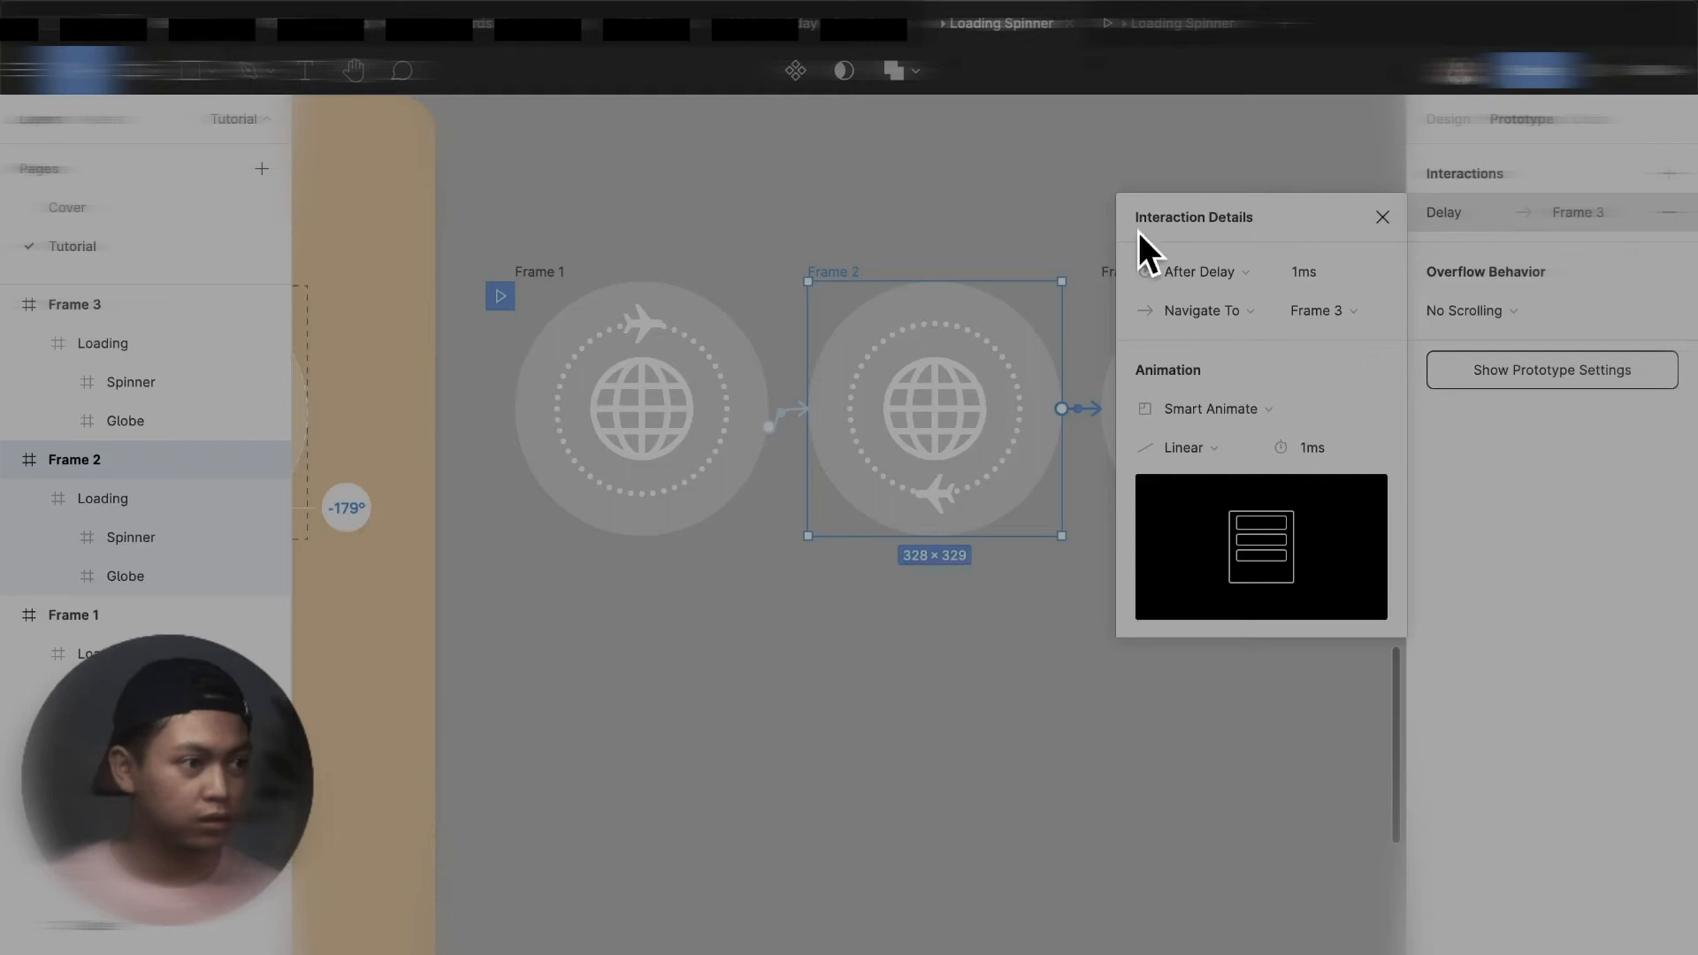
Change the Frame 2 to Frame 3 transition's animation to Instant and preview the looping spinner in the presentation view
{"action": "left_click", "coordinate": [1238, 409]}
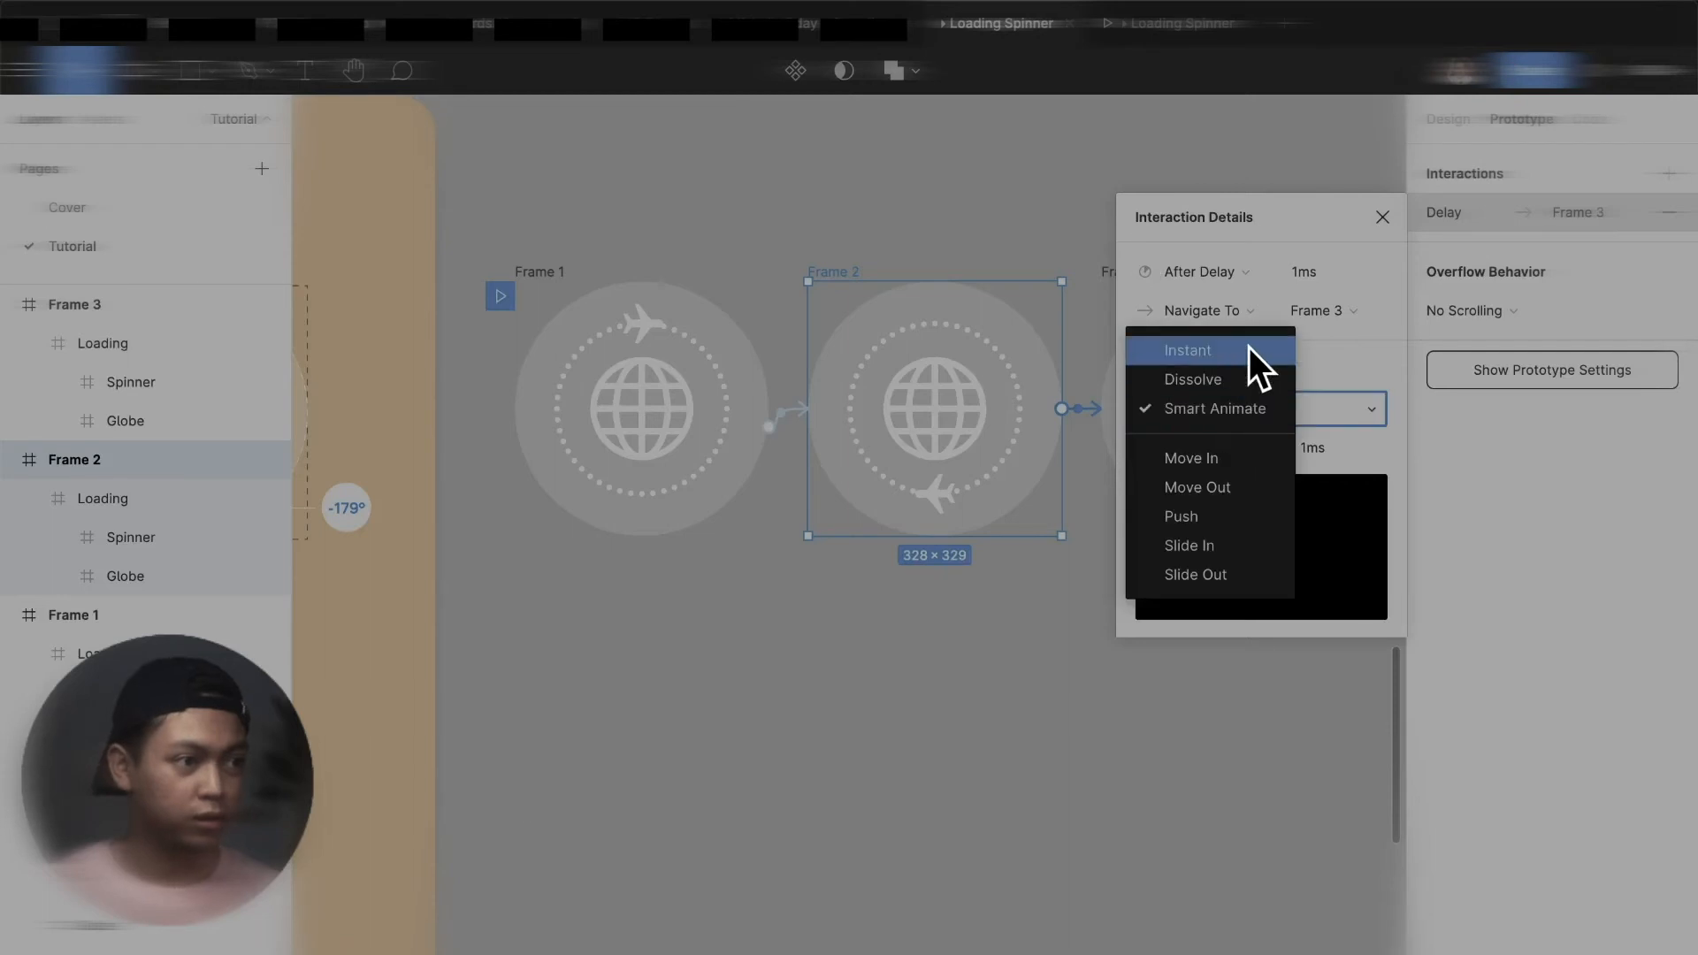
{"action": "left_click", "coordinate": [1242, 347]}
{"action": "left_click", "coordinate": [1136, 27]}
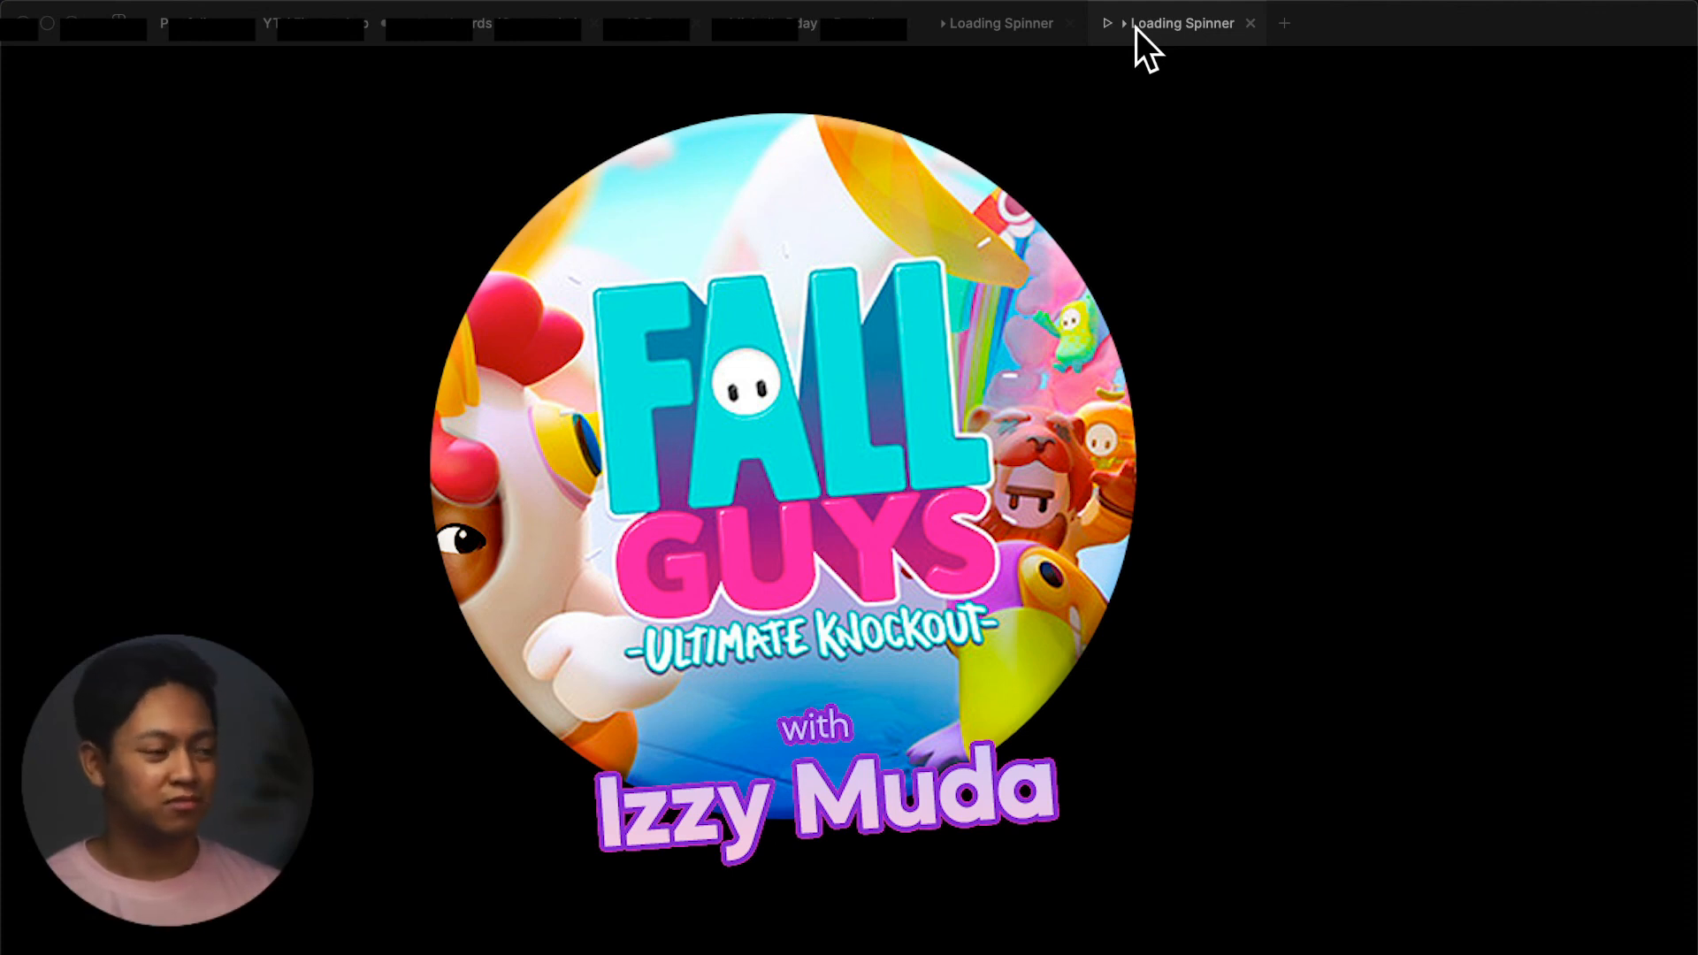
{"action": "left_click", "coordinate": [988, 35]}
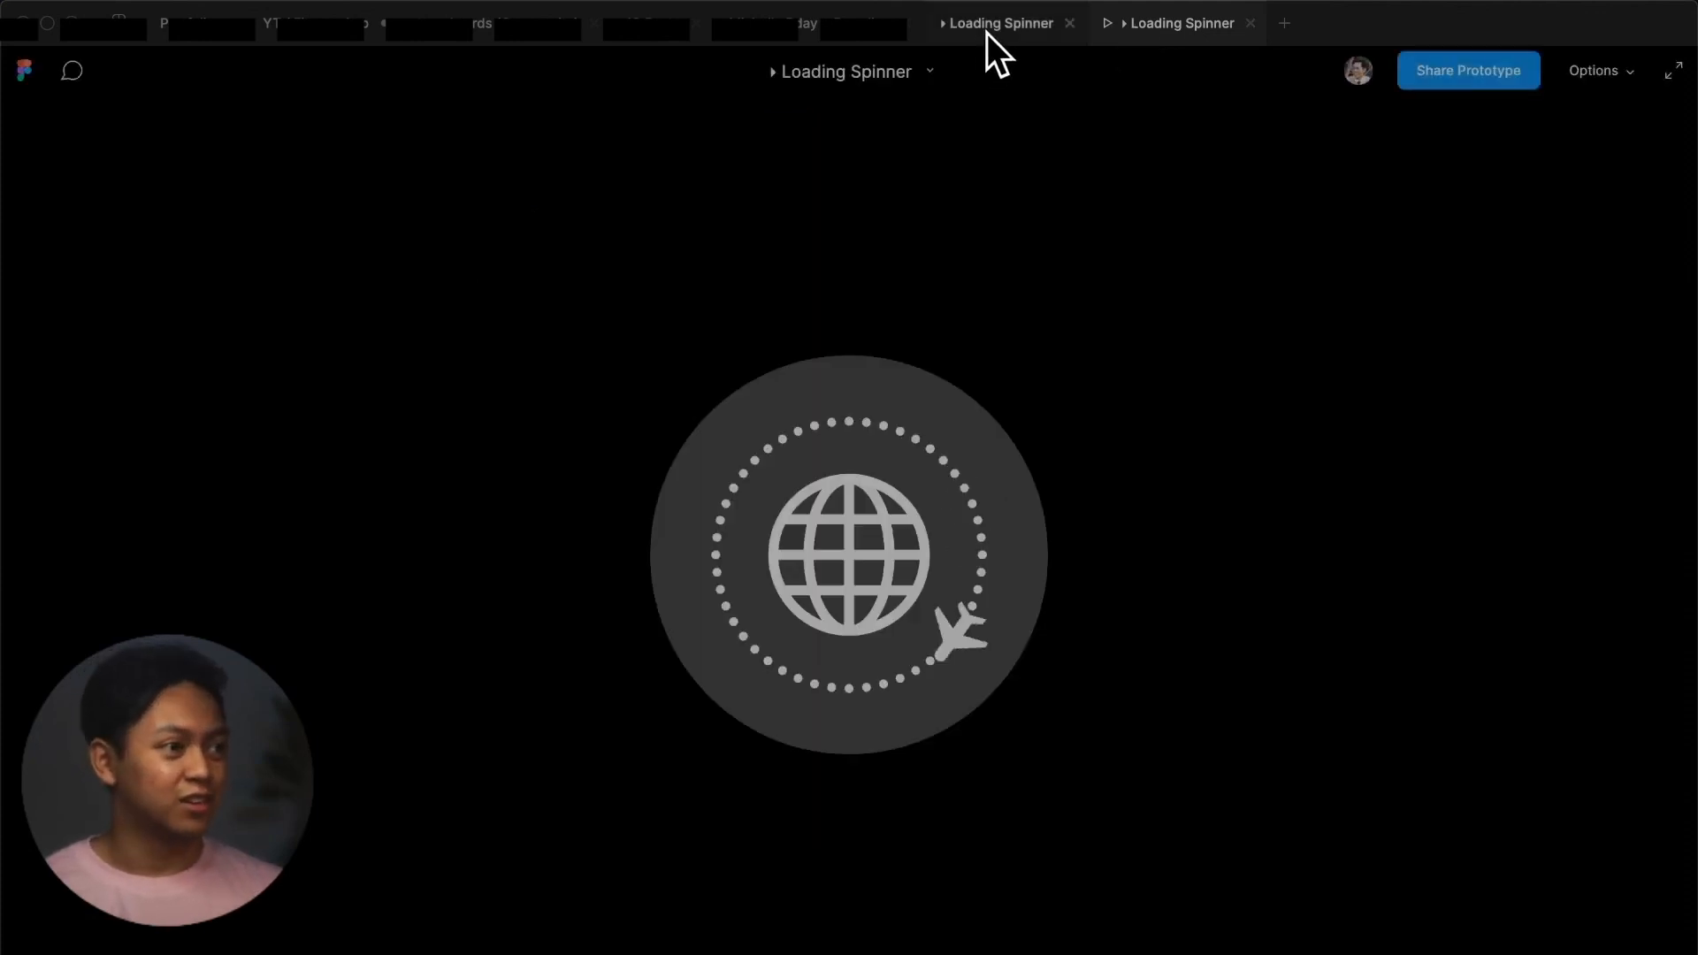